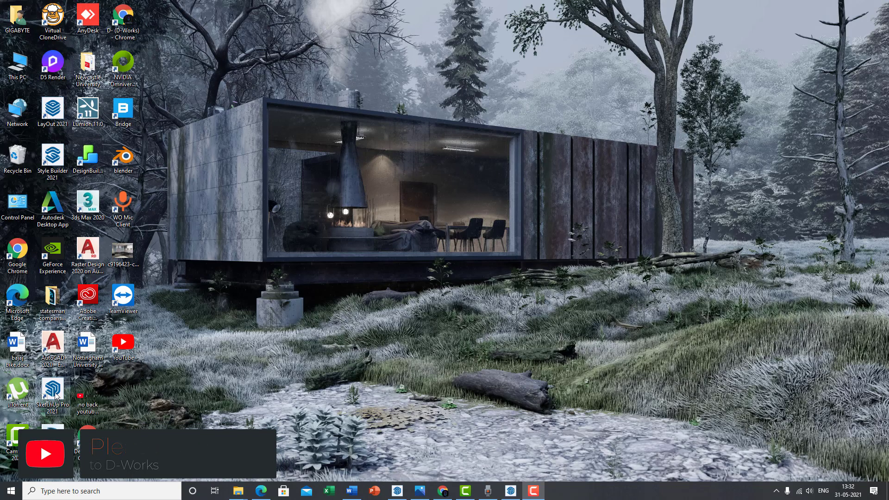
Step: Launch SketchUp Pro 2021, create a new model from the Architectural Millimeters template and dismiss the D5 Converter notice
{"action": "left_click", "coordinate": [54, 393]}
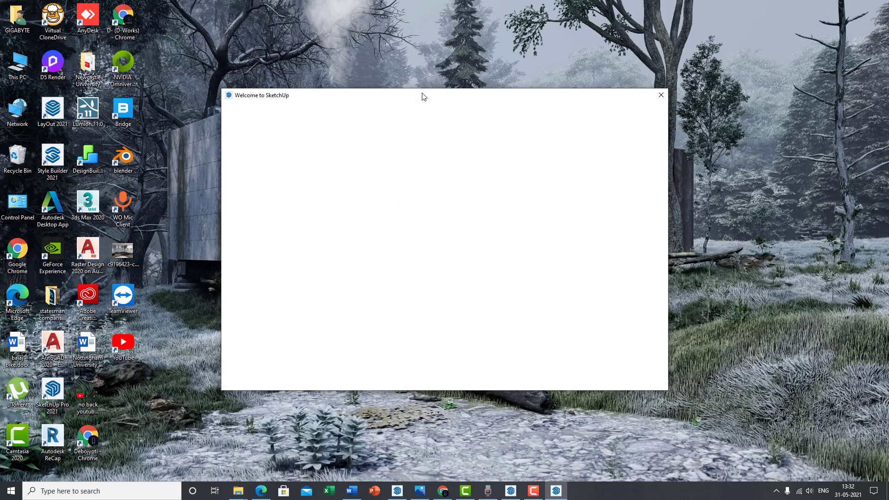
{"action": "mouse_move", "coordinate": [404, 101]}
{"action": "left_mouse_down"}
{"action": "mouse_move", "coordinate": [453, 111]}
{"action": "mouse_move", "coordinate": [425, 95]}
{"action": "left_mouse_up"}
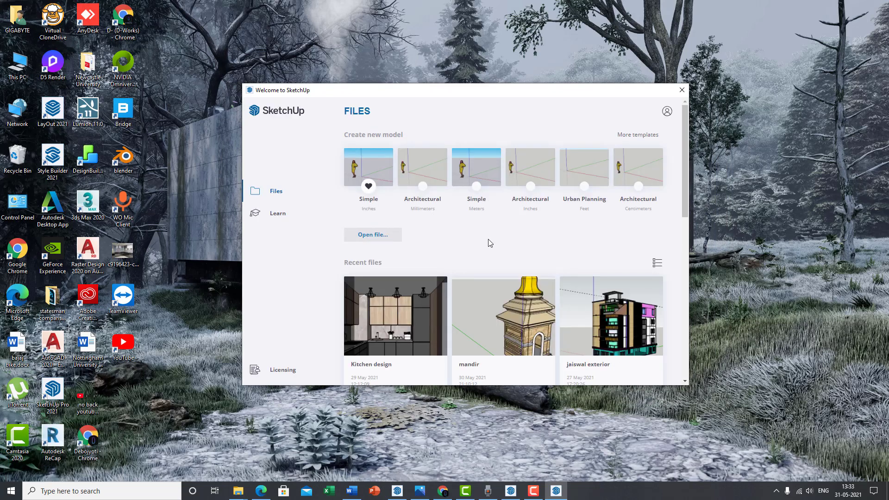
{"action": "left_click", "coordinate": [431, 214]}
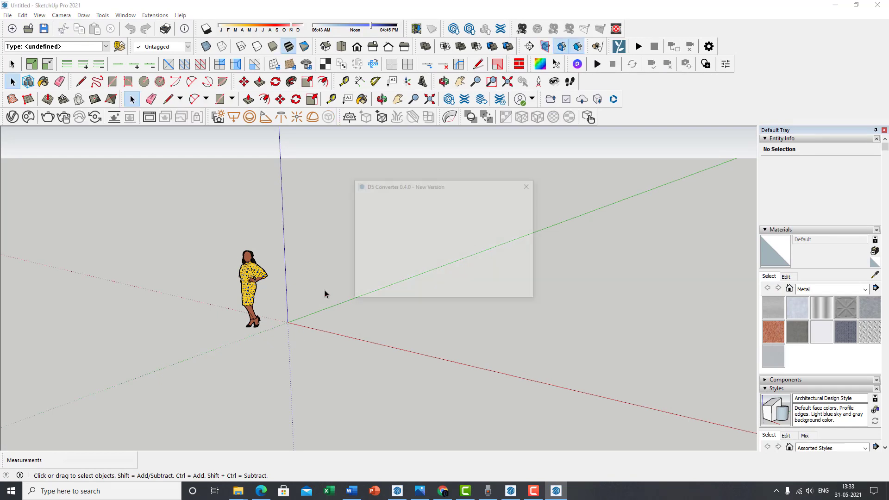
{"action": "left_click", "coordinate": [512, 294]}
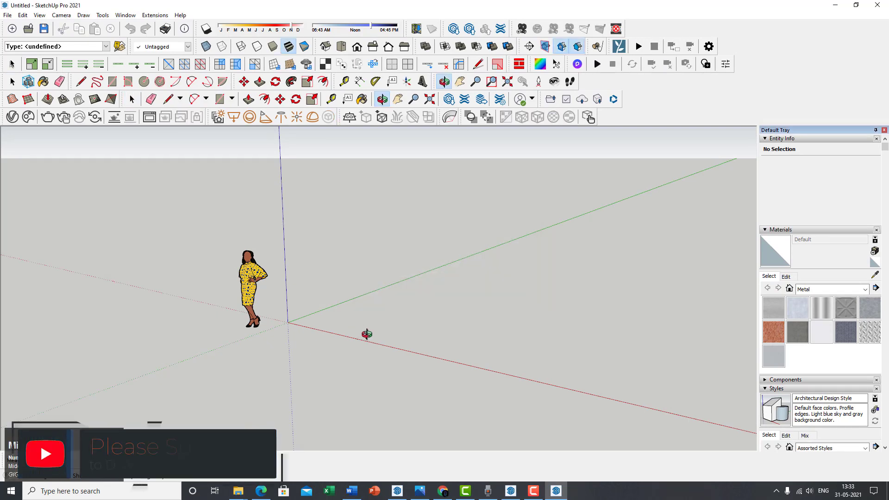
{"action": "middle_click_drag", "start_coordinate": [365, 333], "coordinate": [414, 352]}
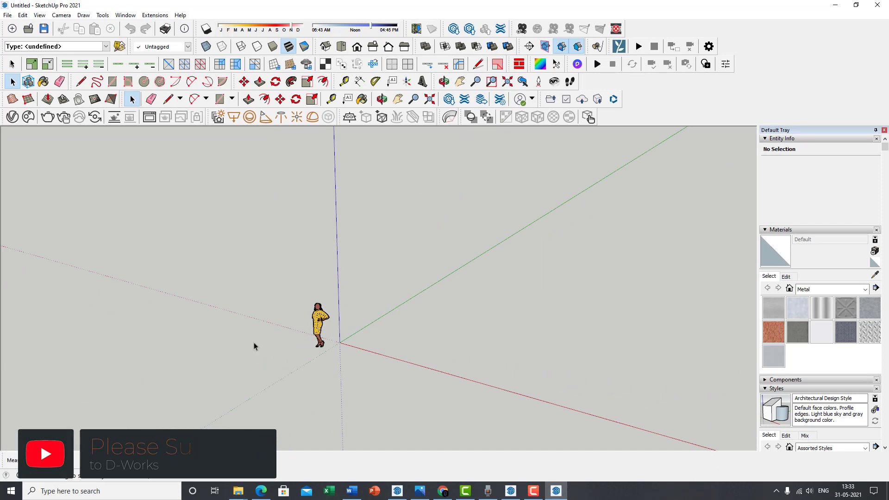
{"action": "middle_click_drag", "start_coordinate": [255, 343], "coordinate": [255, 309]}
{"action": "scroll", "coordinate": [188, 301], "scroll_direction": "up", "scroll_amount": 3}
{"action": "scroll", "coordinate": [254, 310], "scroll_direction": "down", "scroll_amount": 3}
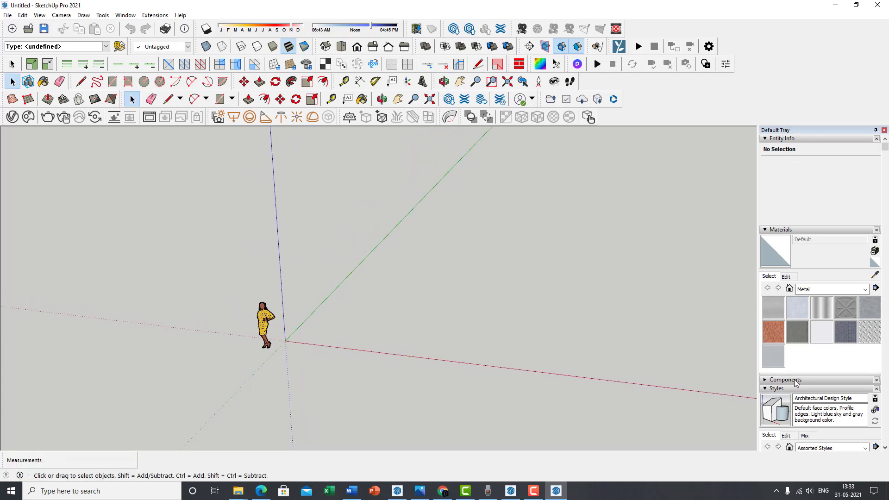
{"action": "middle_click_drag", "start_coordinate": [331, 352], "coordinate": [347, 351]}
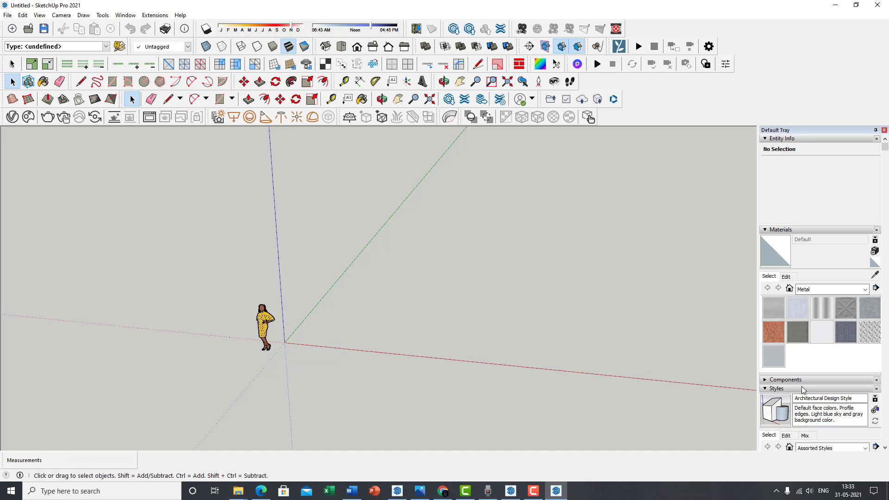
Step: Look through the Materials, Styles, Shadows and Scenes sections and the list of available toolbars
{"action": "scroll", "coordinate": [817, 365], "scroll_direction": "down", "scroll_amount": 3}
{"action": "scroll", "coordinate": [817, 365], "scroll_direction": "down", "scroll_amount": 2}
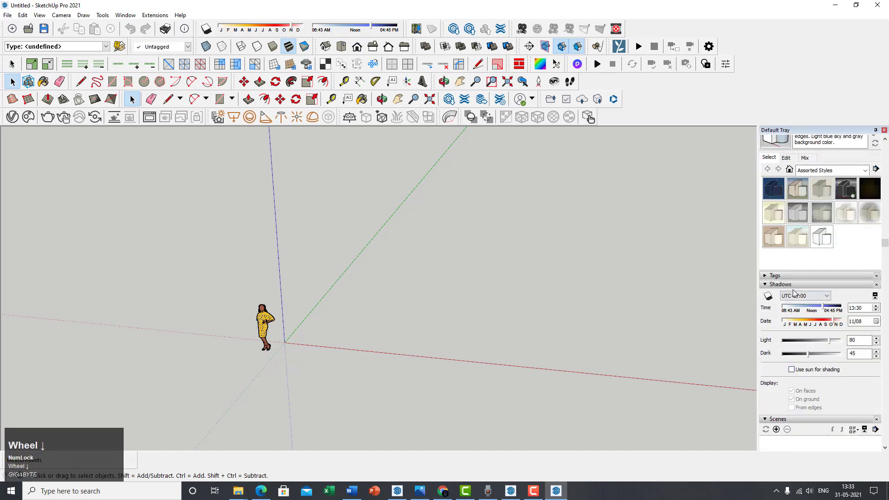
{"action": "scroll", "coordinate": [815, 425], "scroll_direction": "up", "scroll_amount": 4}
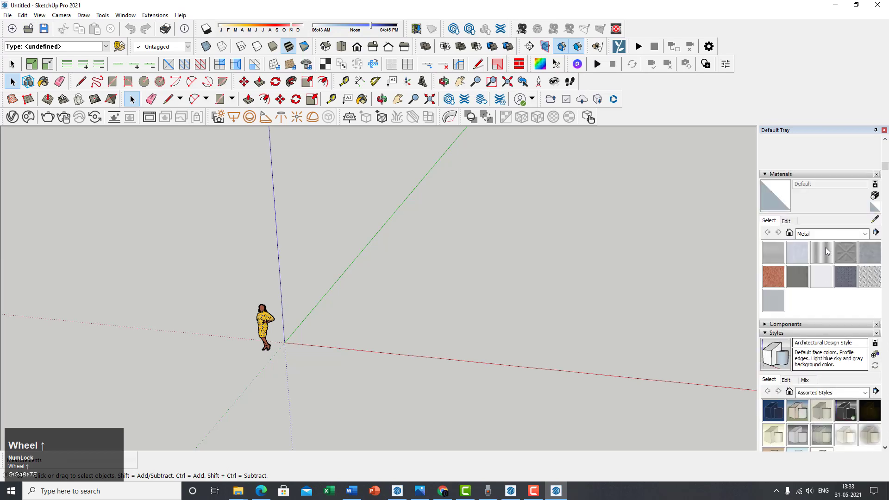
{"action": "scroll", "coordinate": [792, 248], "scroll_direction": "up", "scroll_amount": 1}
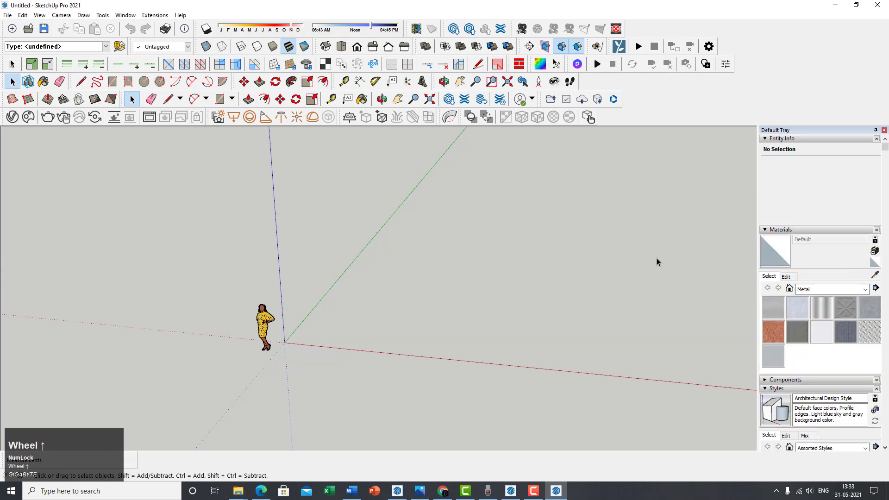
{"action": "right_click", "coordinate": [652, 100]}
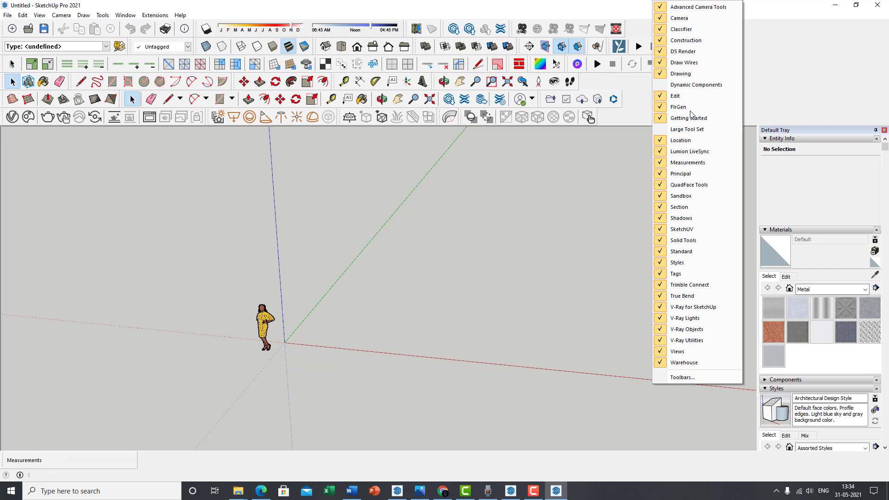
{"action": "left_click", "coordinate": [627, 116]}
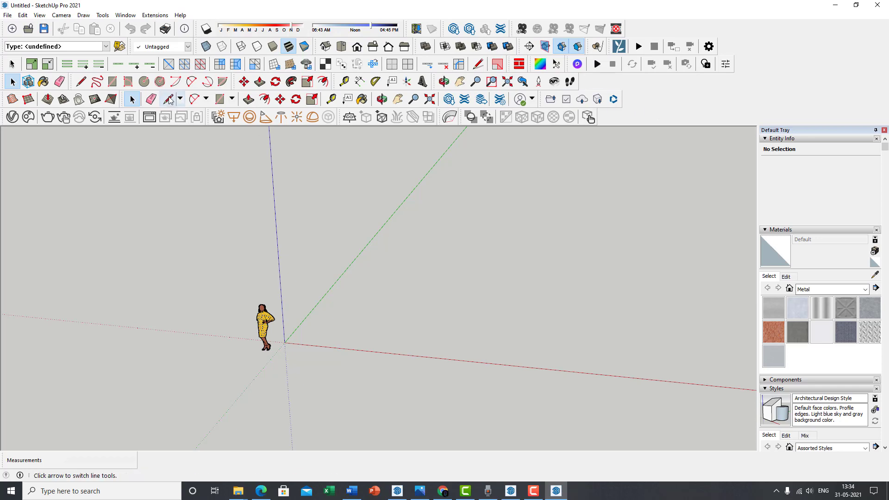
{"action": "scroll", "coordinate": [299, 363], "scroll_direction": "down", "scroll_amount": 2}
{"action": "middle_click_drag", "start_coordinate": [299, 367], "coordinate": [321, 366]}
{"action": "scroll", "coordinate": [313, 376], "scroll_direction": "up", "scroll_amount": 2}
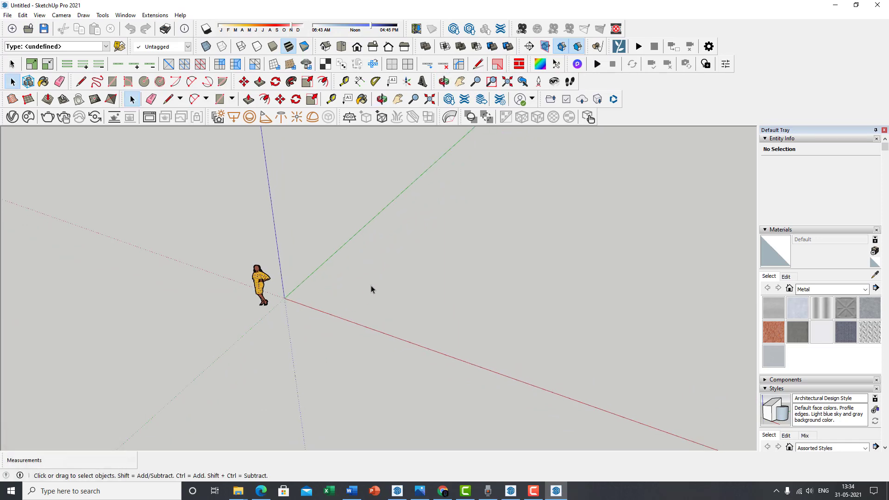
{"action": "middle_click_drag", "start_coordinate": [371, 286], "coordinate": [411, 332]}
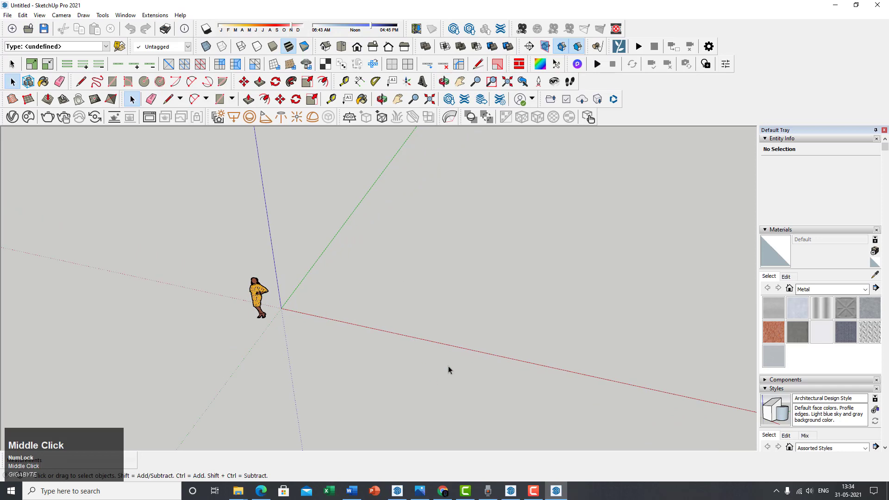
{"action": "middle_click_drag", "start_coordinate": [410, 377], "coordinate": [441, 353]}
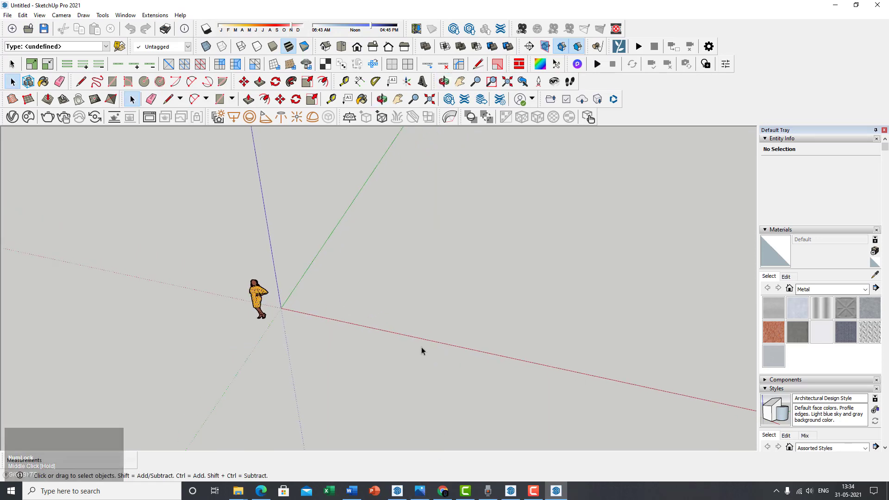
Step: Switch to Photos and examine the kitchen reference image up close and as a whole, then minimize it
{"action": "left_click", "coordinate": [420, 491]}
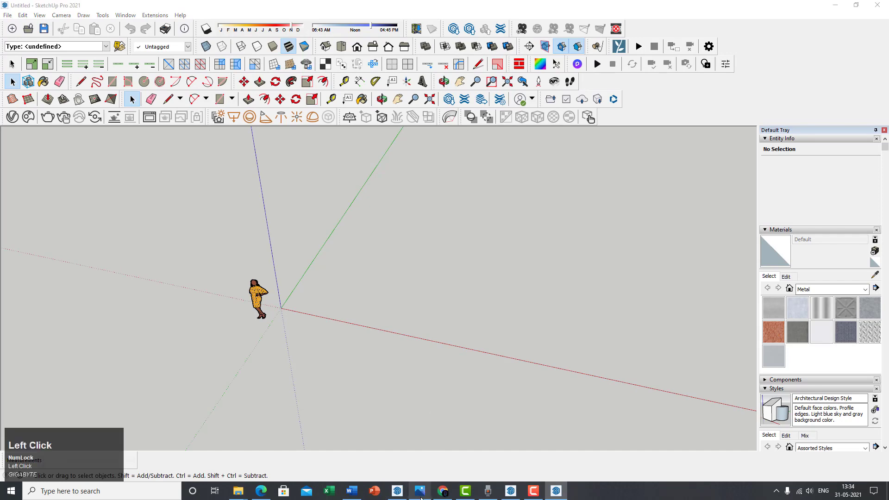
{"action": "double_click", "coordinate": [414, 252]}
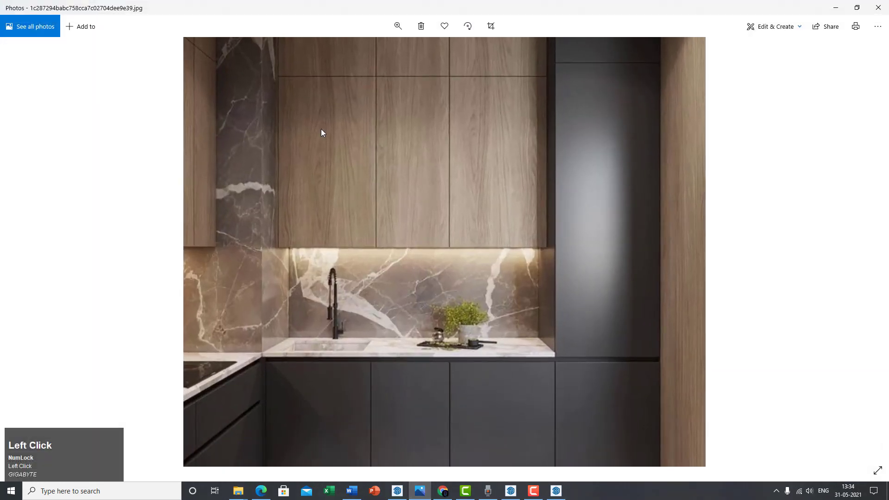
{"action": "double_click", "coordinate": [373, 326]}
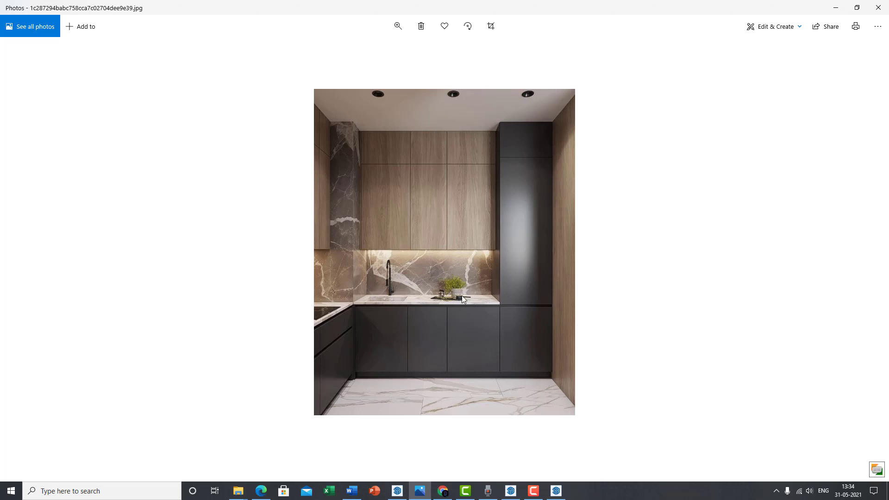
{"action": "left_click", "coordinate": [834, 8]}
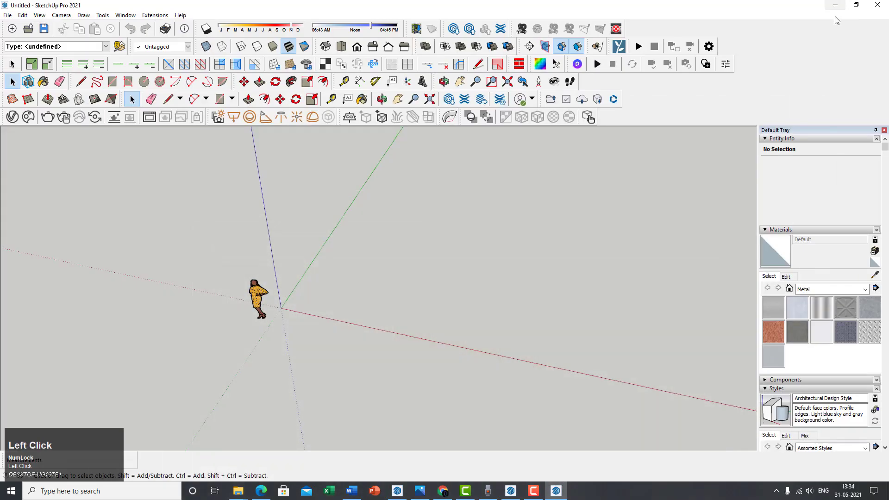
Step: Switch to Edge to read the shortcut list in sketchup shortcuts.pdf, then return to the untitled SketchUp model
{"action": "left_click", "coordinate": [260, 491]}
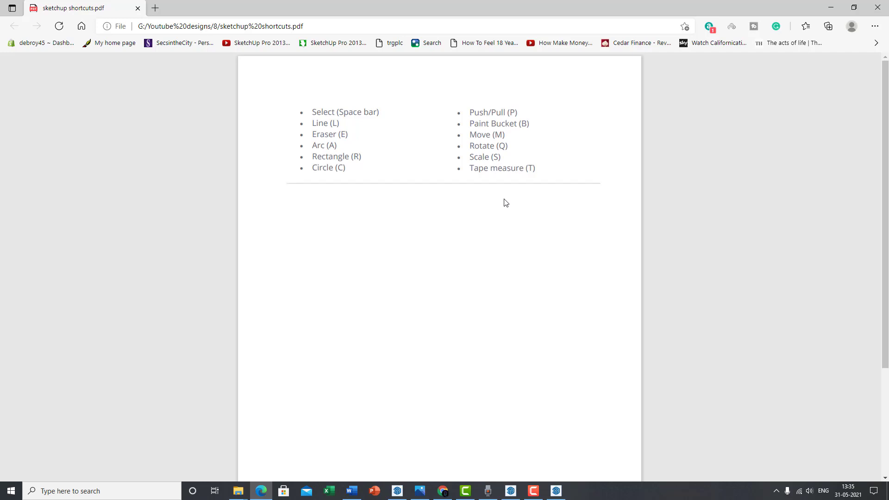
{"action": "left_click", "coordinate": [529, 494]}
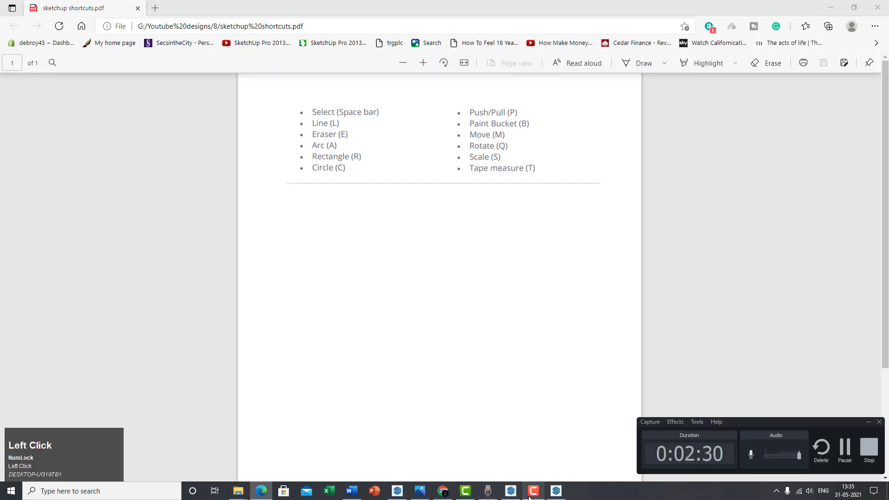
{"action": "left_click", "coordinate": [556, 491]}
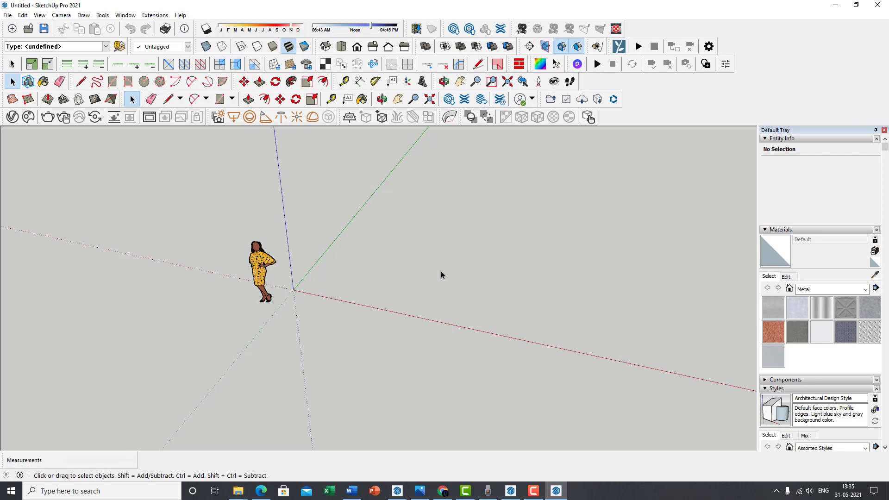
Step: Draw a 2500 × 5000 mm rectangle on the ground plane near the origin
{"action": "key", "text": "r"}
{"action": "middle_click_drag", "start_coordinate": [393, 261], "coordinate": [339, 298]}
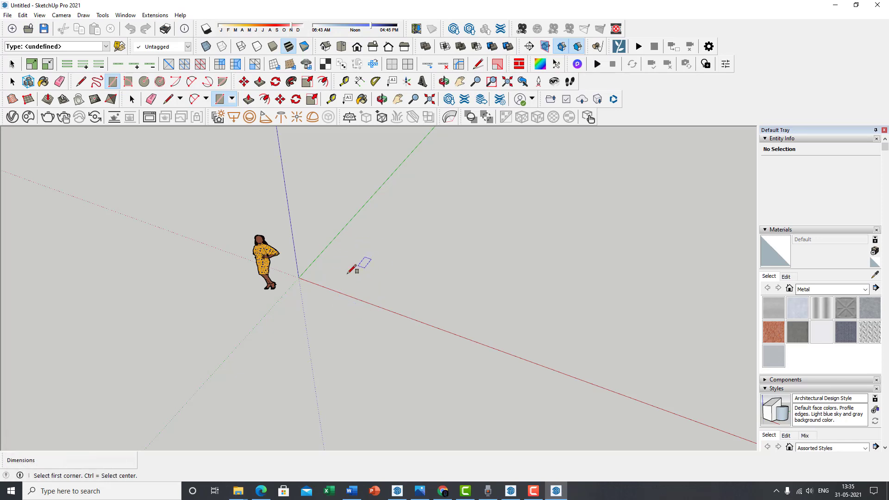
{"action": "scroll", "coordinate": [310, 280], "scroll_direction": "up", "scroll_amount": 3}
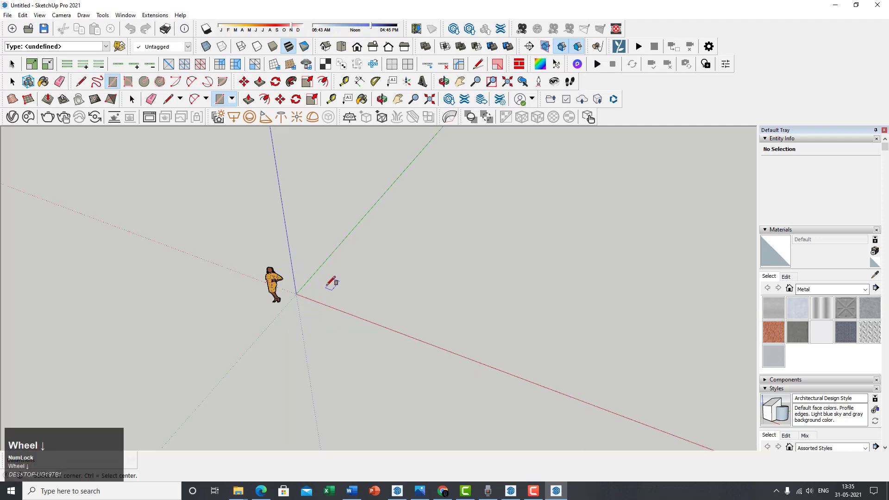
{"action": "scroll", "coordinate": [308, 283], "scroll_direction": "up", "scroll_amount": 2}
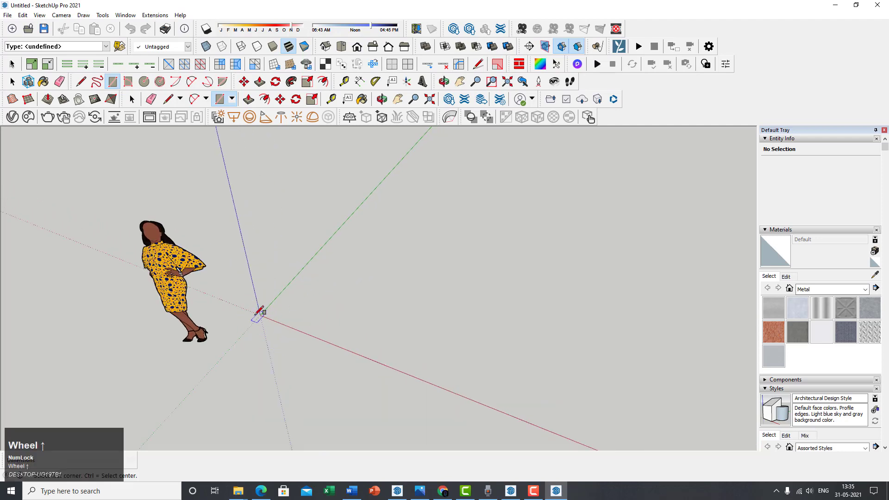
{"action": "scroll", "coordinate": [263, 311], "scroll_direction": "down", "scroll_amount": 1}
{"action": "scroll", "coordinate": [263, 310], "scroll_direction": "down", "scroll_amount": 2}
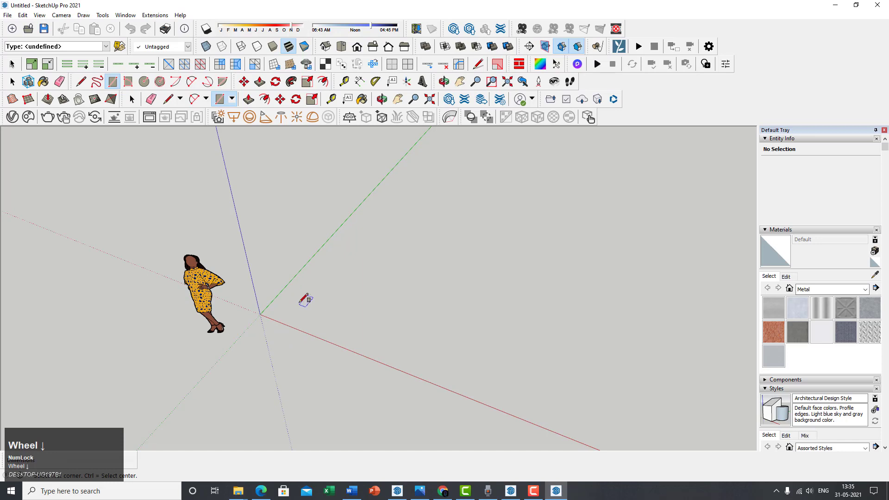
{"action": "left_click", "coordinate": [300, 302]}
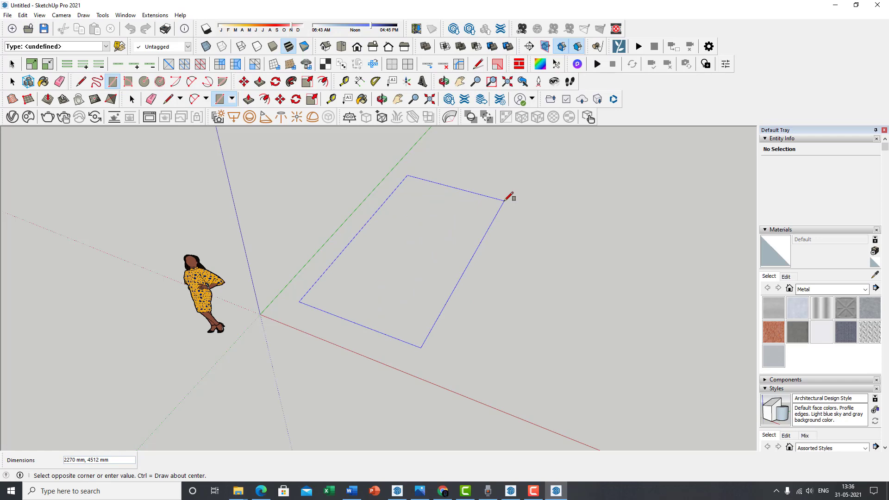
{"action": "type", "text": "25"}
{"action": "type", "text": "00,"}
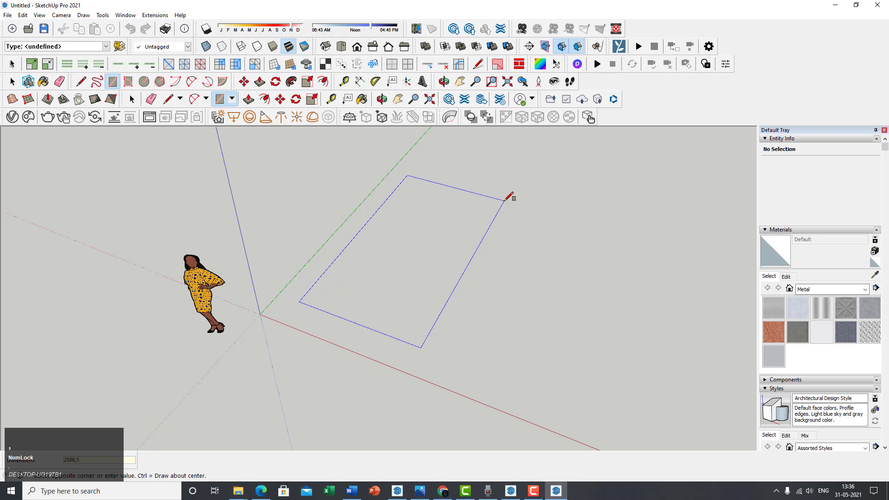
{"action": "type", "text": "5000"}
{"action": "key", "text": "Return"}
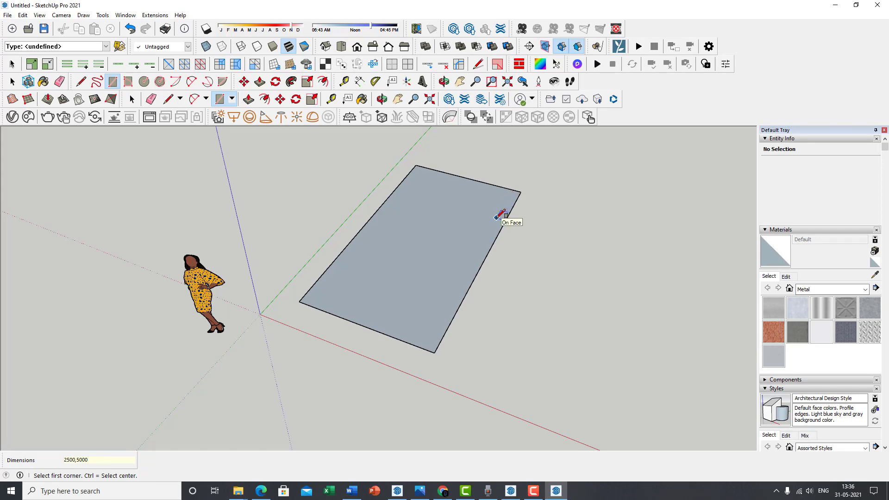
Step: Examine the ground rectangle from several angles and distances
{"action": "middle_click_drag", "start_coordinate": [520, 216], "coordinate": [472, 273]}
{"action": "scroll", "coordinate": [440, 248], "scroll_direction": "up", "scroll_amount": 2}
{"action": "scroll", "coordinate": [539, 271], "scroll_direction": "down", "scroll_amount": 2}
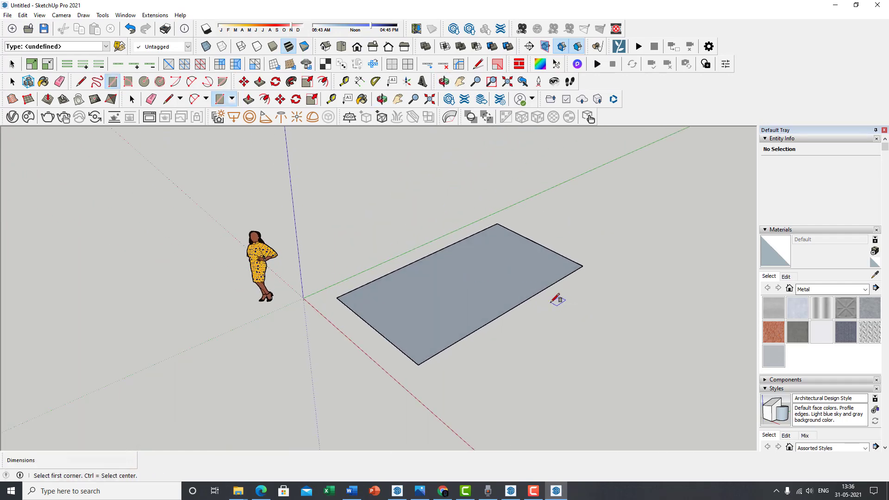
{"action": "middle_click_drag", "start_coordinate": [587, 294], "coordinate": [457, 315]}
{"action": "mouse_move", "coordinate": [410, 315]}
{"action": "middle_mouse_down"}
{"action": "mouse_move", "coordinate": [333, 273]}
{"action": "mouse_move", "coordinate": [228, 278]}
{"action": "mouse_move", "coordinate": [512, 328]}
{"action": "mouse_move", "coordinate": [362, 323]}
{"action": "mouse_move", "coordinate": [591, 282]}
{"action": "mouse_move", "coordinate": [408, 298]}
{"action": "middle_mouse_up"}
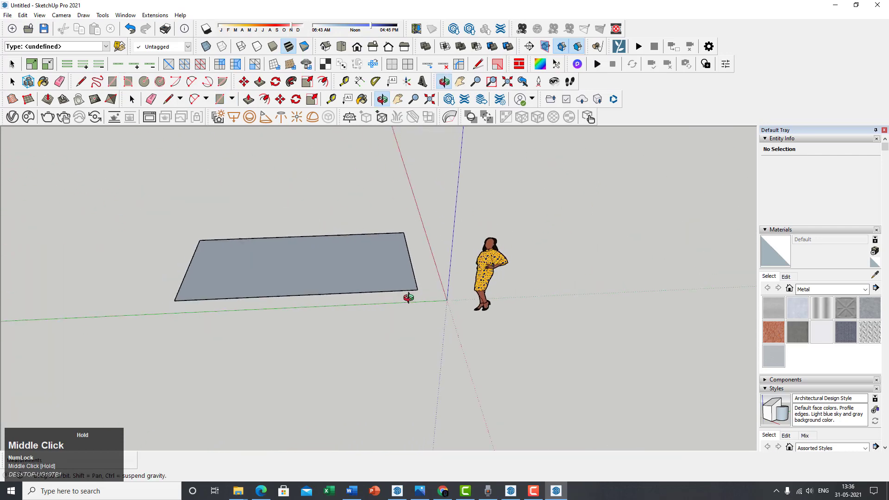
{"action": "middle_click_drag", "start_coordinate": [589, 258], "coordinate": [401, 259]}
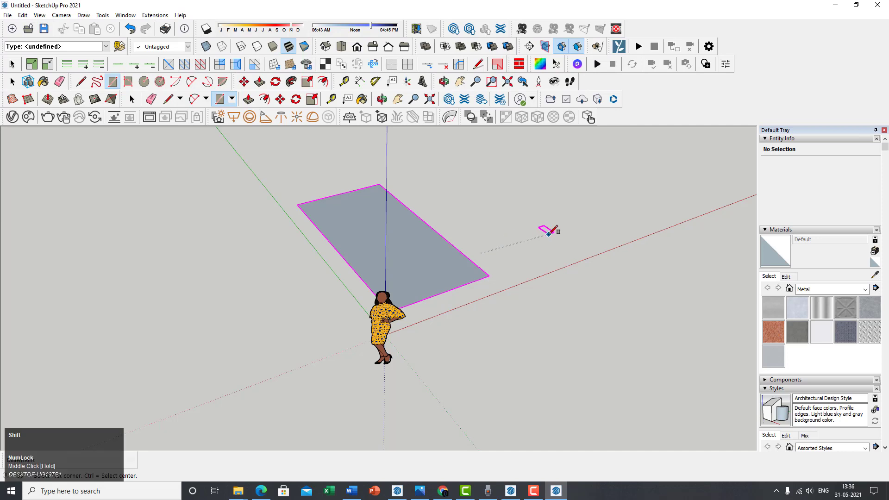
{"action": "middle_click_drag", "start_coordinate": [551, 230], "coordinate": [369, 293], "text": "shift"}
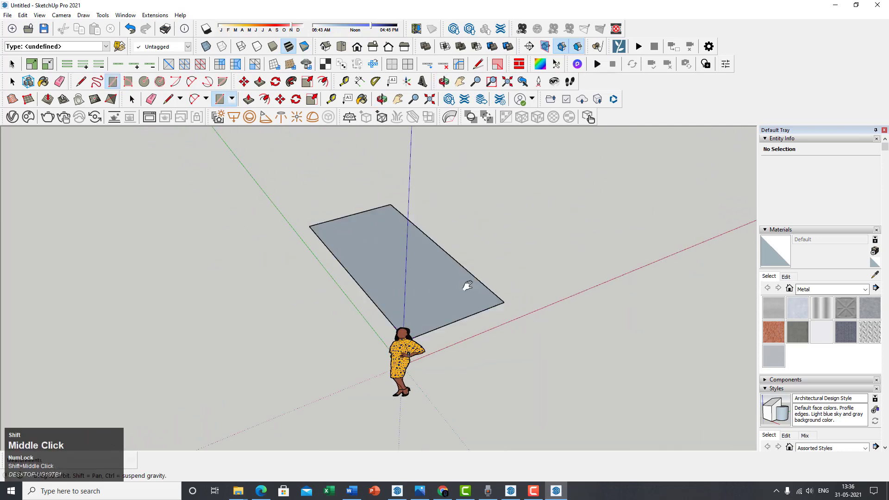
{"action": "middle_click_drag", "start_coordinate": [464, 287], "coordinate": [331, 300], "text": "shift"}
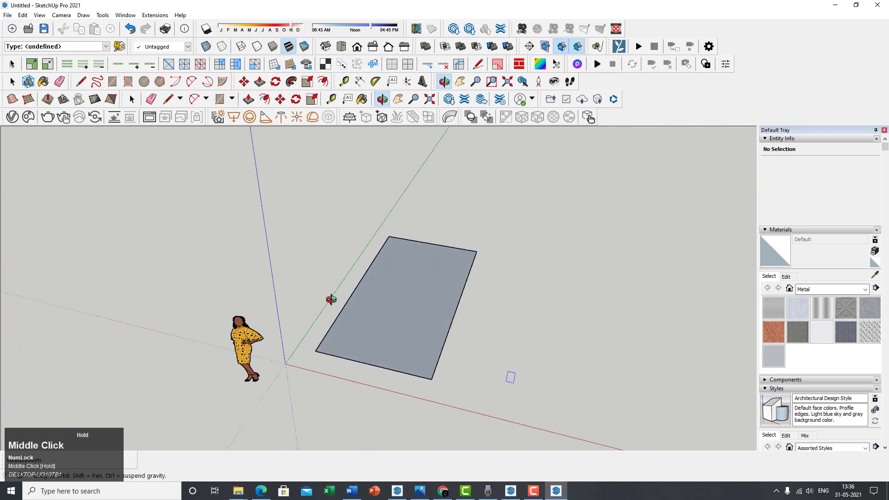
{"action": "key", "text": "r"}
{"action": "scroll", "coordinate": [400, 326], "scroll_direction": "up", "scroll_amount": 2}
{"action": "middle_click_drag", "start_coordinate": [400, 327], "coordinate": [430, 304]}
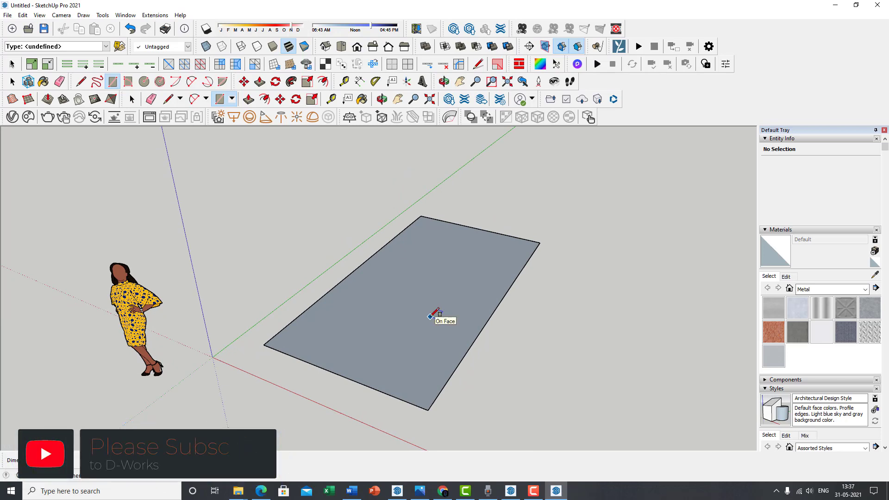
{"action": "key", "text": "space"}
{"action": "scroll", "coordinate": [420, 332], "scroll_direction": "down", "scroll_amount": 3}
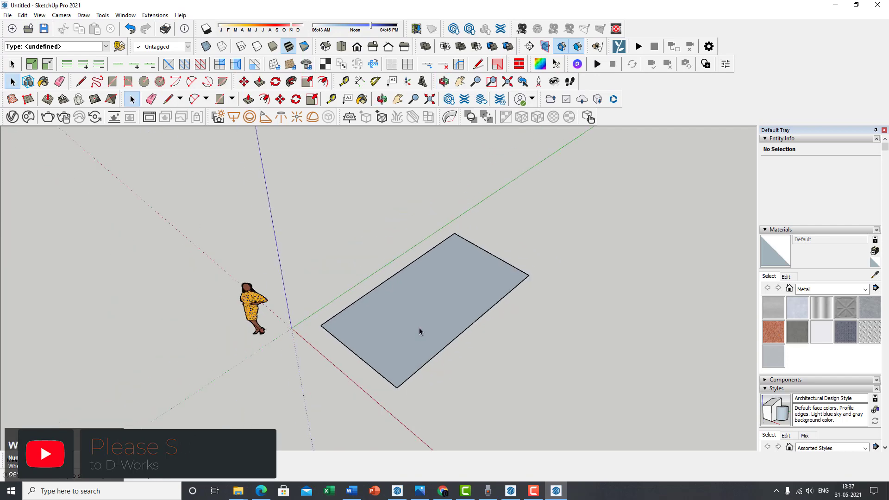
{"action": "scroll", "coordinate": [440, 311], "scroll_direction": "down", "scroll_amount": 1}
{"action": "scroll", "coordinate": [446, 306], "scroll_direction": "up", "scroll_amount": 4}
{"action": "scroll", "coordinate": [485, 340], "scroll_direction": "down", "scroll_amount": 3}
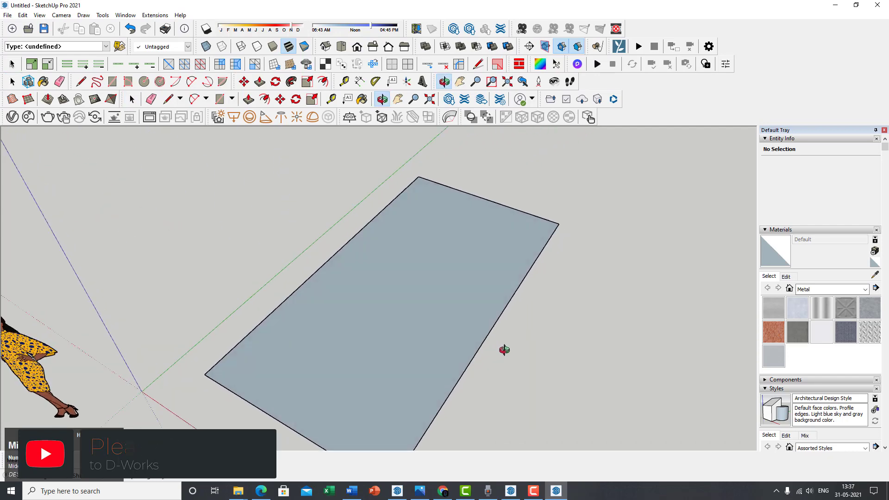
{"action": "middle_click_drag", "start_coordinate": [478, 329], "coordinate": [475, 331]}
{"action": "scroll", "coordinate": [472, 334], "scroll_direction": "up", "scroll_amount": 3}
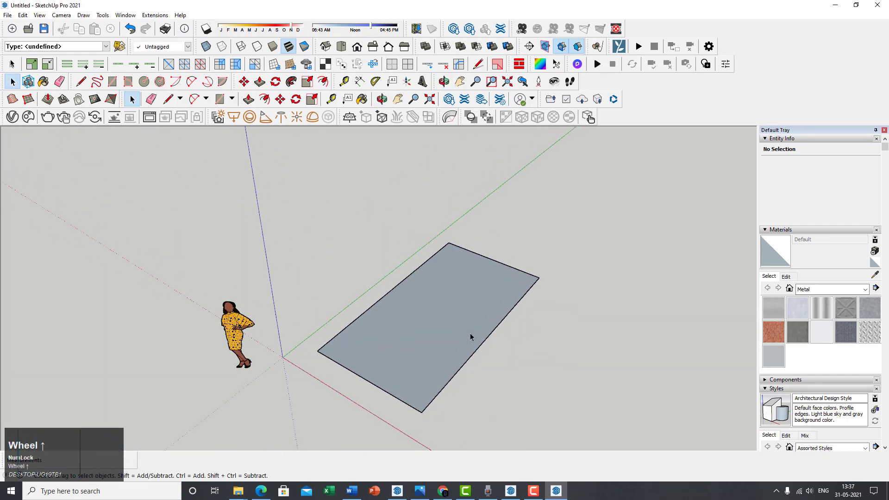
{"action": "middle_click", "coordinate": [476, 334]}
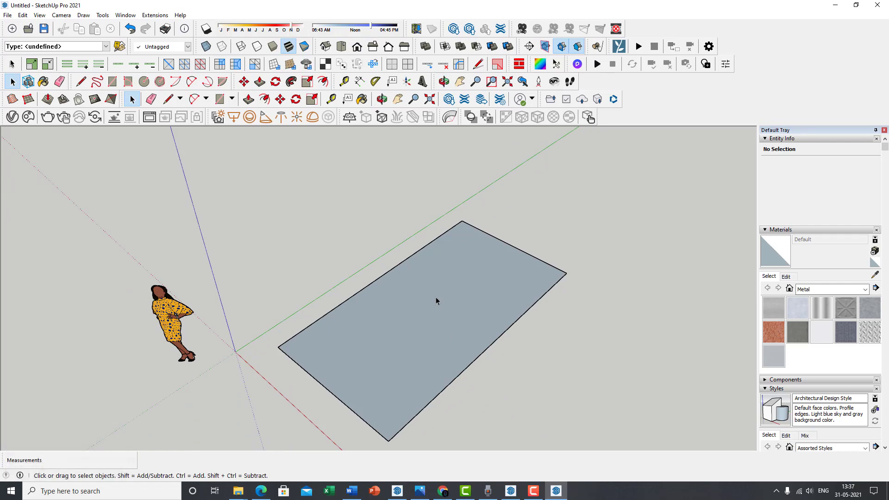
Step: Reverse the floor rectangle's face so that its white front side points up
{"action": "left_click", "coordinate": [457, 323]}
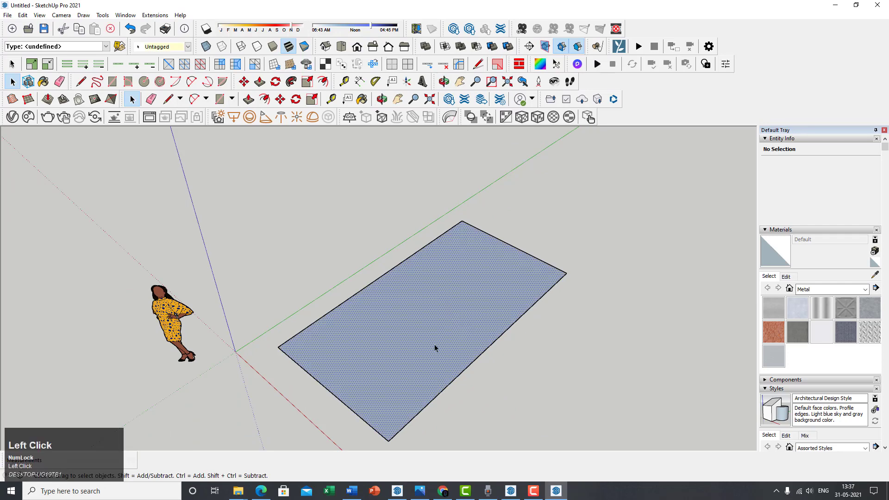
{"action": "middle_click_drag", "start_coordinate": [437, 329], "coordinate": [436, 363]}
{"action": "scroll", "coordinate": [433, 332], "scroll_direction": "up", "scroll_amount": 2}
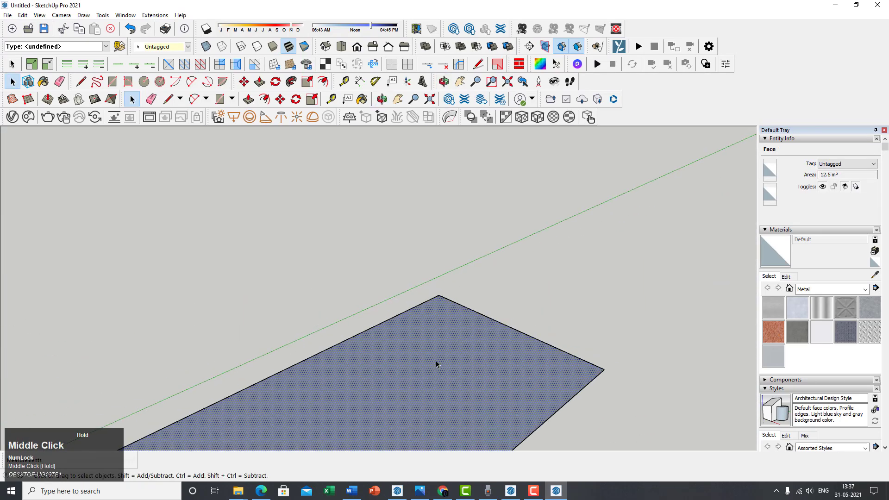
{"action": "scroll", "coordinate": [546, 254], "scroll_direction": "down", "scroll_amount": 3}
{"action": "middle_click_drag", "start_coordinate": [545, 254], "coordinate": [524, 311]}
{"action": "scroll", "coordinate": [418, 390], "scroll_direction": "up", "scroll_amount": 3}
{"action": "scroll", "coordinate": [418, 390], "scroll_direction": "up", "scroll_amount": 1}
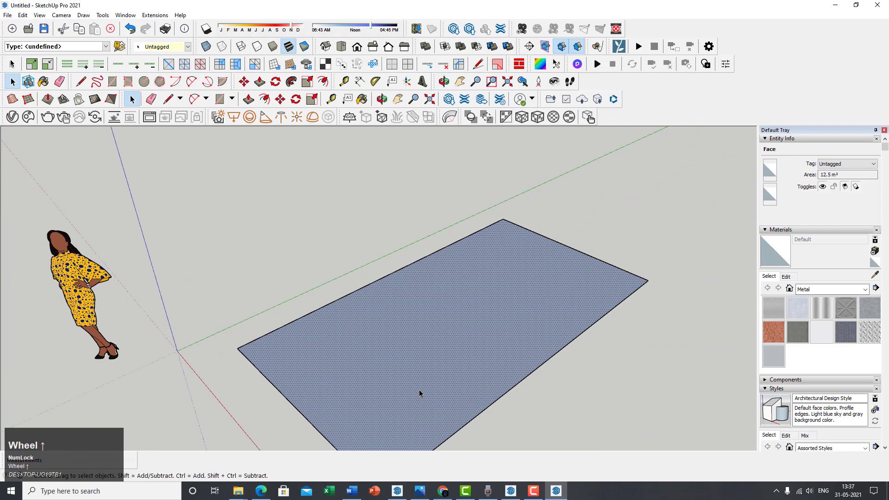
{"action": "right_click", "coordinate": [453, 321]}
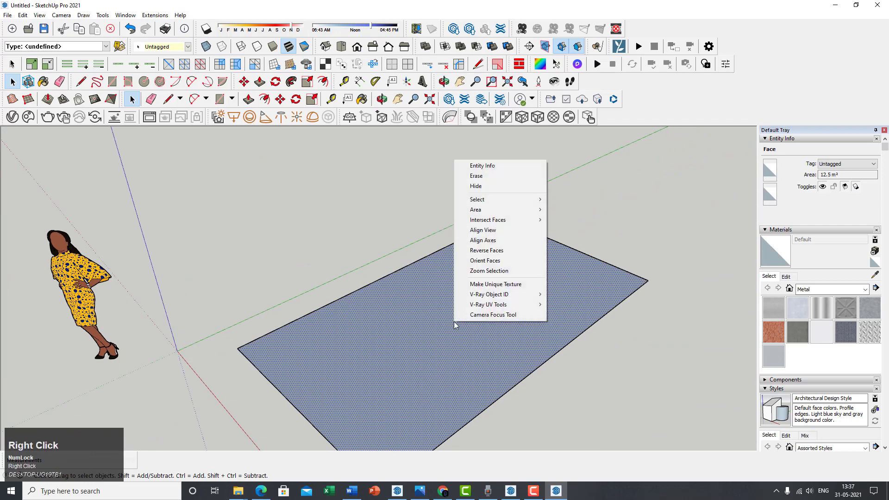
{"action": "left_click", "coordinate": [494, 255]}
Step: Inspect the reversed floor face from several angles and distances
{"action": "scroll", "coordinate": [423, 303], "scroll_direction": "down", "scroll_amount": 2}
{"action": "middle_click_drag", "start_coordinate": [423, 303], "coordinate": [607, 359]}
{"action": "scroll", "coordinate": [410, 360], "scroll_direction": "up", "scroll_amount": 3}
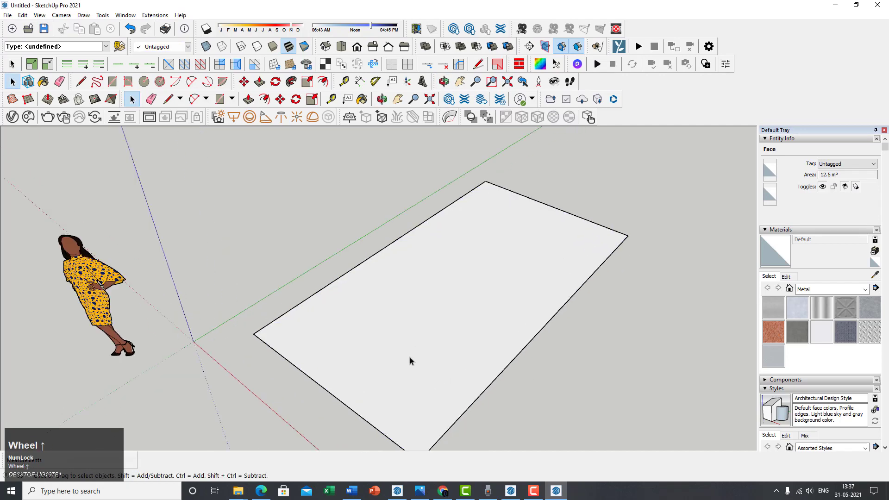
{"action": "middle_click_drag", "start_coordinate": [410, 361], "coordinate": [568, 212]}
{"action": "scroll", "coordinate": [449, 301], "scroll_direction": "up", "scroll_amount": 2}
{"action": "scroll", "coordinate": [470, 319], "scroll_direction": "down", "scroll_amount": 4}
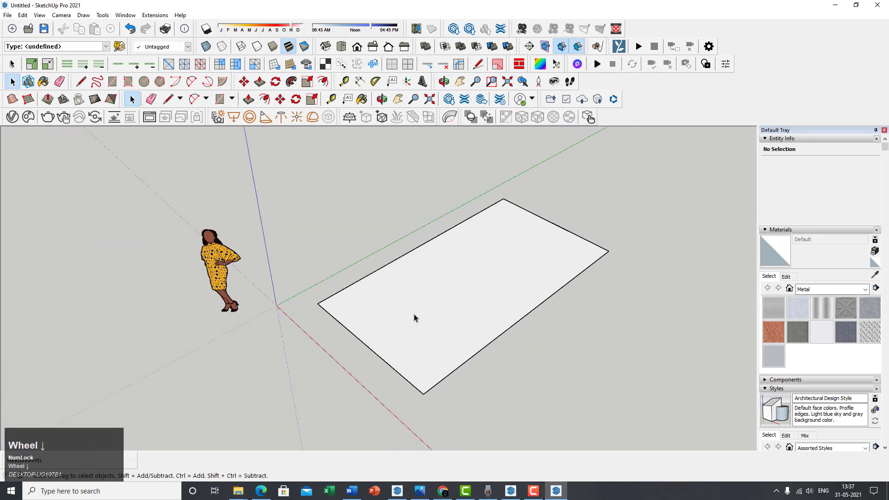
{"action": "scroll", "coordinate": [414, 317], "scroll_direction": "up", "scroll_amount": 2}
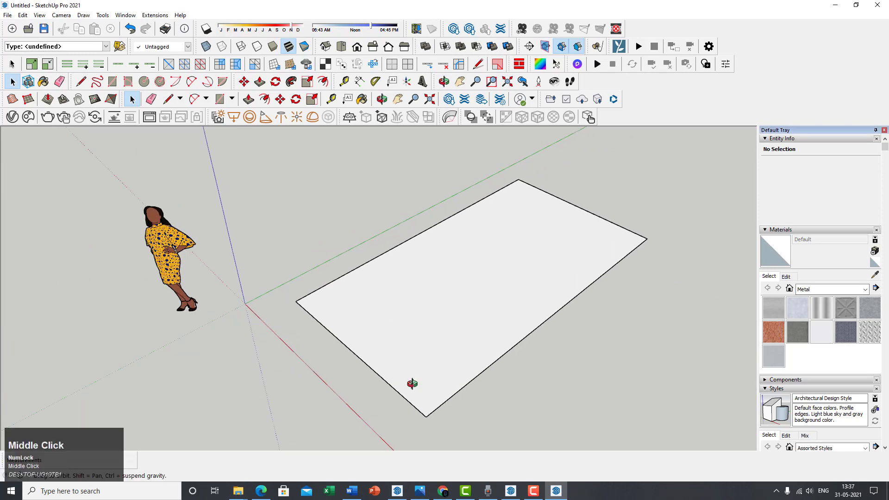
{"action": "middle_click_drag", "start_coordinate": [412, 383], "coordinate": [480, 351]}
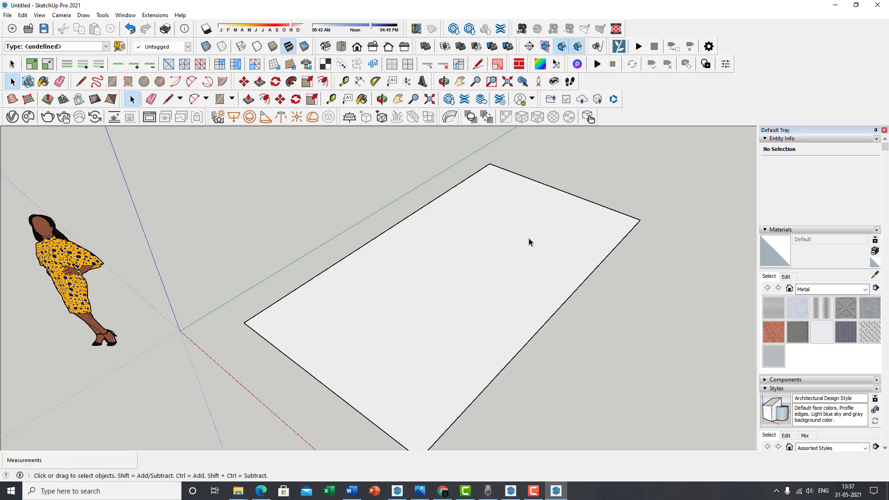
Step: Try to mark off a wall strip with a line parallel to the floor's long edge, and undo it
{"action": "key", "text": "l"}
{"action": "left_click", "coordinate": [640, 219]}
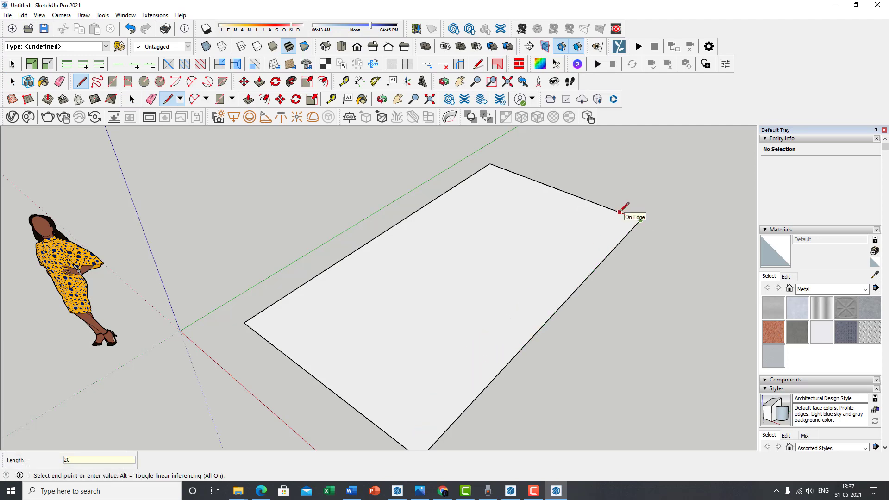
{"action": "key", "text": "Escape"}
{"action": "left_click", "coordinate": [626, 215]}
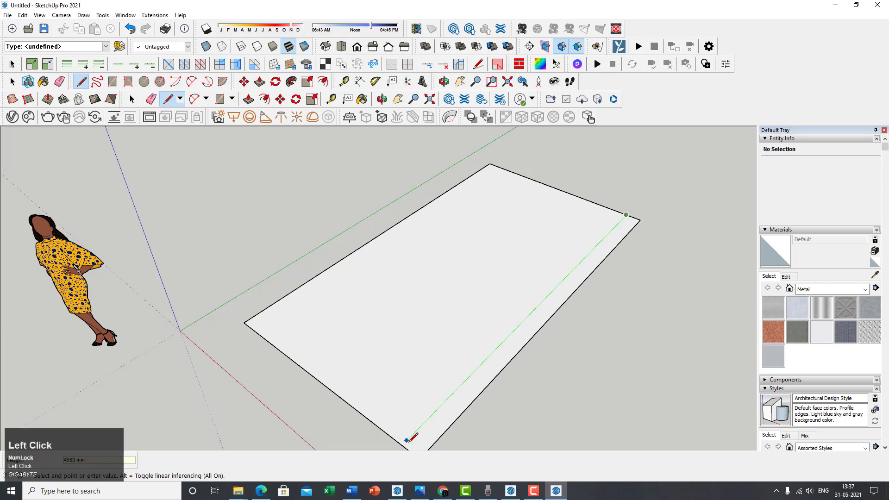
{"action": "left_click", "coordinate": [402, 445]}
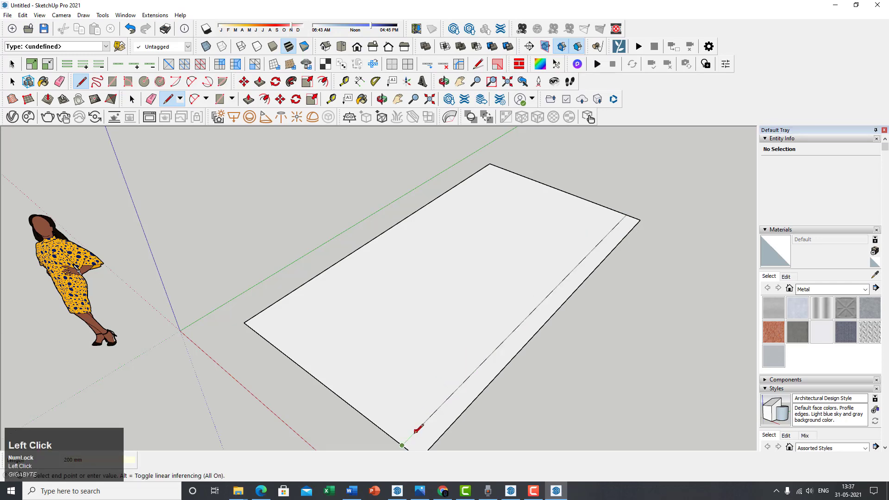
{"action": "left_click", "coordinate": [415, 431]}
{"action": "key", "text": "Escape"}
{"action": "middle_click_drag", "start_coordinate": [397, 373], "coordinate": [390, 379]}
{"action": "key", "text": "ctrl+z"}
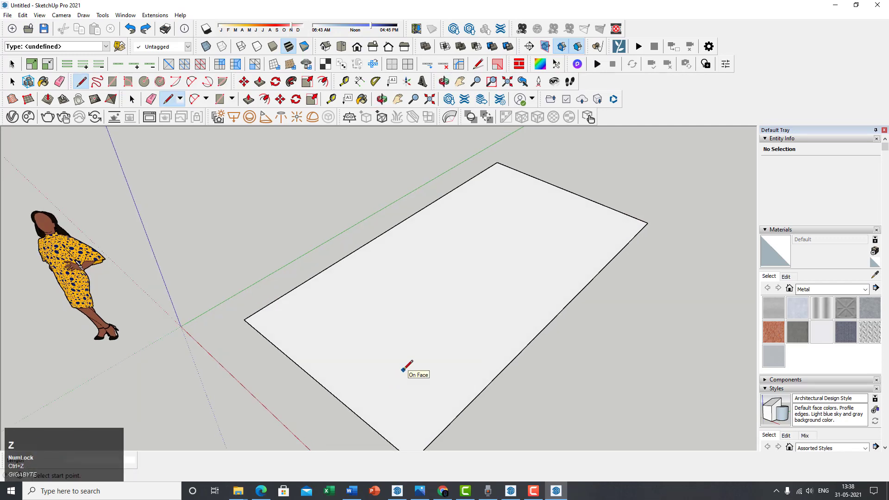
Step: Offset the floor rectangle's outline inward by 200 mm to form the wall thickness
{"action": "key", "text": "space"}
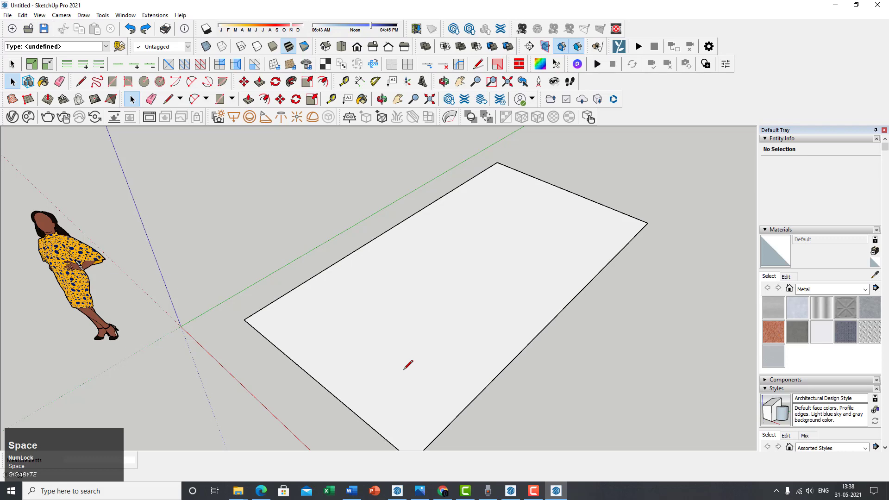
{"action": "key", "text": "f"}
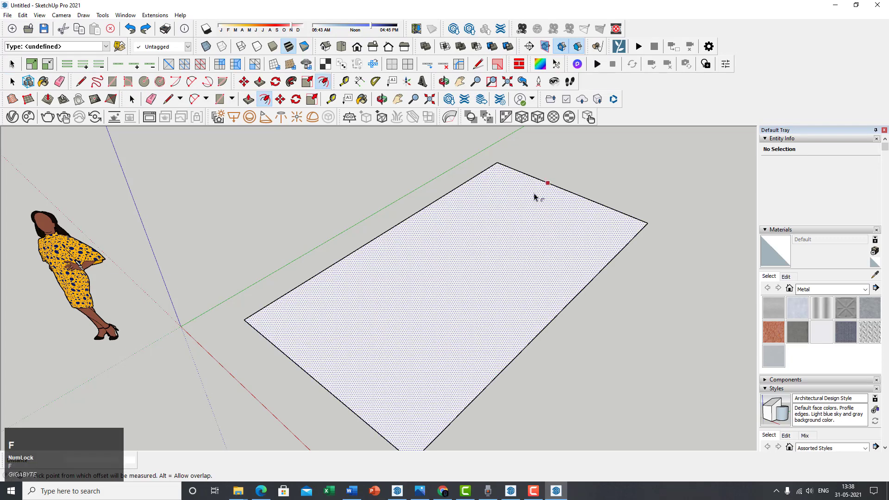
{"action": "middle_click_drag", "start_coordinate": [527, 245], "coordinate": [530, 209]}
{"action": "scroll", "coordinate": [536, 247], "scroll_direction": "up", "scroll_amount": 4}
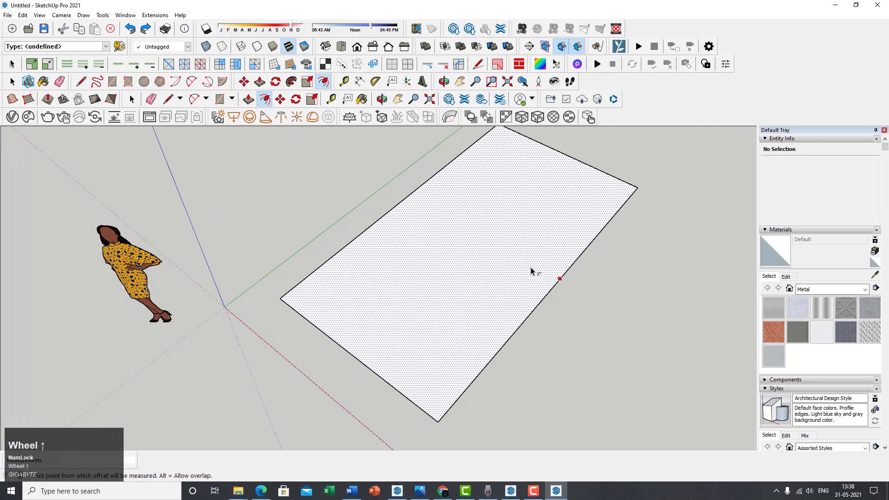
{"action": "middle_click_drag", "start_coordinate": [532, 271], "coordinate": [451, 294]}
{"action": "scroll", "coordinate": [387, 356], "scroll_direction": "down", "scroll_amount": 3}
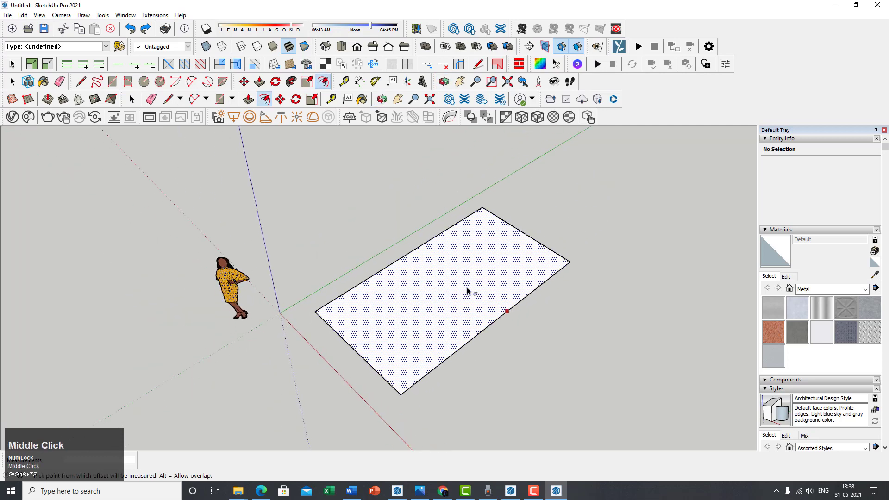
{"action": "left_click", "coordinate": [467, 291]}
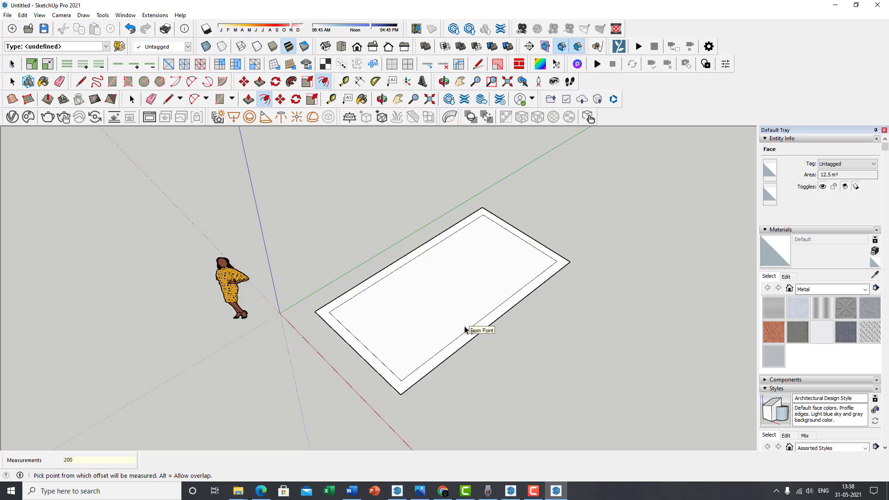
{"action": "left_click", "coordinate": [465, 329]}
Step: Try to raise the border strip around the floor with Push/Pull to a height of about 913 mm
{"action": "middle_click_drag", "start_coordinate": [466, 328], "coordinate": [434, 326]}
{"action": "scroll", "coordinate": [476, 353], "scroll_direction": "up", "scroll_amount": 3}
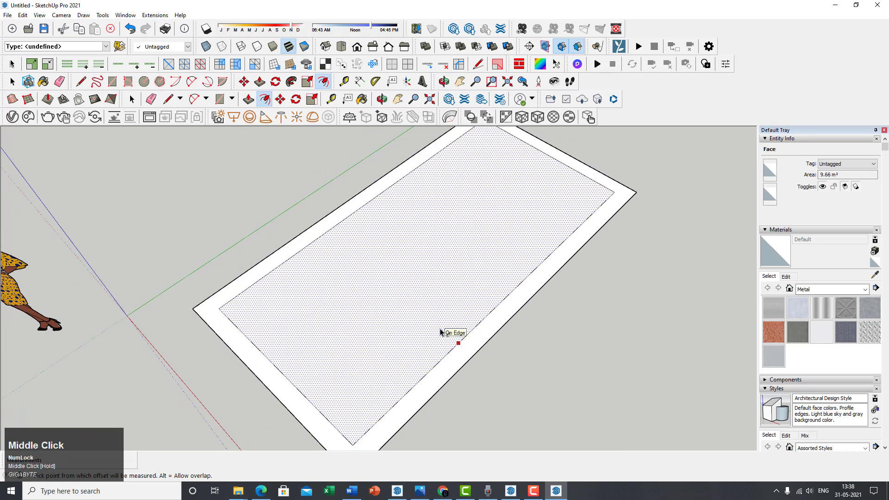
{"action": "scroll", "coordinate": [440, 331], "scroll_direction": "down", "scroll_amount": 2}
{"action": "middle_click_drag", "start_coordinate": [440, 332], "coordinate": [419, 336]}
{"action": "scroll", "coordinate": [468, 340], "scroll_direction": "down", "scroll_amount": 2}
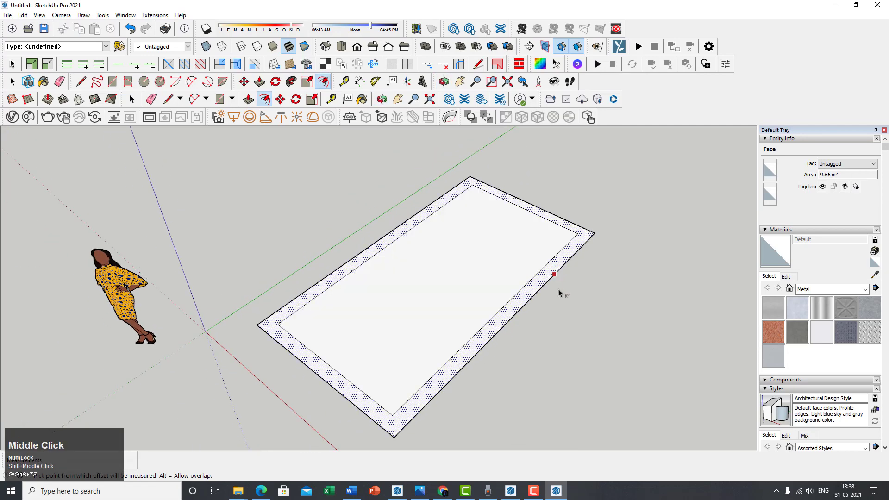
{"action": "middle_click_drag", "start_coordinate": [560, 294], "coordinate": [576, 288]}
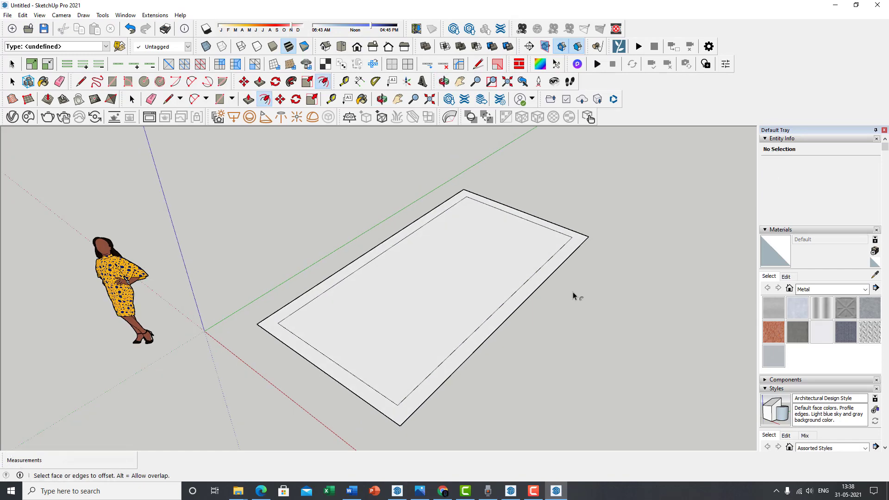
{"action": "key", "text": "p"}
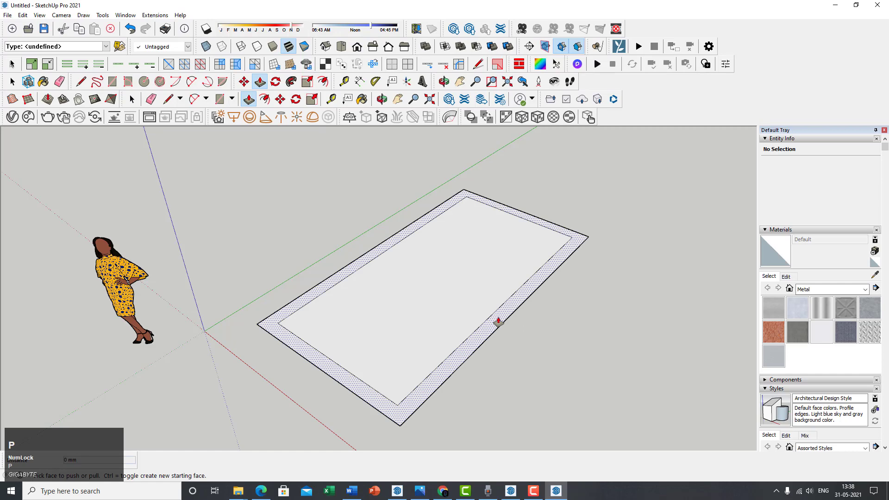
{"action": "left_click", "coordinate": [497, 324]}
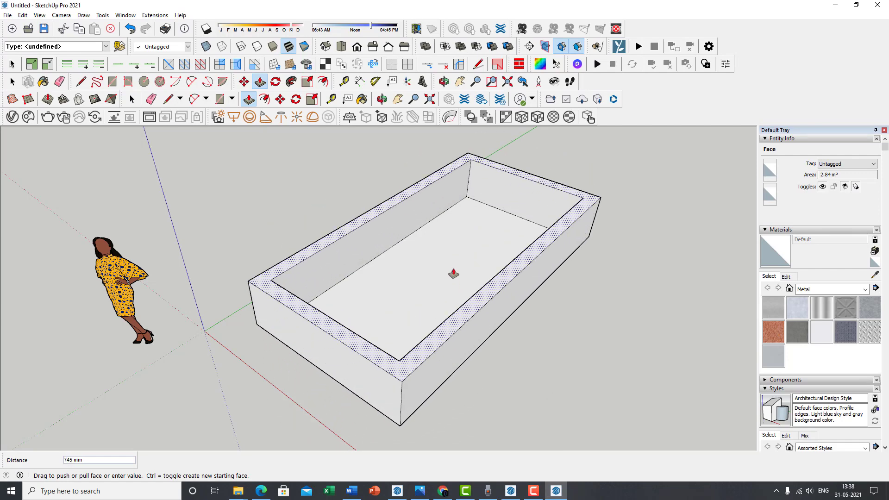
{"action": "key", "text": "ctrl"}
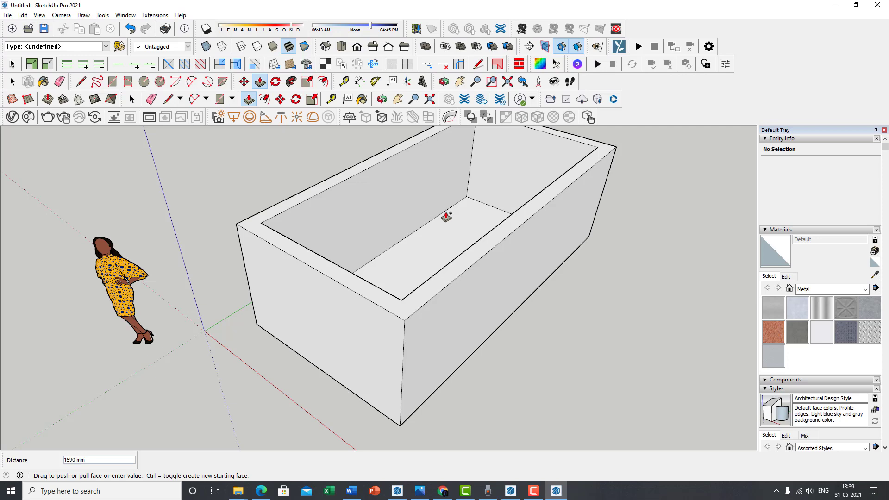
{"action": "left_click", "coordinate": [443, 263]}
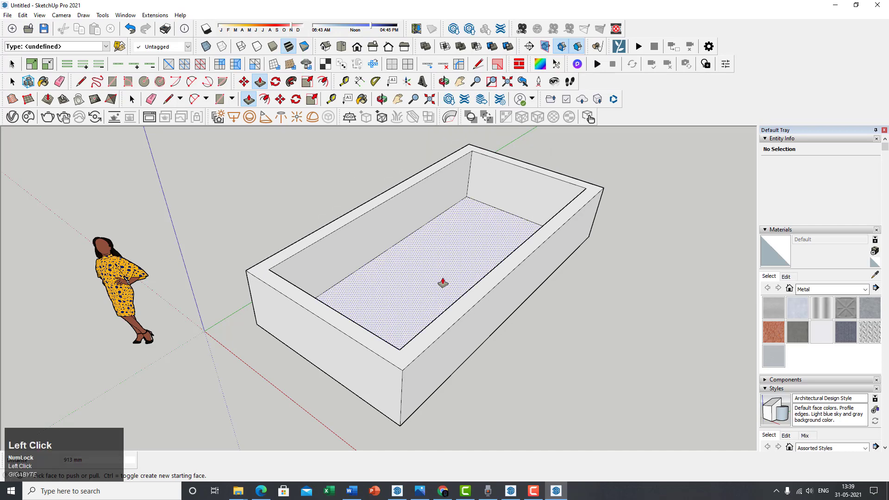
Step: Try stacking a second wall section about 1867 mm high on a new starting face, and undo all the trial extrusions
{"action": "left_click", "coordinate": [417, 353]}
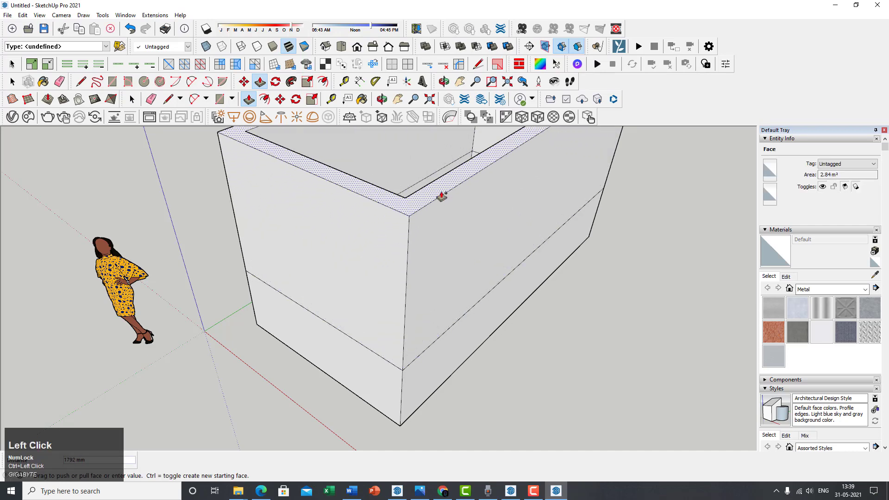
{"action": "left_click", "coordinate": [440, 194]}
{"action": "mouse_move", "coordinate": [435, 279]}
{"action": "middle_mouse_down"}
{"action": "mouse_move", "coordinate": [429, 232]}
{"action": "mouse_move", "coordinate": [432, 284]}
{"action": "middle_mouse_up"}
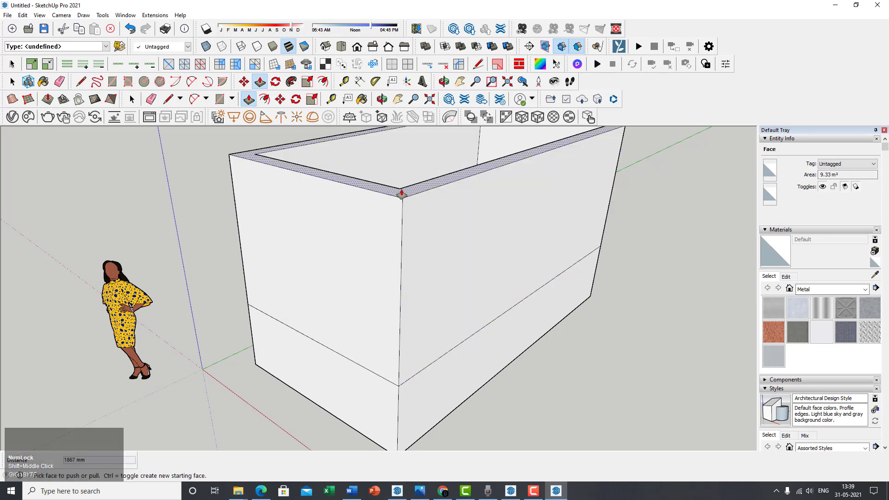
{"action": "left_click", "coordinate": [400, 194]}
{"action": "left_click", "coordinate": [395, 250]}
{"action": "middle_click_drag", "start_coordinate": [394, 254], "coordinate": [314, 319]}
{"action": "key", "text": "ctrl+z"}
{"action": "key", "text": "ctrl+z"}
{"action": "key", "text": "ctrl+z"}
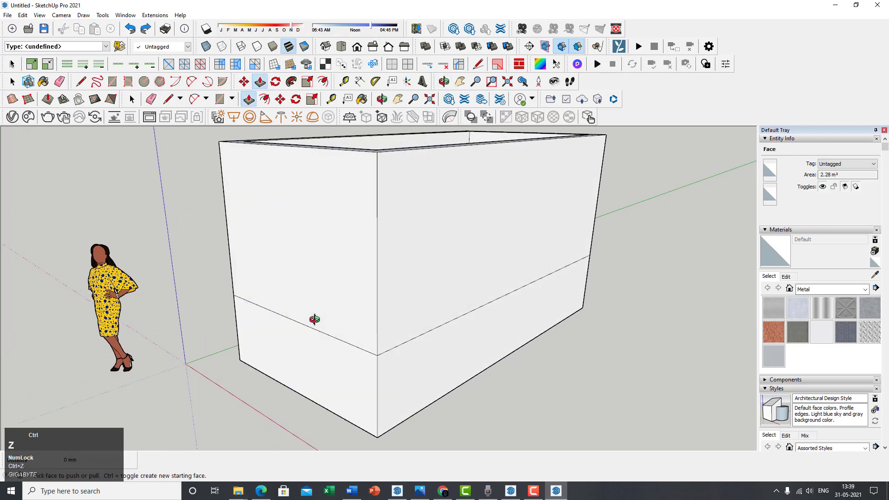
Step: Extrude the border strip around the floor upward by 2500 mm to form the room walls
{"action": "left_click", "coordinate": [342, 419]}
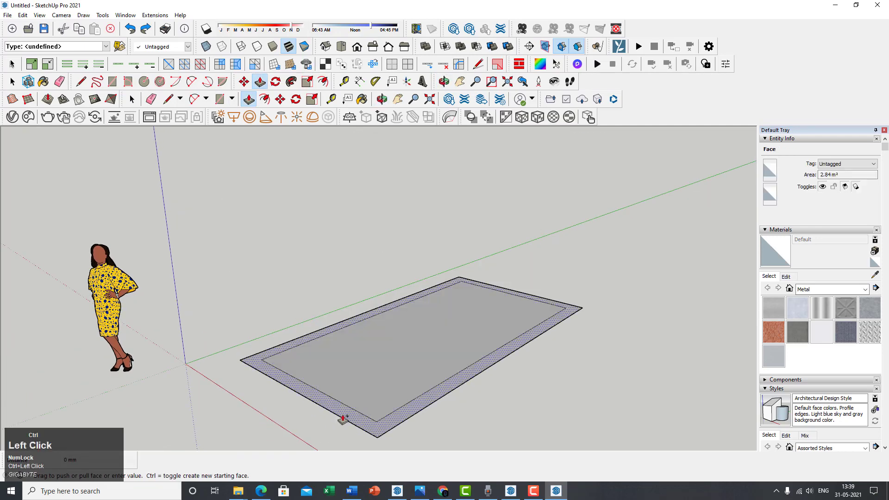
{"action": "type", "text": "2"}
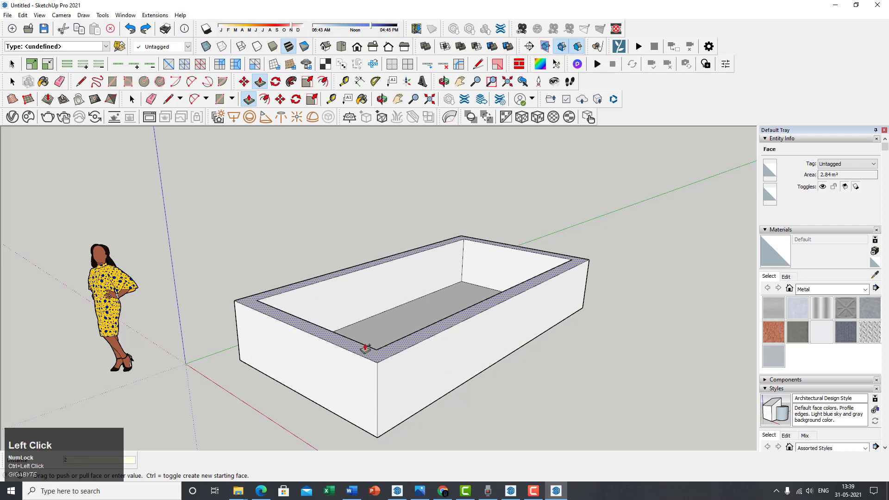
{"action": "type", "text": "500"}
{"action": "key", "text": "Return"}
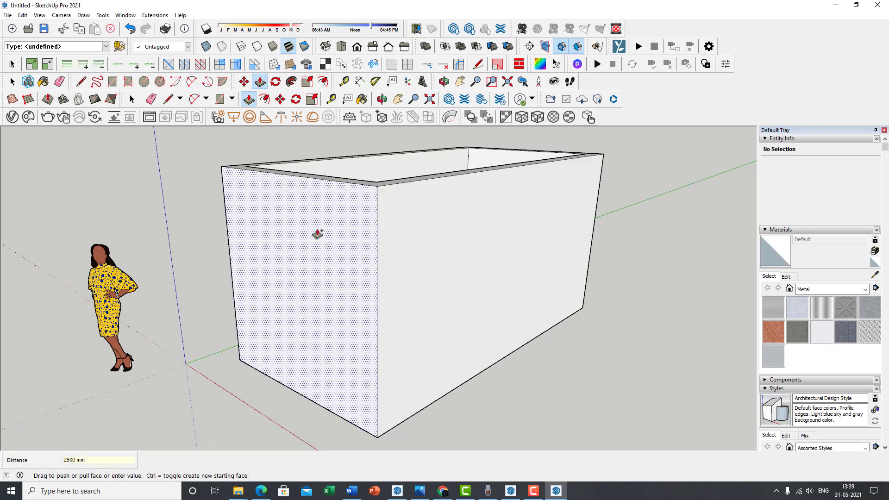
{"action": "middle_click_drag", "start_coordinate": [317, 234], "coordinate": [444, 345]}
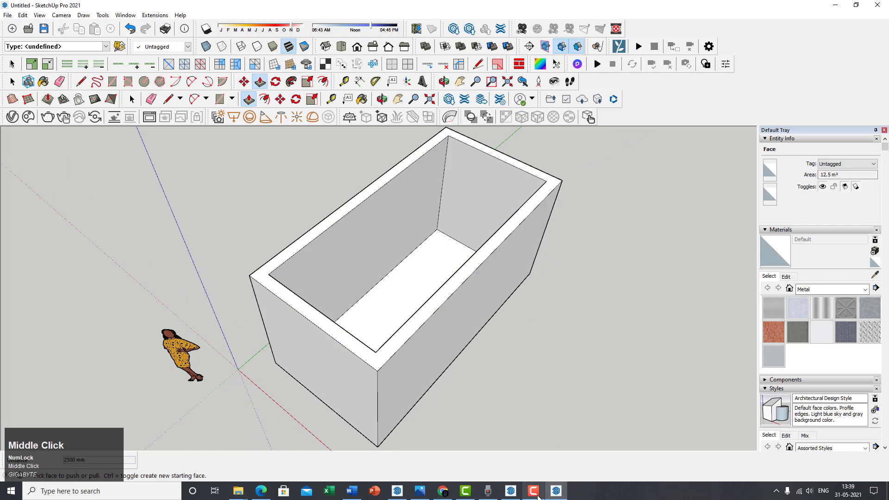
Step: Inspect the walled room from outside and look down into its interior
{"action": "left_click", "coordinate": [534, 493]}
{"action": "left_click", "coordinate": [845, 447]}
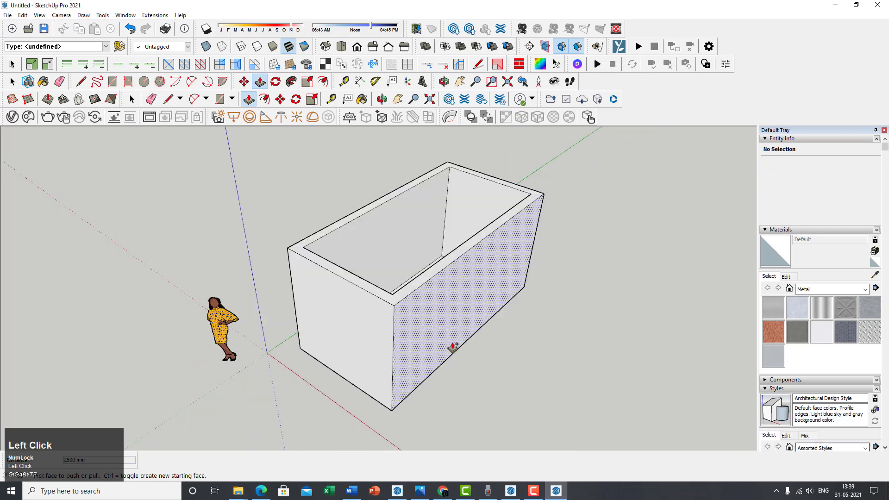
{"action": "scroll", "coordinate": [405, 341], "scroll_direction": "up", "scroll_amount": 1}
{"action": "key", "text": "space"}
{"action": "middle_click_drag", "start_coordinate": [390, 312], "coordinate": [492, 303]}
{"action": "scroll", "coordinate": [389, 293], "scroll_direction": "up", "scroll_amount": 4}
{"action": "middle_click_drag", "start_coordinate": [388, 293], "coordinate": [403, 326]}
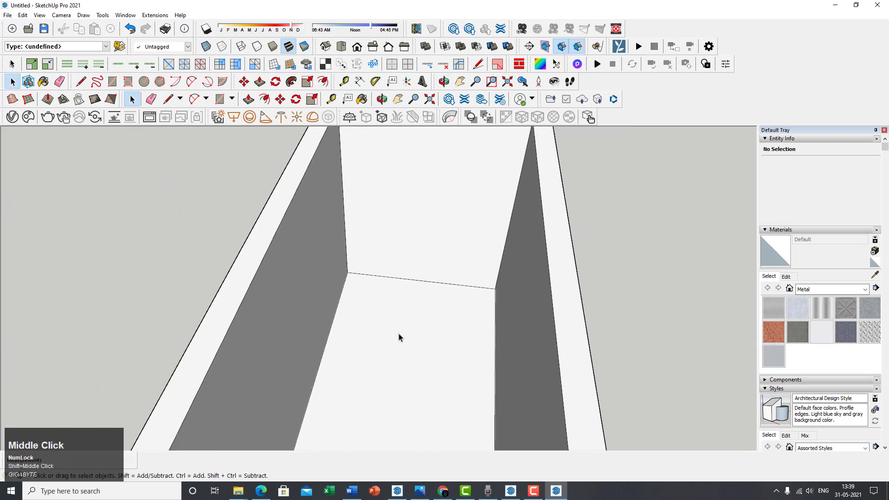
{"action": "scroll", "coordinate": [392, 295], "scroll_direction": "down", "scroll_amount": 2}
{"action": "middle_click_drag", "start_coordinate": [509, 360], "coordinate": [413, 327]}
{"action": "scroll", "coordinate": [387, 288], "scroll_direction": "down", "scroll_amount": 1}
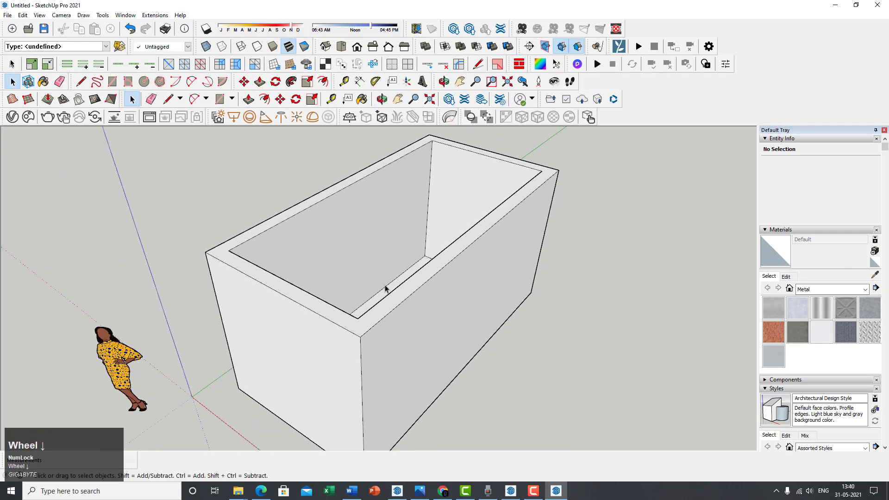
{"action": "middle_click_drag", "start_coordinate": [384, 285], "coordinate": [403, 320]}
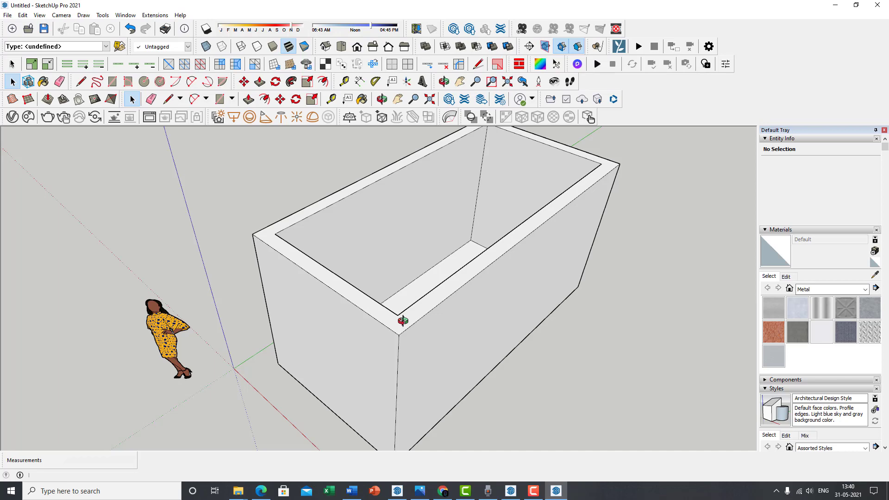
Step: Switch to Photos to examine the cabinets, worktop and tall unit in the kitchen reference picture, and return to SketchUp
{"action": "left_click", "coordinate": [419, 490]}
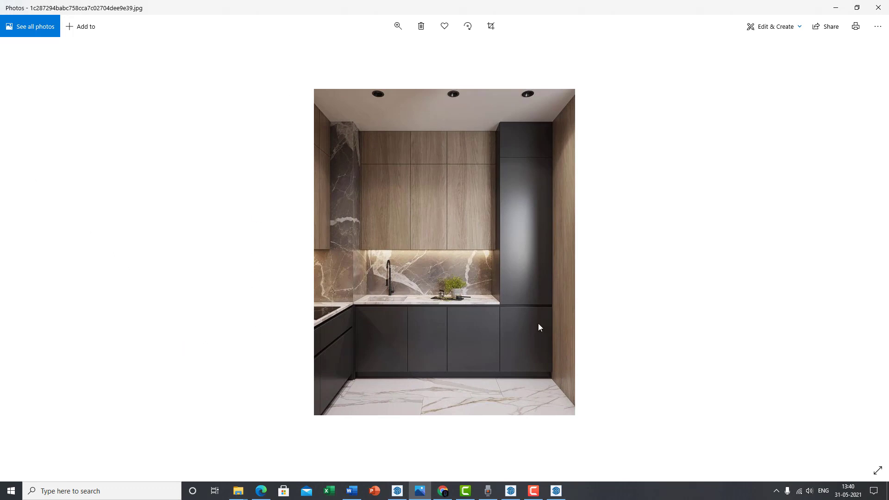
{"action": "double_click", "coordinate": [501, 248]}
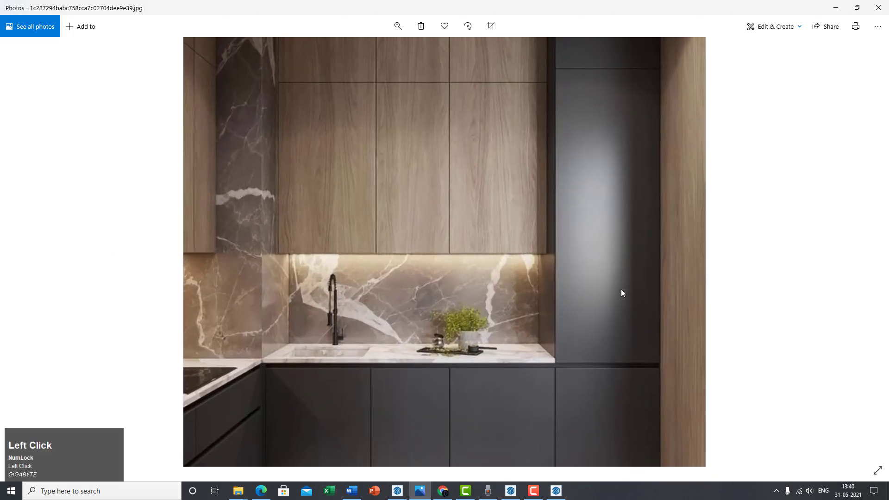
{"action": "double_click", "coordinate": [582, 281]}
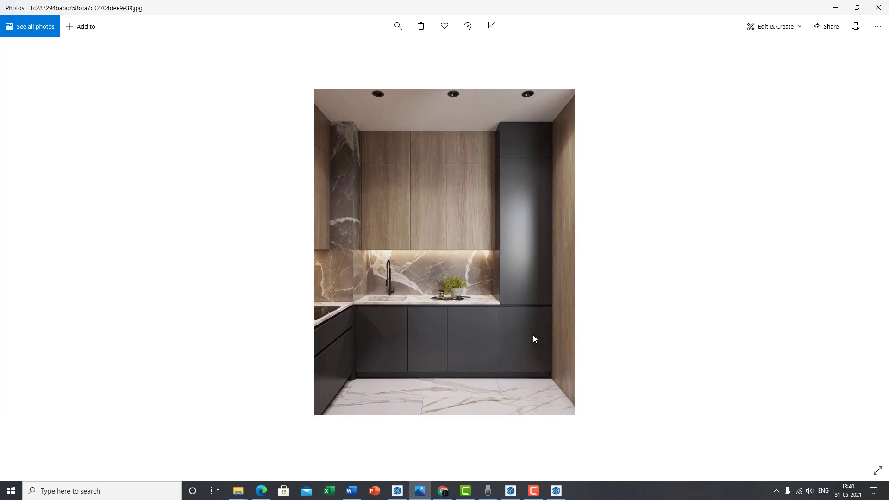
{"action": "double_click", "coordinate": [426, 315]}
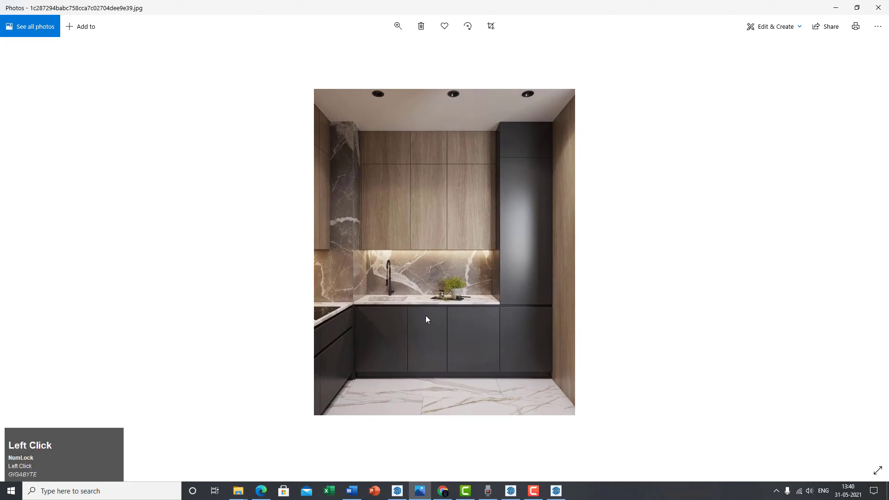
{"action": "double_click", "coordinate": [419, 301]}
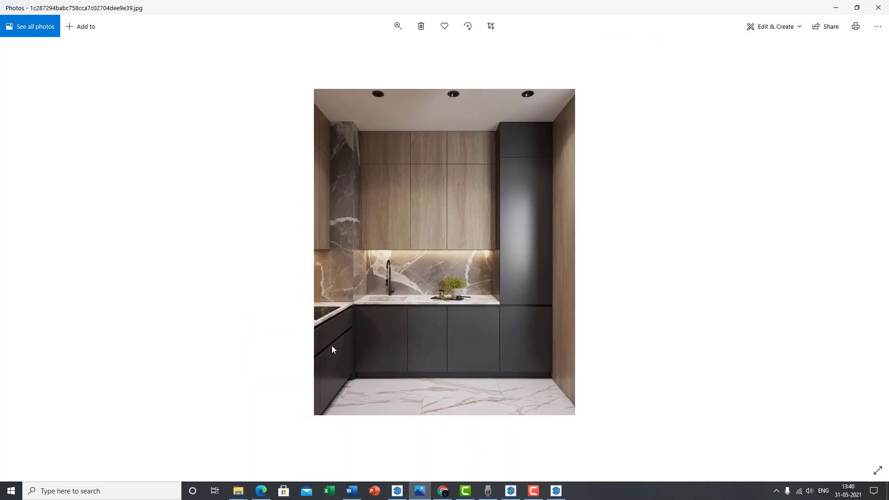
{"action": "left_click", "coordinate": [552, 498]}
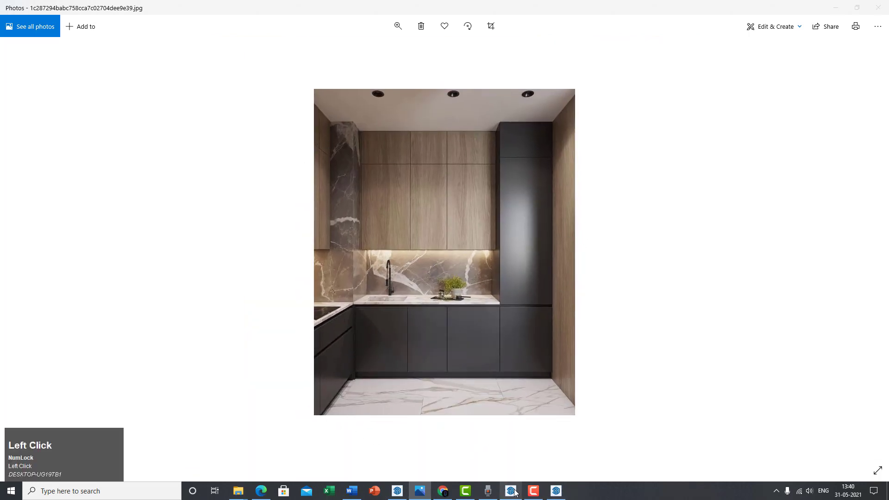
{"action": "left_click", "coordinate": [553, 497]}
{"action": "left_click", "coordinate": [556, 491]}
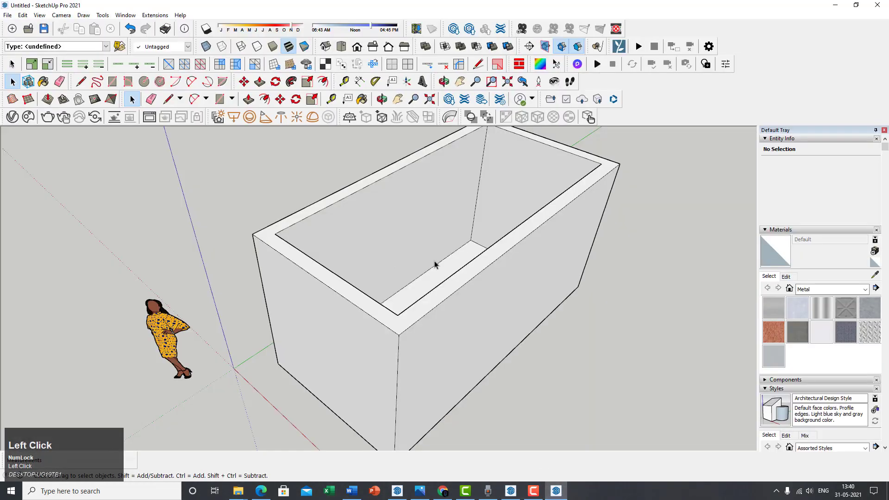
Step: Try splitting the long wall in half with lines across its top at the midpoint and down its outer face
{"action": "middle_click_drag", "start_coordinate": [437, 264], "coordinate": [252, 306]}
{"action": "middle_click_drag", "start_coordinate": [343, 380], "coordinate": [437, 344]}
{"action": "scroll", "coordinate": [395, 363], "scroll_direction": "up", "scroll_amount": 2}
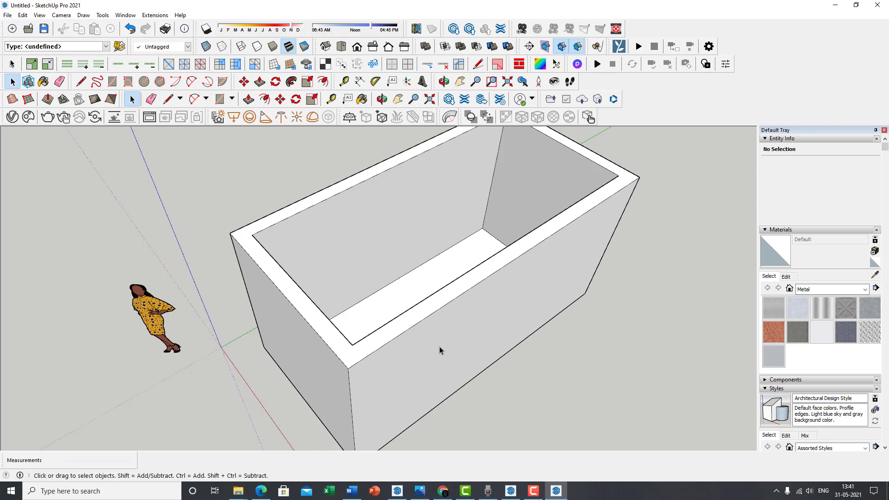
{"action": "middle_click_drag", "start_coordinate": [440, 347], "coordinate": [359, 354]}
{"action": "scroll", "coordinate": [444, 355], "scroll_direction": "down", "scroll_amount": 1}
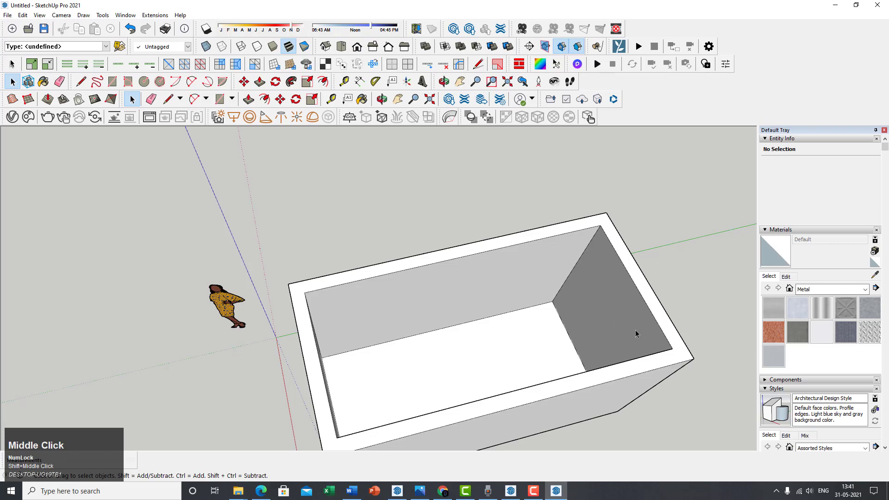
{"action": "middle_click_drag", "start_coordinate": [635, 331], "coordinate": [375, 297]}
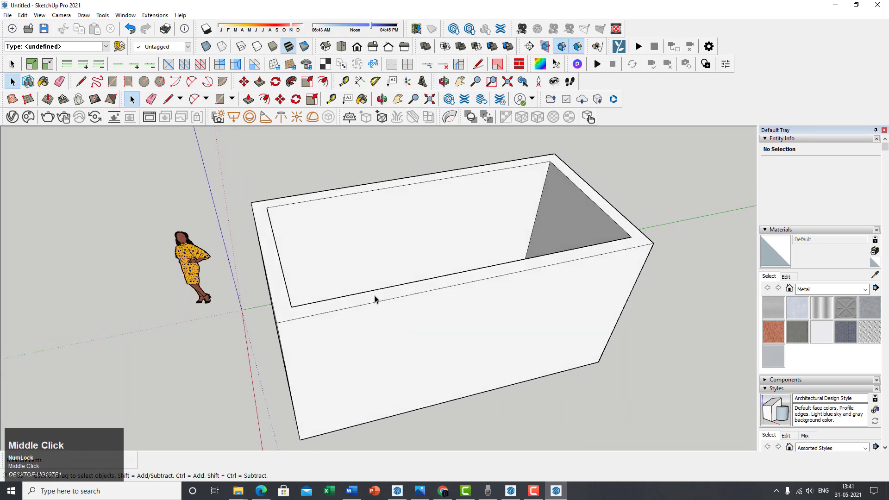
{"action": "middle_click_drag", "start_coordinate": [252, 278], "coordinate": [285, 251]}
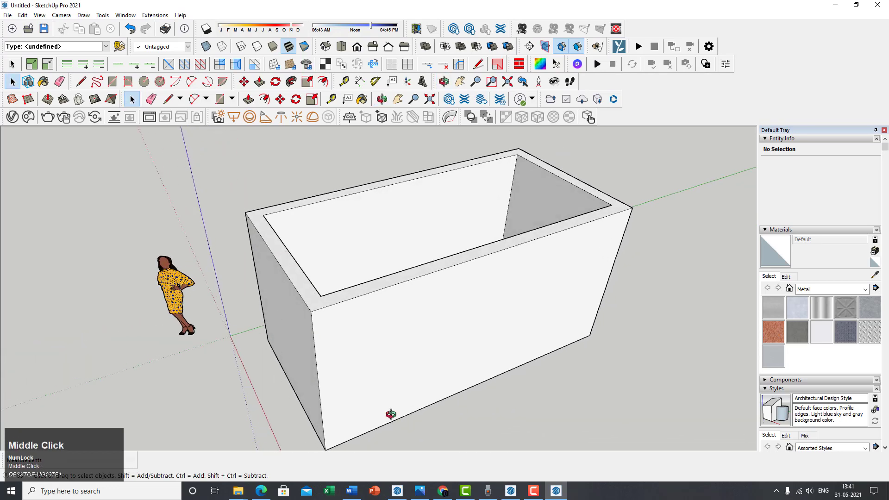
{"action": "middle_click_drag", "start_coordinate": [391, 413], "coordinate": [404, 269]}
{"action": "key", "text": "l"}
{"action": "left_click", "coordinate": [403, 263]}
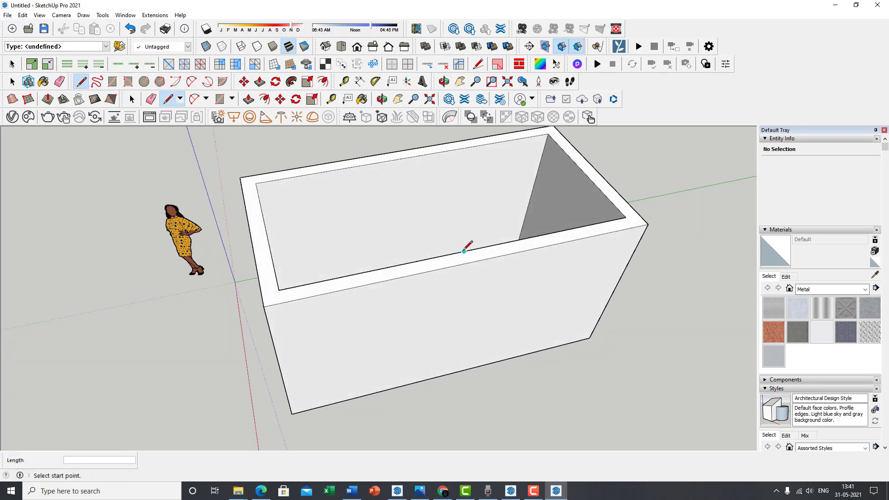
{"action": "left_click", "coordinate": [464, 251]}
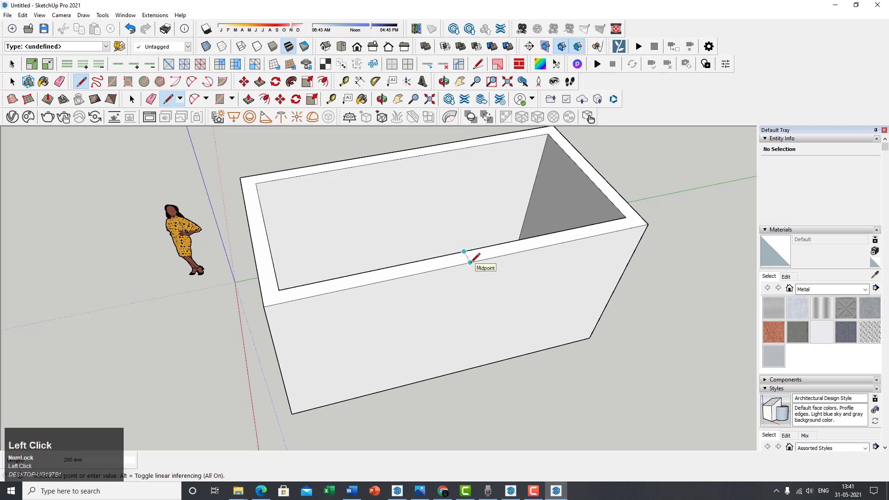
{"action": "left_click", "coordinate": [470, 262]}
{"action": "left_click", "coordinate": [469, 262]}
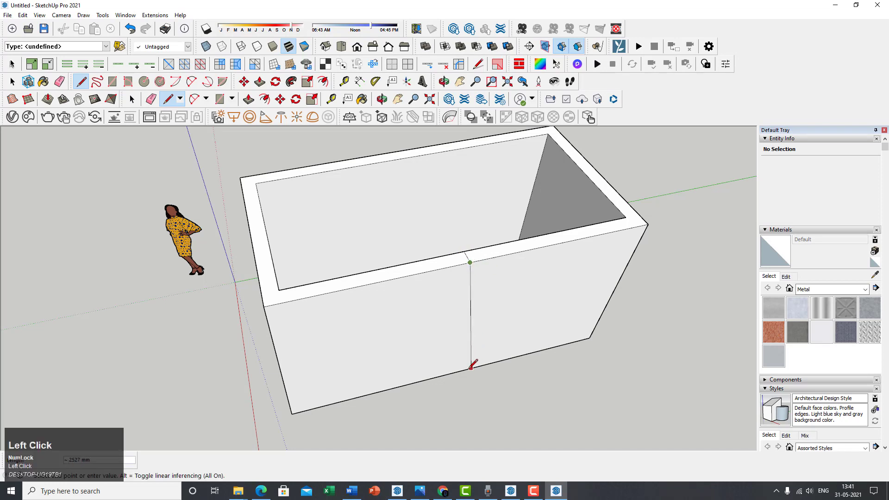
{"action": "middle_click_drag", "start_coordinate": [452, 371], "coordinate": [490, 248]}
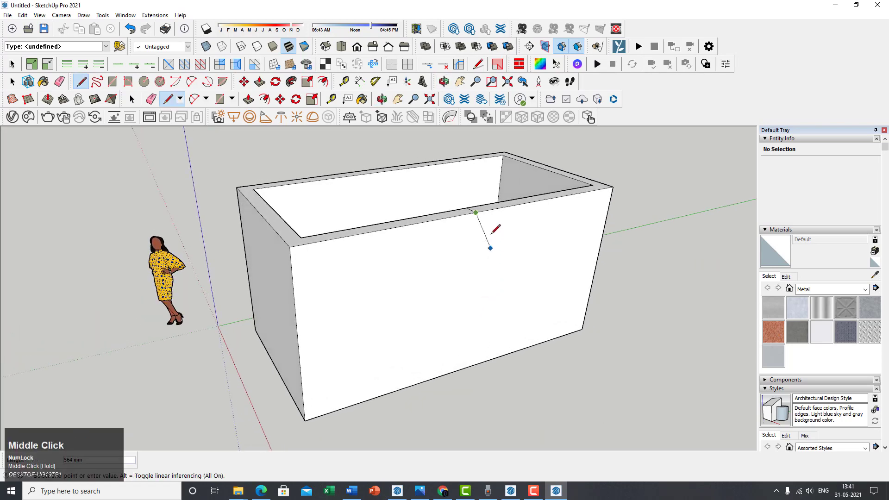
{"action": "left_click", "coordinate": [461, 368]}
{"action": "middle_click_drag", "start_coordinate": [461, 368], "coordinate": [342, 338]}
{"action": "left_click", "coordinate": [366, 380]}
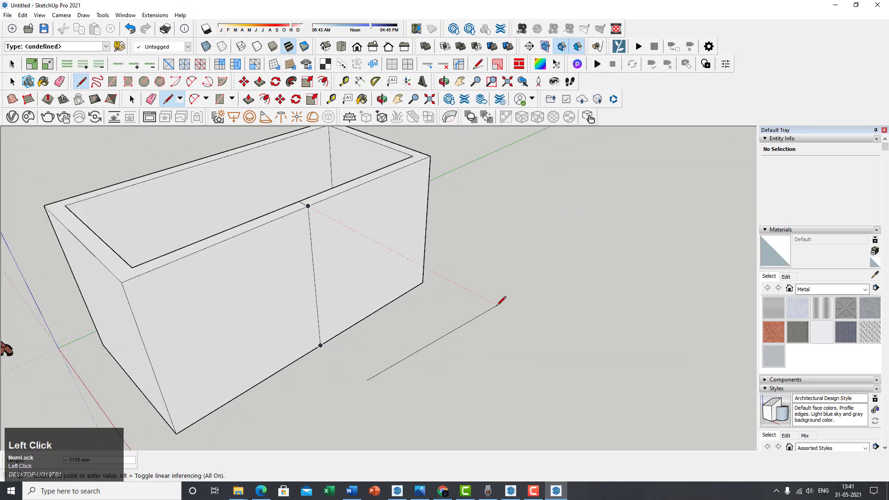
{"action": "scroll", "coordinate": [476, 304], "scroll_direction": "down", "scroll_amount": 4}
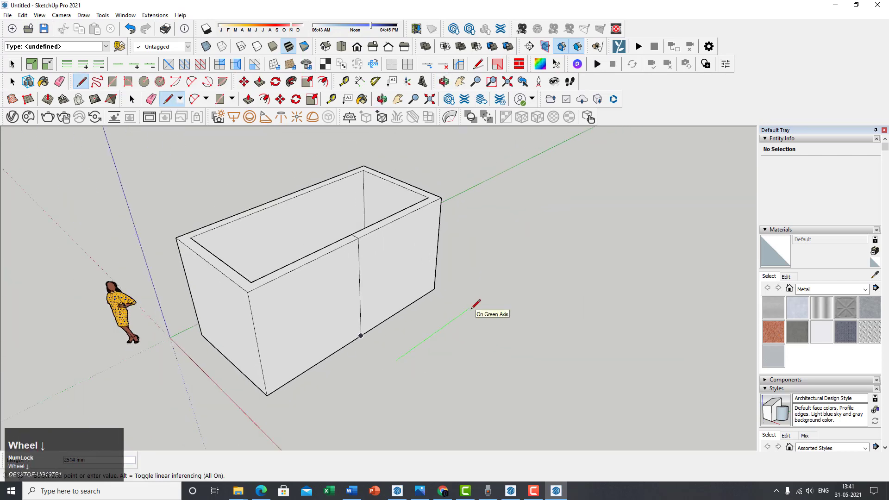
{"action": "middle_click_drag", "start_coordinate": [466, 311], "coordinate": [480, 289]}
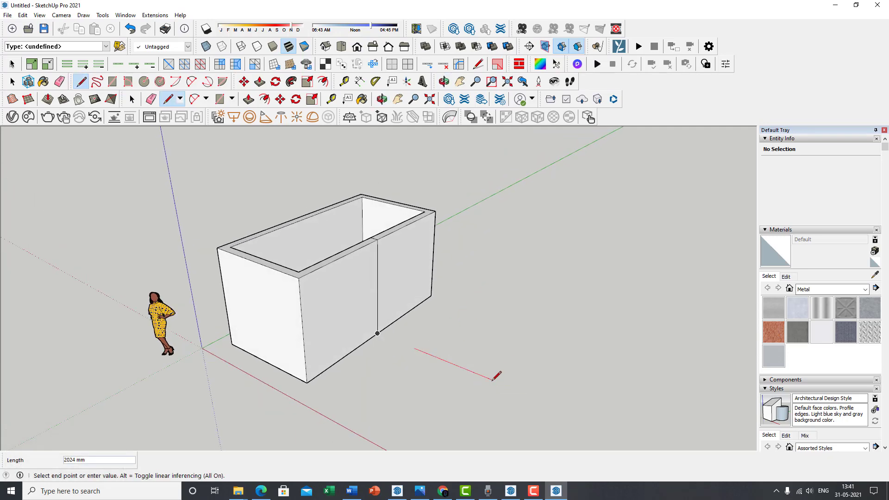
{"action": "middle_click_drag", "start_coordinate": [501, 332], "coordinate": [537, 396]}
{"action": "scroll", "coordinate": [309, 329], "scroll_direction": "up", "scroll_amount": 3}
{"action": "left_click", "coordinate": [452, 375]}
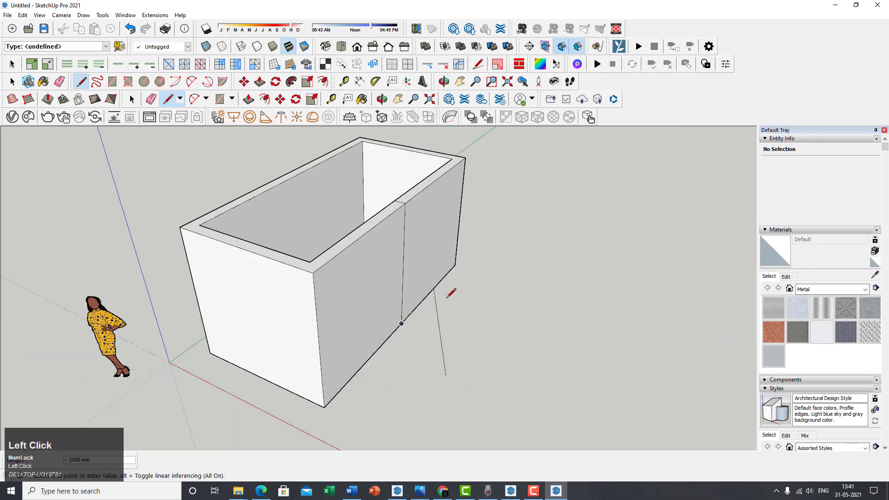
{"action": "mouse_move", "coordinate": [459, 291]}
{"action": "middle_mouse_down"}
{"action": "mouse_move", "coordinate": [369, 312]}
{"action": "mouse_move", "coordinate": [383, 257]}
{"action": "mouse_move", "coordinate": [391, 383]}
{"action": "mouse_move", "coordinate": [366, 311]}
{"action": "mouse_move", "coordinate": [476, 337]}
{"action": "mouse_move", "coordinate": [477, 357]}
{"action": "middle_mouse_up"}
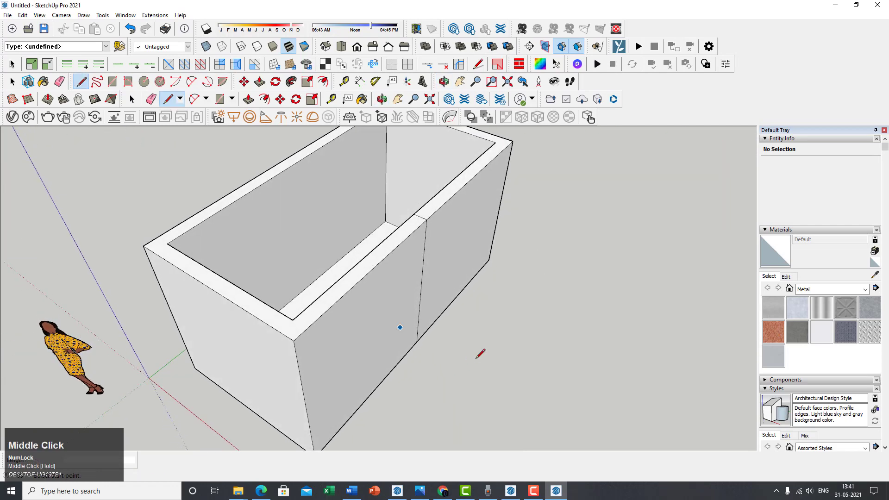
Step: Try drawing a rectangle from the midpoint of the long wall's top down inside the room, and undo it with the dividing lines
{"action": "key", "text": "r"}
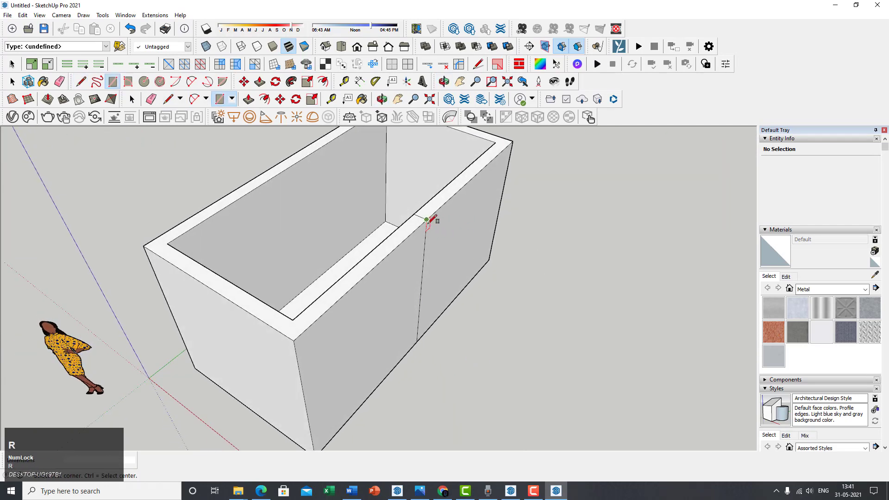
{"action": "left_click", "coordinate": [426, 220]}
{"action": "middle_click_drag", "start_coordinate": [391, 228], "coordinate": [599, 264]}
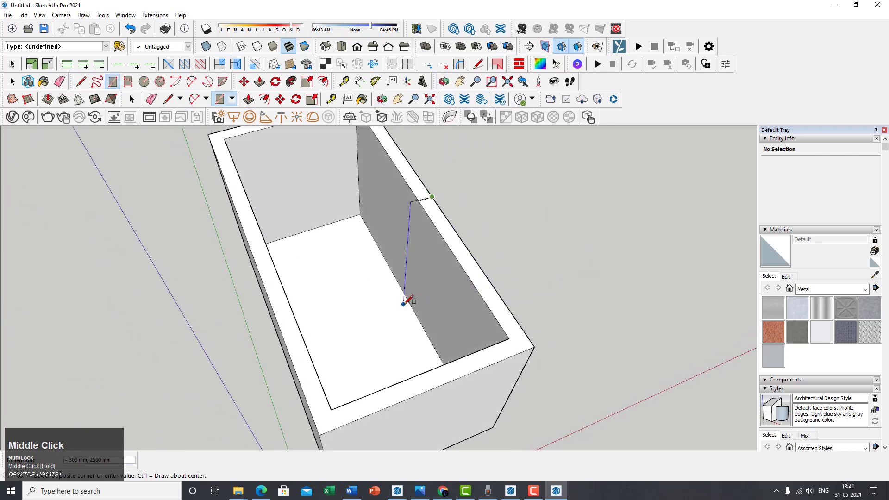
{"action": "left_click", "coordinate": [412, 299]}
{"action": "mouse_move", "coordinate": [413, 300]}
{"action": "middle_mouse_down"}
{"action": "mouse_move", "coordinate": [320, 318]}
{"action": "mouse_move", "coordinate": [469, 290]}
{"action": "mouse_move", "coordinate": [437, 193]}
{"action": "mouse_move", "coordinate": [415, 303]}
{"action": "mouse_move", "coordinate": [341, 274]}
{"action": "mouse_move", "coordinate": [396, 293]}
{"action": "mouse_move", "coordinate": [375, 309]}
{"action": "mouse_move", "coordinate": [390, 313]}
{"action": "mouse_move", "coordinate": [373, 301]}
{"action": "middle_mouse_up"}
{"action": "key", "text": "ctrl+z"}
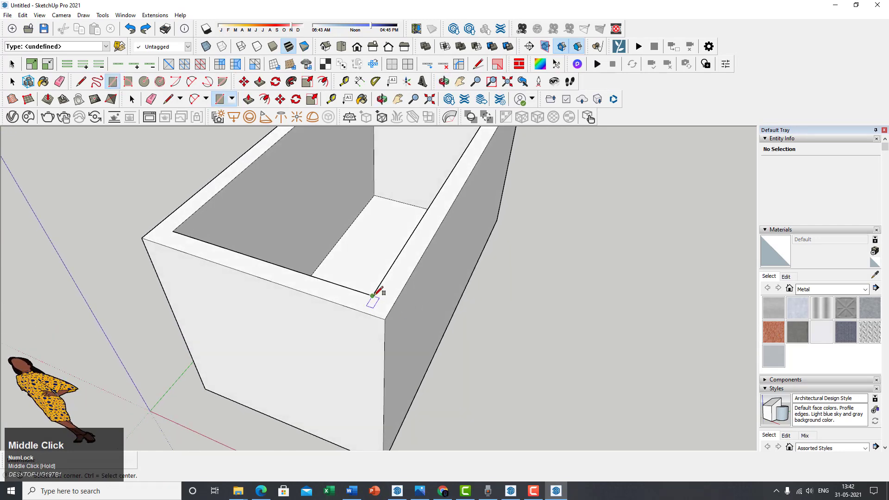
Step: Draw lines from the inner wall corner across the top and down the short wall's outer face, marking off the long wall's 200 mm thickness
{"action": "key", "text": "l"}
{"action": "left_click", "coordinate": [372, 296]}
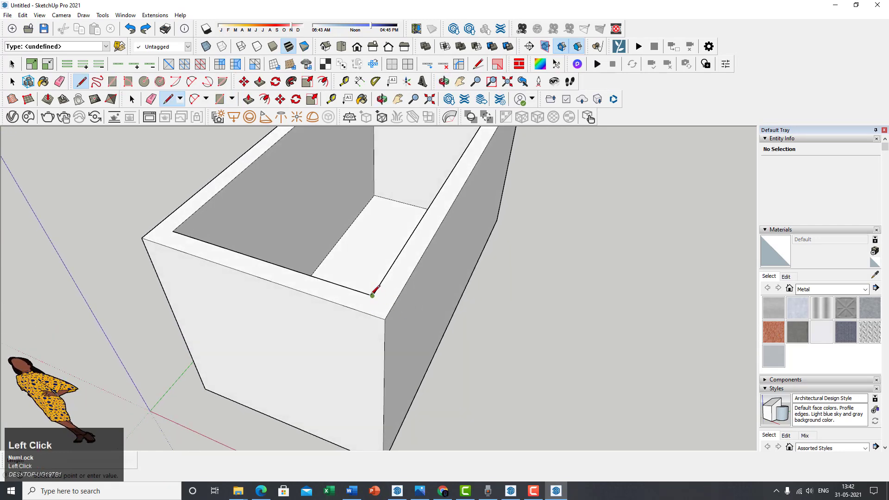
{"action": "left_click", "coordinate": [362, 312]}
{"action": "middle_click_drag", "start_coordinate": [368, 307], "coordinate": [340, 370], "text": "shift"}
{"action": "left_click", "coordinate": [373, 371]}
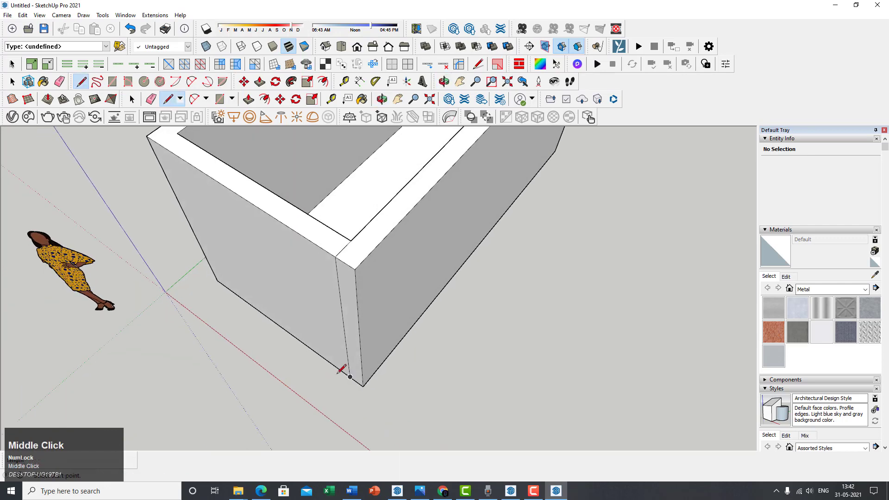
Step: Push the narrow end strip back 2500 mm along the long wall with Push/Pull to cut away half of that wall
{"action": "key", "text": "p"}
{"action": "left_click", "coordinate": [358, 350]}
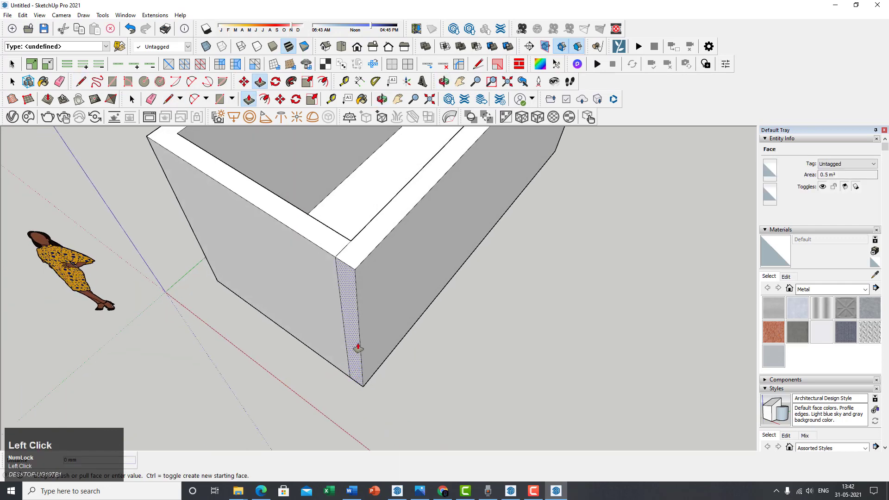
{"action": "middle_click_drag", "start_coordinate": [432, 289], "coordinate": [342, 305]}
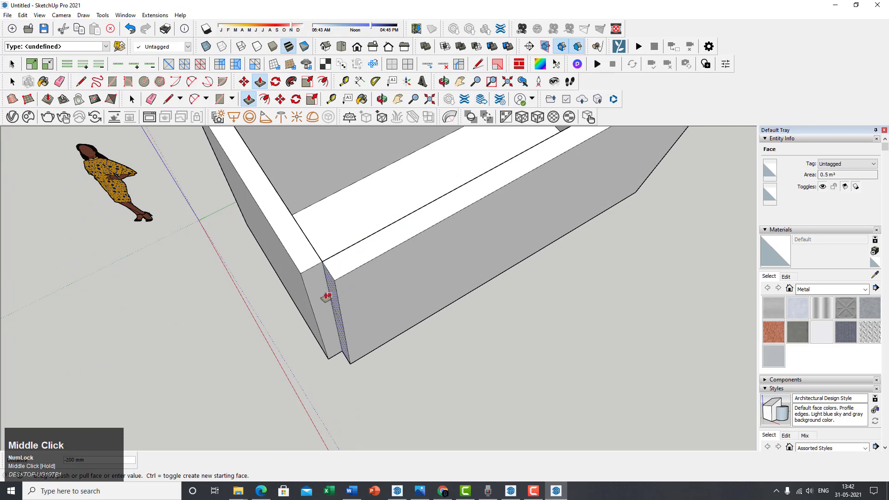
{"action": "middle_click_drag", "start_coordinate": [430, 251], "coordinate": [363, 291]}
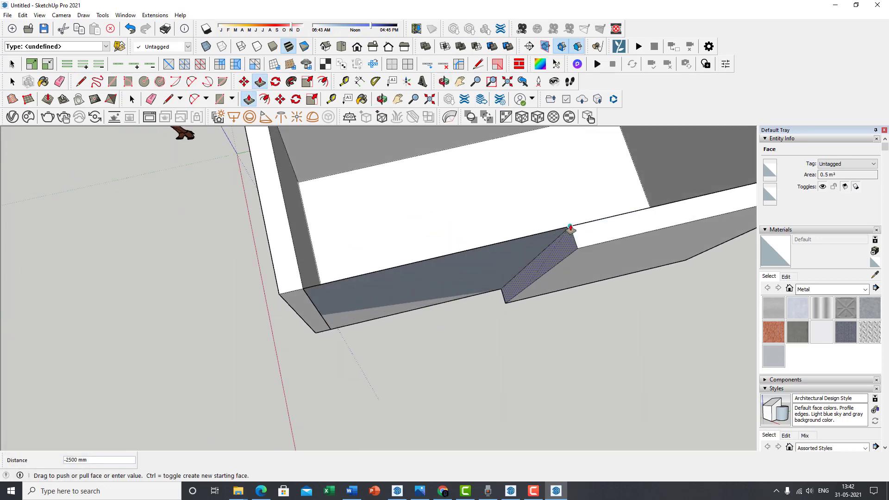
{"action": "left_click", "coordinate": [571, 229]}
{"action": "middle_click_drag", "start_coordinate": [571, 229], "coordinate": [480, 333]}
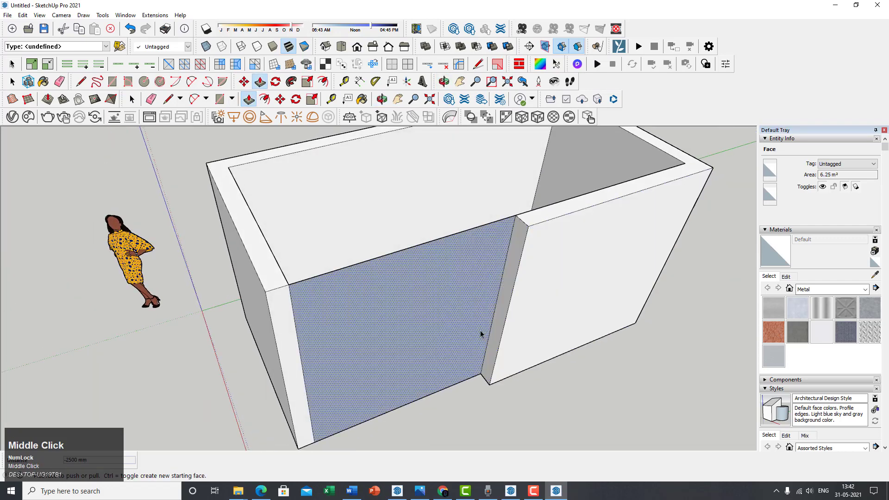
Step: Delete the thin face left where the half wall was cut away to open that side of the room
{"action": "key", "text": "space"}
{"action": "left_click", "coordinate": [400, 324]}
{"action": "key", "text": "Delete"}
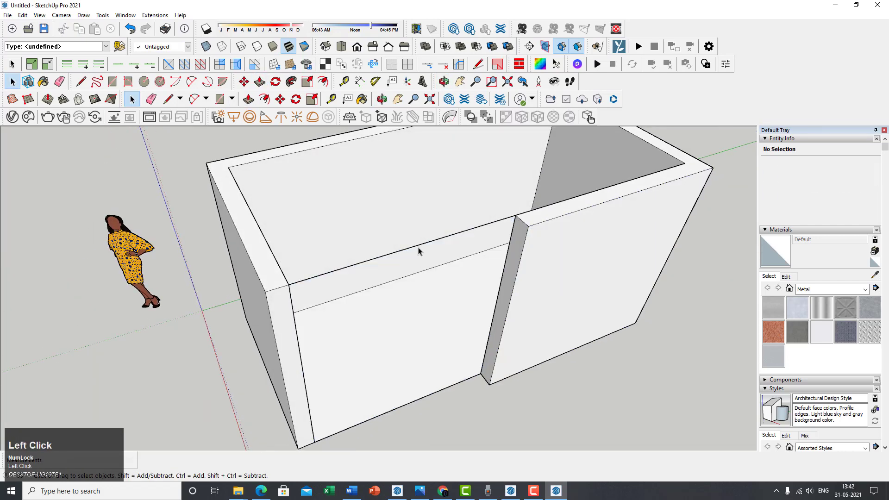
{"action": "mouse_move", "coordinate": [418, 250]}
{"action": "middle_mouse_down"}
{"action": "mouse_move", "coordinate": [410, 236]}
{"action": "mouse_move", "coordinate": [418, 281]}
{"action": "mouse_move", "coordinate": [399, 222]}
{"action": "middle_mouse_up"}
{"action": "key", "text": "e"}
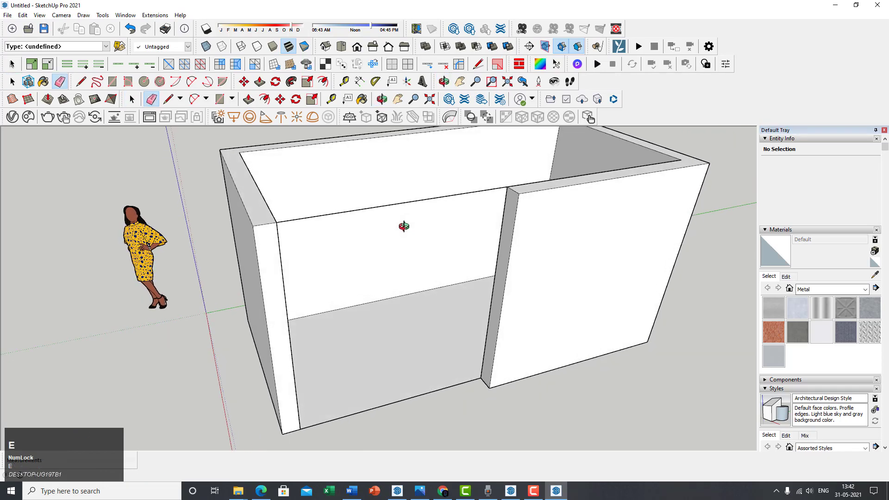
Step: Erase the leftover top edge across the opening and push the short end wall back 2100 mm to the opposite long wall
{"action": "left_click", "coordinate": [433, 197]}
{"action": "scroll", "coordinate": [363, 260], "scroll_direction": "down", "scroll_amount": 3}
{"action": "mouse_move", "coordinate": [363, 260]}
{"action": "middle_mouse_down"}
{"action": "mouse_move", "coordinate": [390, 312]}
{"action": "mouse_move", "coordinate": [341, 345]}
{"action": "mouse_move", "coordinate": [363, 332]}
{"action": "mouse_move", "coordinate": [353, 291]}
{"action": "mouse_move", "coordinate": [408, 300]}
{"action": "mouse_move", "coordinate": [357, 317]}
{"action": "mouse_move", "coordinate": [367, 323]}
{"action": "middle_mouse_up"}
{"action": "scroll", "coordinate": [380, 335], "scroll_direction": "up", "scroll_amount": 3}
{"action": "key", "text": "p"}
{"action": "left_click", "coordinate": [363, 324]}
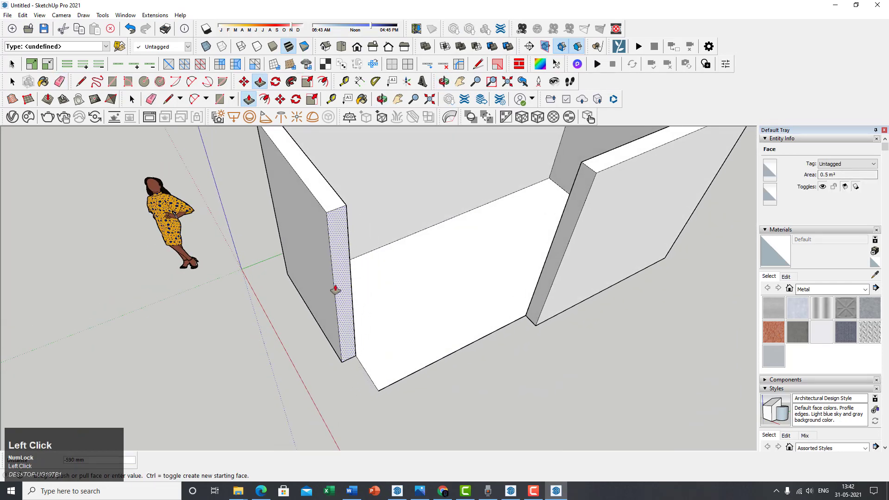
{"action": "left_click", "coordinate": [309, 192]}
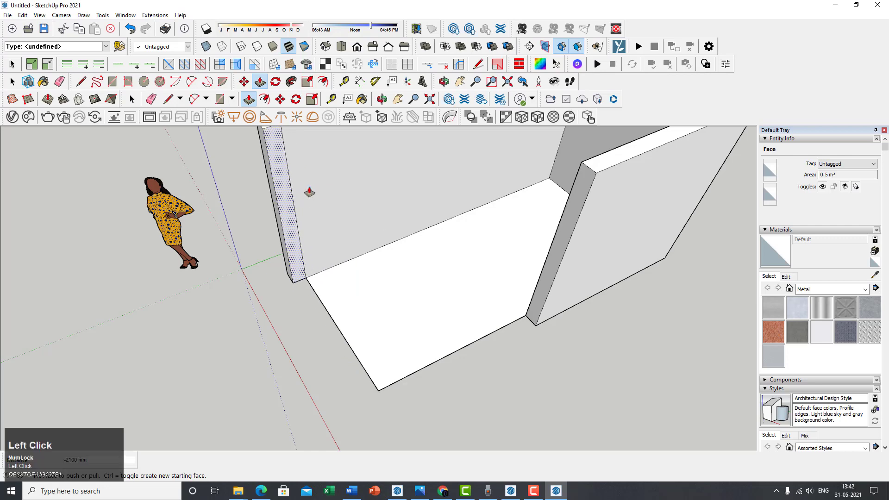
Step: Draw a 600 × 600 mm square on the floor in the inner corner between the long wall and the remaining short wall
{"action": "middle_click_drag", "start_coordinate": [309, 192], "coordinate": [374, 377]}
{"action": "scroll", "coordinate": [416, 342], "scroll_direction": "up", "scroll_amount": 5}
{"action": "scroll", "coordinate": [357, 339], "scroll_direction": "up", "scroll_amount": 3}
{"action": "middle_click_drag", "start_coordinate": [357, 339], "coordinate": [350, 393]}
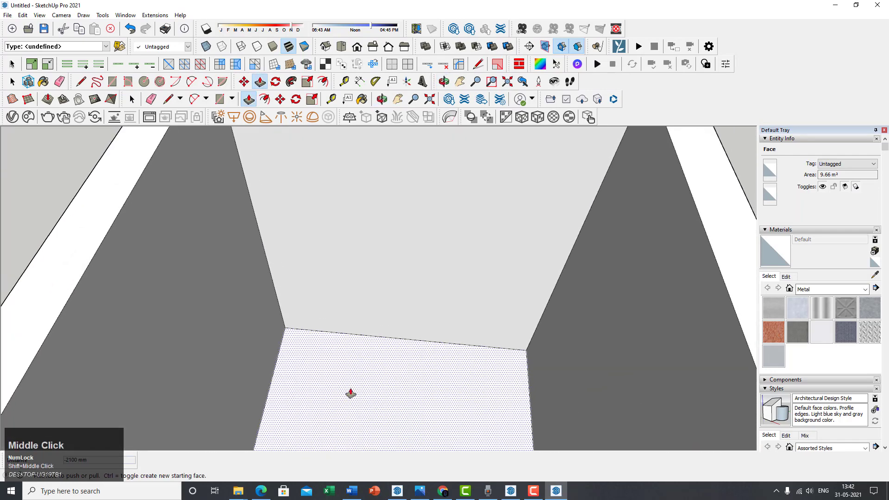
{"action": "middle_click_drag", "start_coordinate": [353, 357], "coordinate": [330, 335]}
{"action": "scroll", "coordinate": [343, 317], "scroll_direction": "up", "scroll_amount": 2}
{"action": "scroll", "coordinate": [347, 317], "scroll_direction": "down", "scroll_amount": 2}
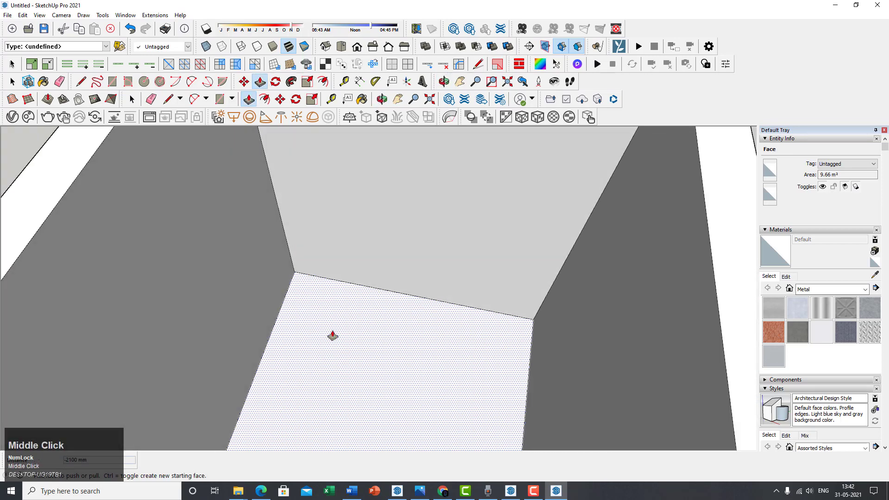
{"action": "key", "text": "r"}
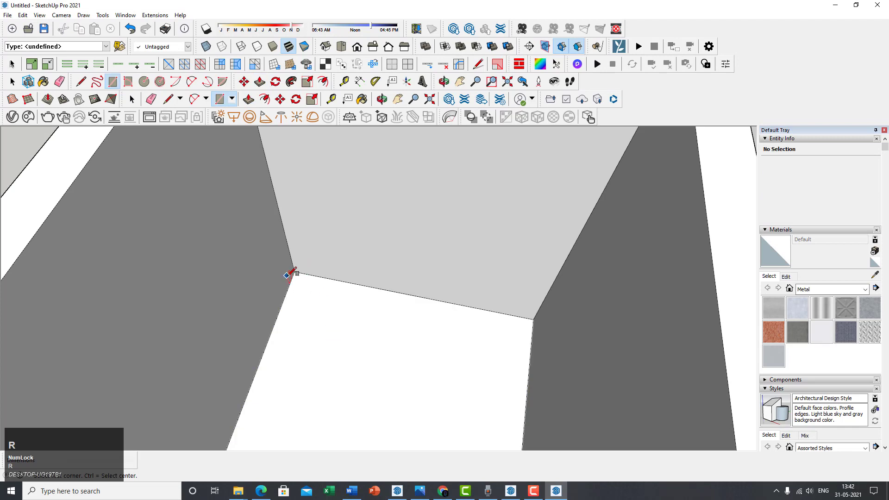
{"action": "left_click", "coordinate": [295, 271]}
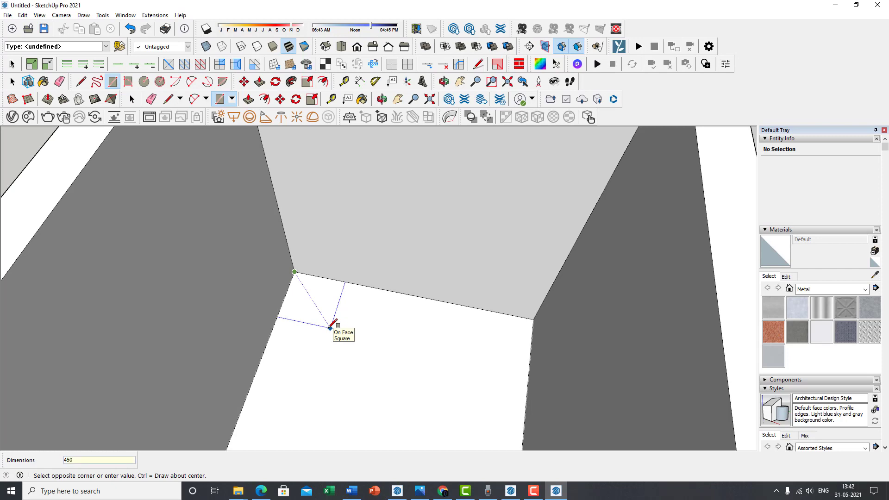
{"action": "type", "text": "450,"}
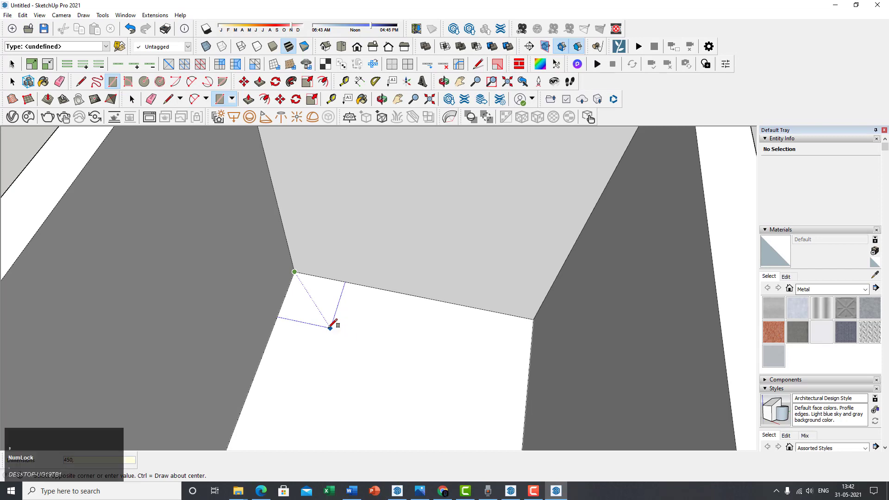
{"action": "key", "text": "BackSpace"}
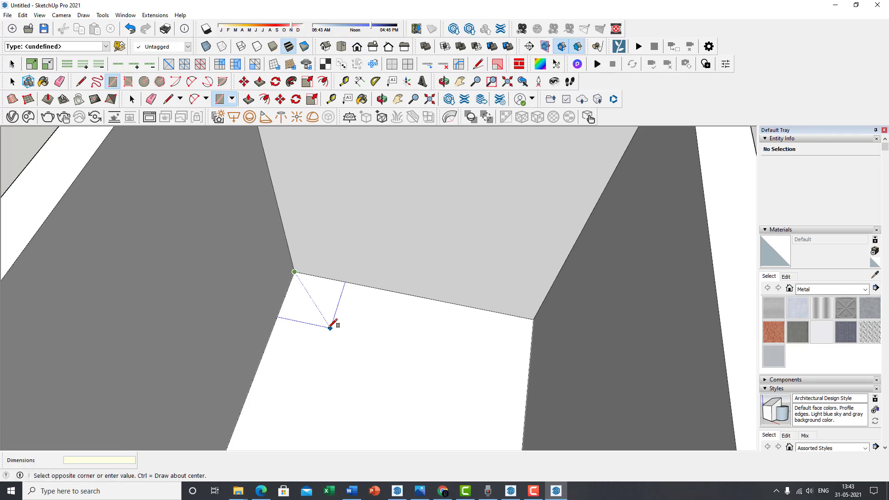
{"action": "type", "text": "600,60"}
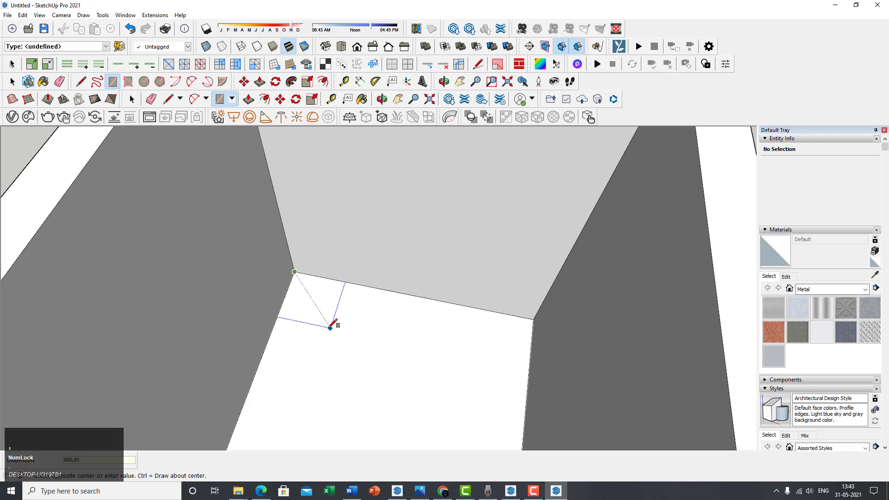
{"action": "key", "text": "Return"}
Step: Measure distances from the floor square's corner on the short wall with the Tape Measure
{"action": "scroll", "coordinate": [318, 306], "scroll_direction": "down", "scroll_amount": 2}
{"action": "middle_click_drag", "start_coordinate": [317, 317], "coordinate": [367, 317]}
{"action": "scroll", "coordinate": [336, 323], "scroll_direction": "up", "scroll_amount": 2}
{"action": "key", "text": "t"}
{"action": "left_click", "coordinate": [357, 290]}
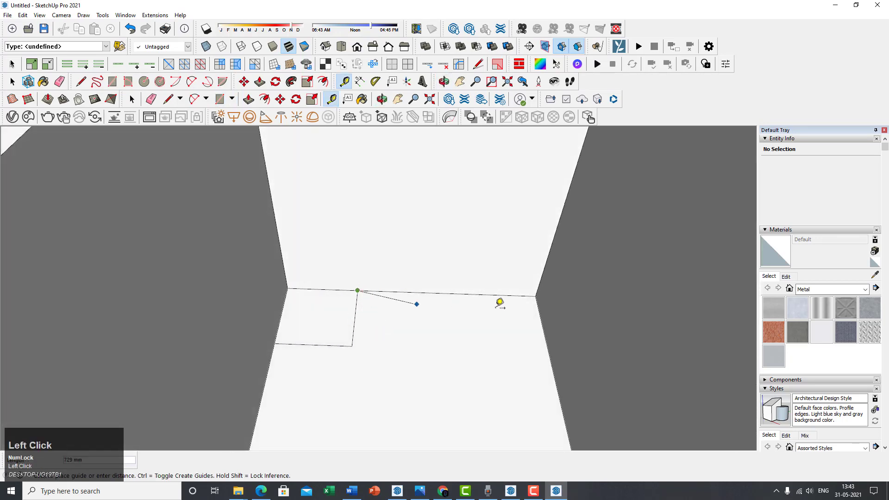
{"action": "left_click", "coordinate": [413, 318]}
{"action": "middle_click_drag", "start_coordinate": [413, 317], "coordinate": [425, 334]}
{"action": "key", "text": "t"}
{"action": "left_click", "coordinate": [357, 290]}
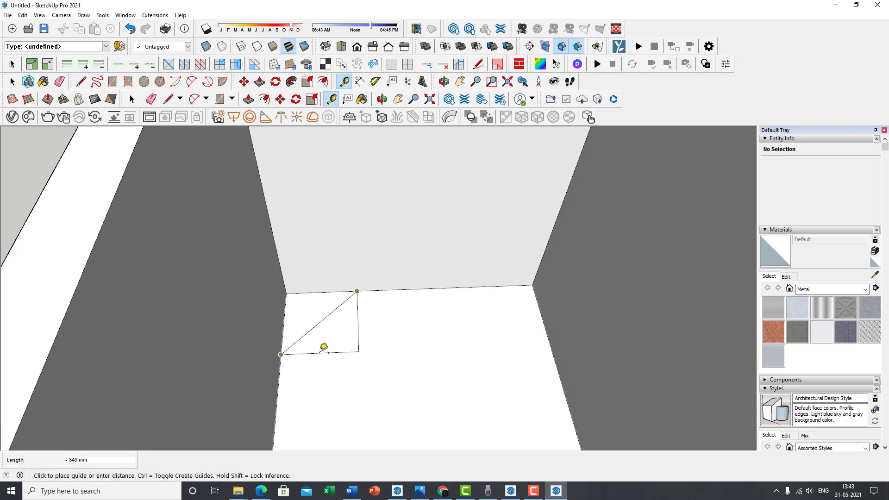
{"action": "middle_click_drag", "start_coordinate": [361, 349], "coordinate": [329, 311]}
{"action": "key", "text": "space"}
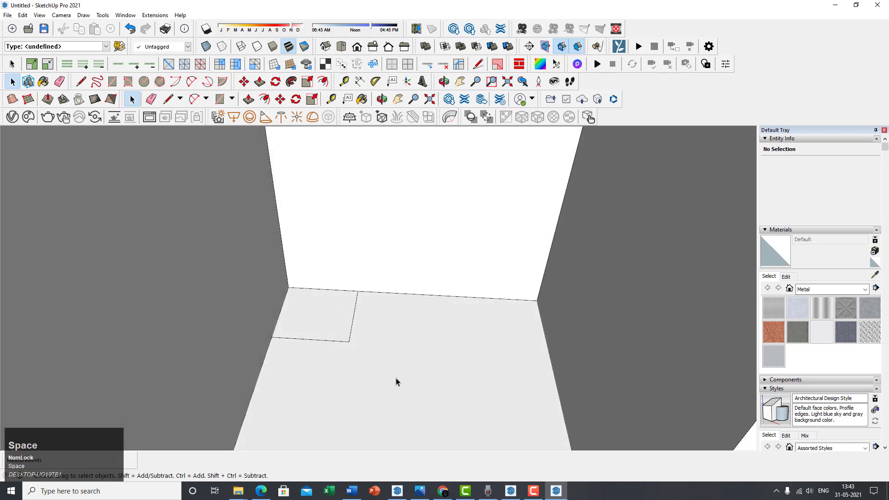
{"action": "scroll", "coordinate": [396, 382], "scroll_direction": "down", "scroll_amount": 3}
{"action": "left_click", "coordinate": [534, 491]}
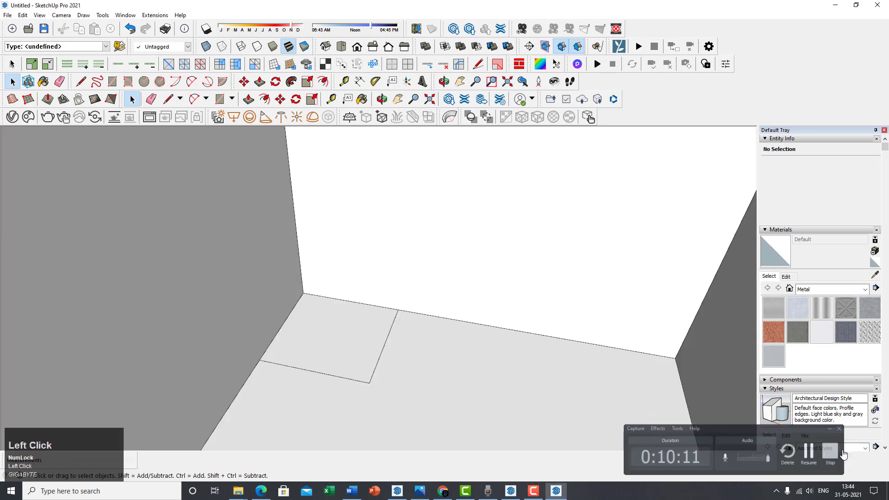
Step: Try pulling the ungrouped corner square up 2500 mm to the top of the walls, and undo it
{"action": "middle_click", "coordinate": [486, 322]}
{"action": "scroll", "coordinate": [368, 385], "scroll_direction": "up", "scroll_amount": 2}
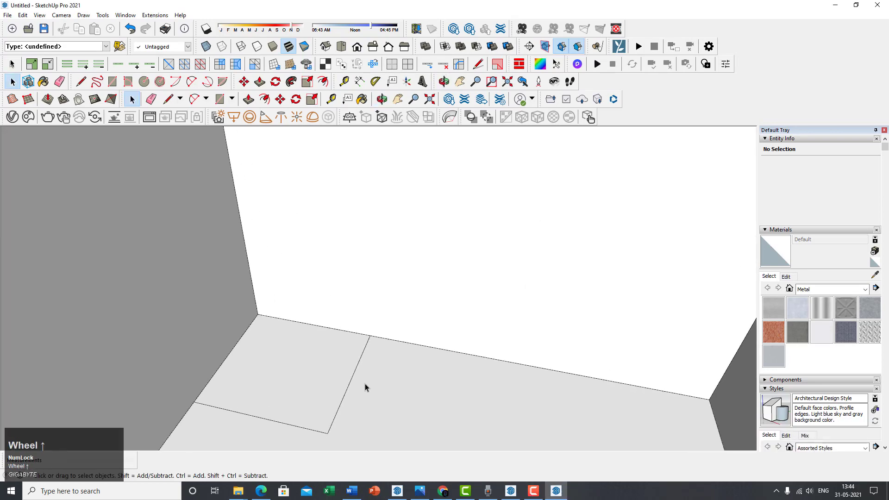
{"action": "key", "text": "p"}
{"action": "left_click", "coordinate": [318, 371]}
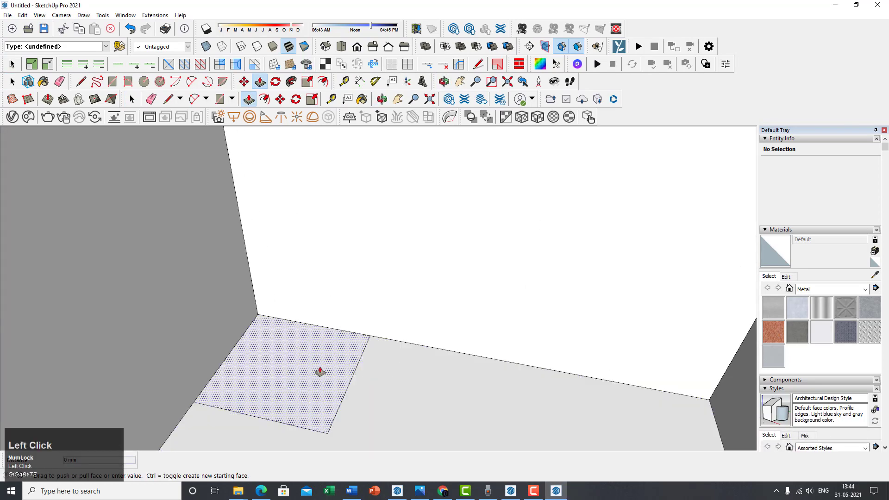
{"action": "scroll", "coordinate": [320, 371], "scroll_direction": "down", "scroll_amount": 2}
{"action": "scroll", "coordinate": [327, 357], "scroll_direction": "down", "scroll_amount": 2}
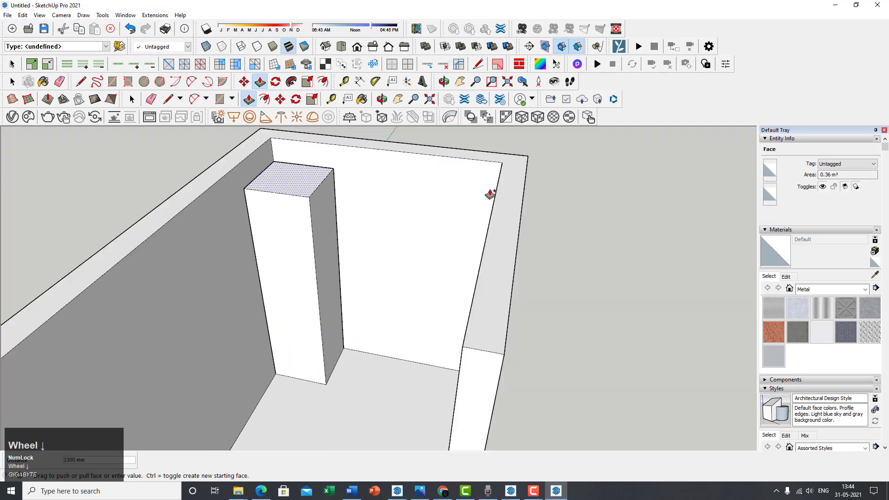
{"action": "left_click", "coordinate": [499, 173]}
{"action": "scroll", "coordinate": [284, 317], "scroll_direction": "up", "scroll_amount": 2}
{"action": "middle_click_drag", "start_coordinate": [283, 317], "coordinate": [302, 332]}
{"action": "scroll", "coordinate": [304, 355], "scroll_direction": "up", "scroll_amount": 2}
{"action": "scroll", "coordinate": [304, 329], "scroll_direction": "down", "scroll_amount": 2}
{"action": "mouse_move", "coordinate": [325, 359]}
{"action": "middle_mouse_down"}
{"action": "mouse_move", "coordinate": [304, 329]}
{"action": "mouse_move", "coordinate": [309, 361]}
{"action": "middle_mouse_up"}
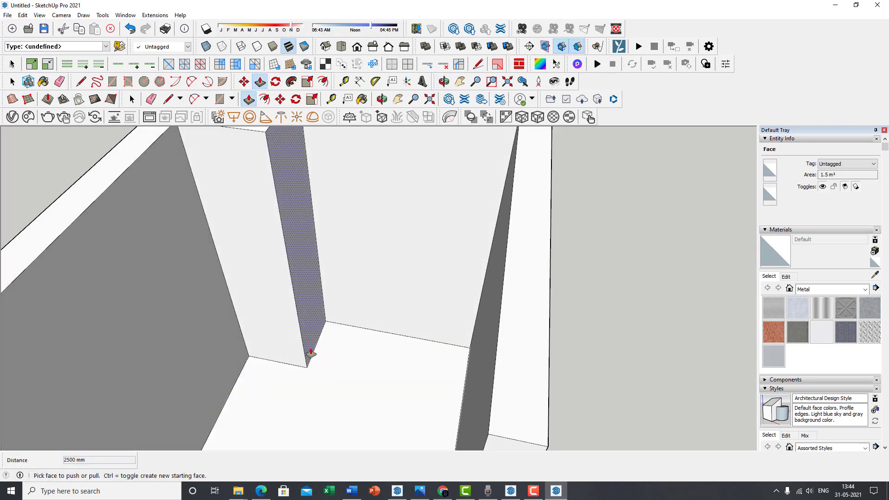
{"action": "key", "text": "ctrl+z"}
Step: Select the corner square's face together with its edges and make them a group
{"action": "scroll", "coordinate": [277, 356], "scroll_direction": "up", "scroll_amount": 3}
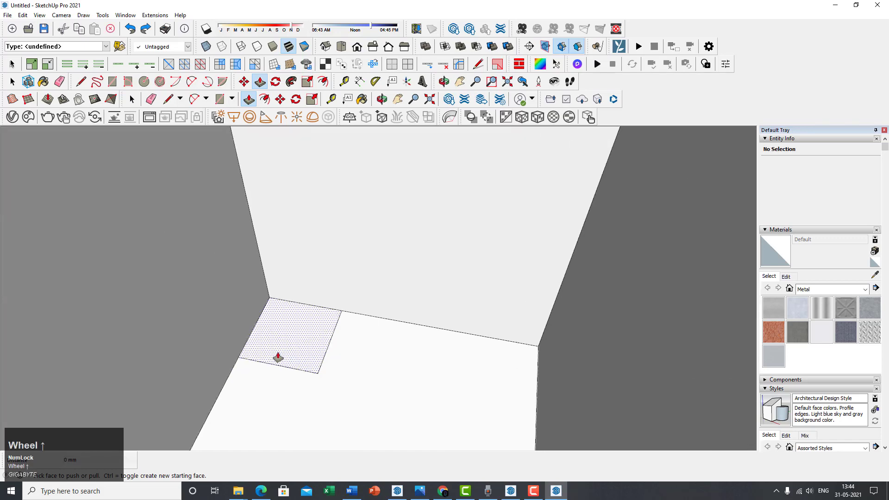
{"action": "middle_click_drag", "start_coordinate": [295, 344], "coordinate": [299, 366], "text": "shift"}
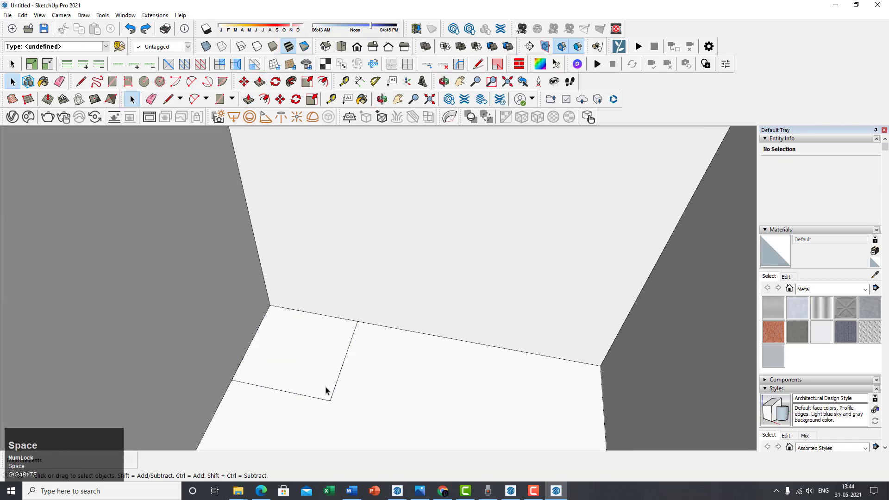
{"action": "double_click", "coordinate": [316, 345]}
{"action": "mouse_move", "coordinate": [358, 398]}
{"action": "middle_mouse_down"}
{"action": "mouse_move", "coordinate": [303, 387]}
{"action": "mouse_move", "coordinate": [341, 396]}
{"action": "mouse_move", "coordinate": [373, 318]}
{"action": "mouse_move", "coordinate": [362, 355]}
{"action": "middle_mouse_up"}
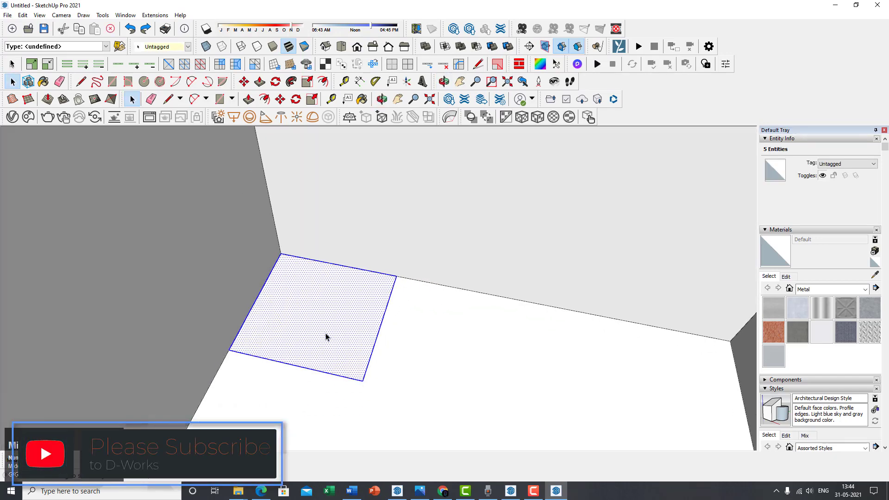
{"action": "mouse_move", "coordinate": [376, 282]}
{"action": "middle_mouse_down"}
{"action": "mouse_move", "coordinate": [421, 268]}
{"action": "mouse_move", "coordinate": [477, 65]}
{"action": "mouse_move", "coordinate": [331, 293]}
{"action": "mouse_move", "coordinate": [214, 398]}
{"action": "mouse_move", "coordinate": [296, 337]}
{"action": "middle_mouse_up"}
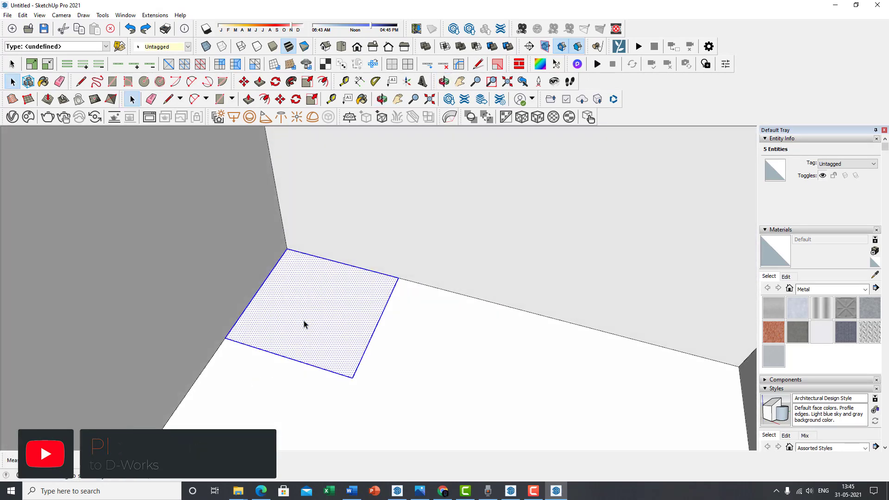
{"action": "right_click", "coordinate": [312, 310]}
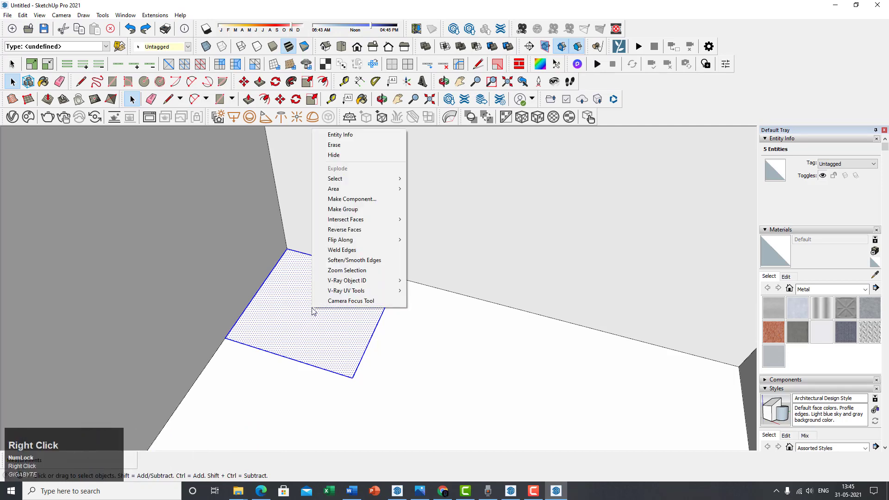
{"action": "left_click", "coordinate": [343, 209]}
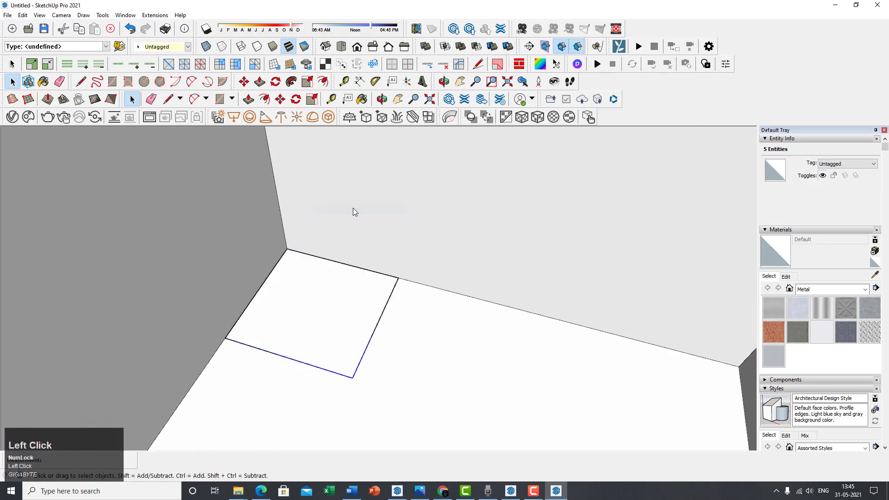
Step: Inside the corner square's group, pull the face up 2500 mm to the top of the walls and leave the group
{"action": "middle_click_drag", "start_coordinate": [300, 328], "coordinate": [347, 287]}
{"action": "left_click", "coordinate": [355, 364]}
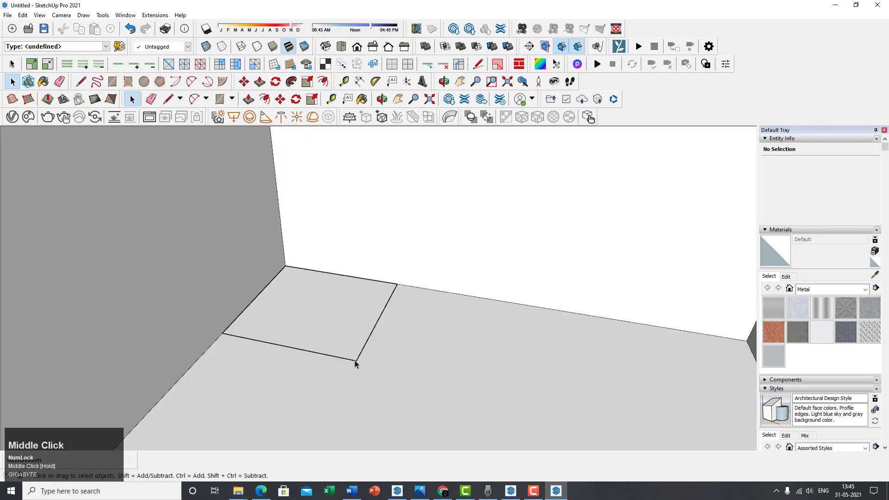
{"action": "double_click", "coordinate": [347, 331]}
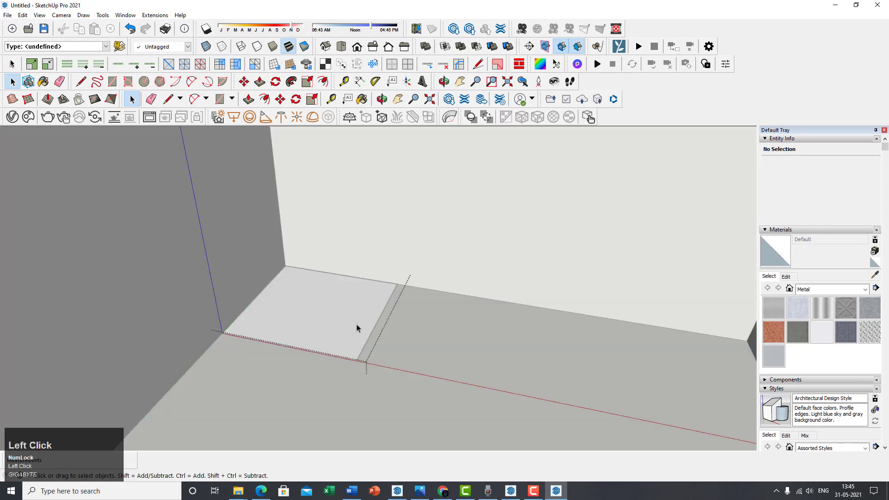
{"action": "middle_click_drag", "start_coordinate": [356, 327], "coordinate": [359, 317]}
{"action": "scroll", "coordinate": [360, 337], "scroll_direction": "down", "scroll_amount": 3}
{"action": "middle_click_drag", "start_coordinate": [359, 359], "coordinate": [488, 170]}
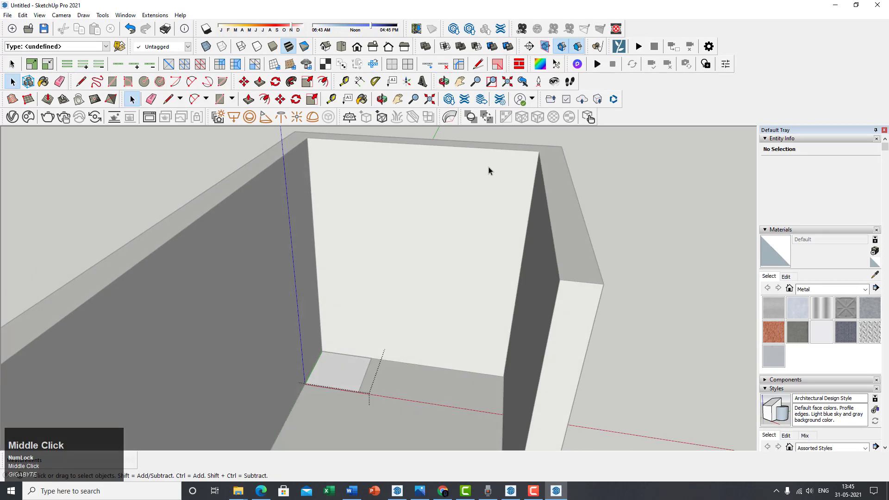
{"action": "middle_click_drag", "start_coordinate": [311, 307], "coordinate": [307, 364]}
{"action": "scroll", "coordinate": [308, 366], "scroll_direction": "up", "scroll_amount": 5}
{"action": "middle_click_drag", "start_coordinate": [437, 344], "coordinate": [401, 307], "text": "shift"}
{"action": "scroll", "coordinate": [391, 344], "scroll_direction": "down", "scroll_amount": 1}
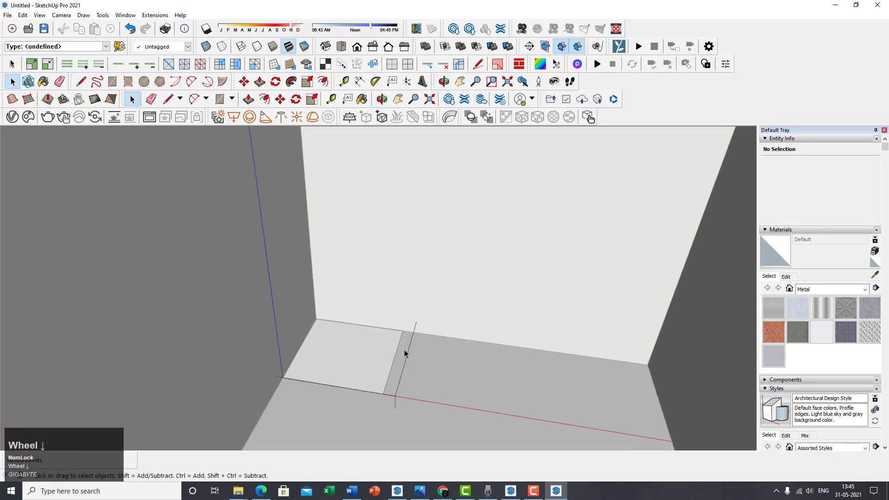
{"action": "mouse_move", "coordinate": [405, 352]}
{"action": "middle_mouse_down"}
{"action": "mouse_move", "coordinate": [396, 368]}
{"action": "mouse_move", "coordinate": [390, 359]}
{"action": "middle_mouse_up"}
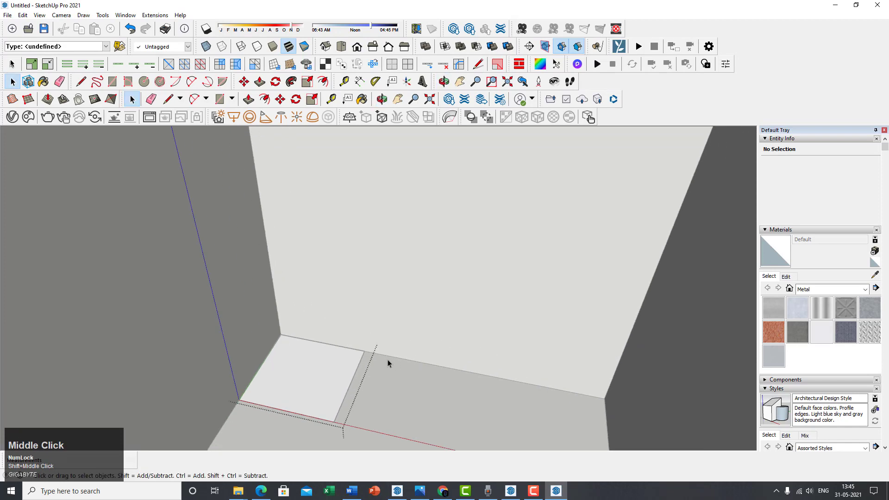
{"action": "key", "text": "p"}
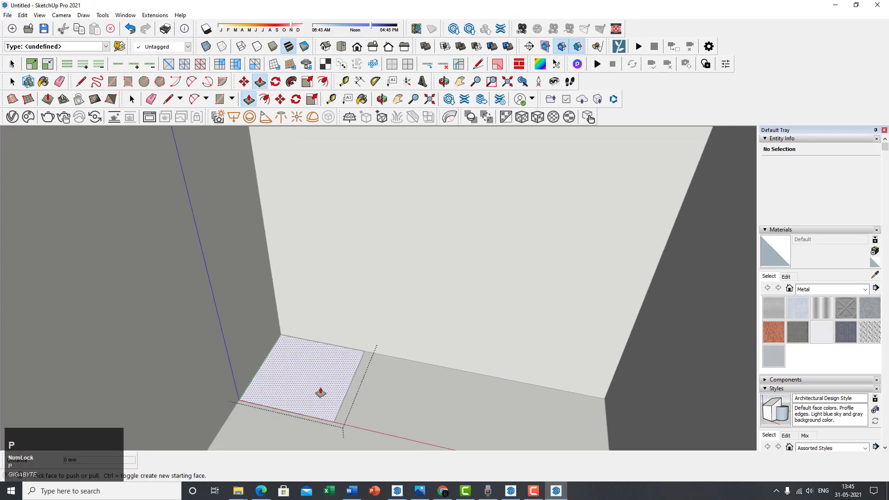
{"action": "left_click", "coordinate": [321, 392], "text": "ctrl"}
{"action": "scroll", "coordinate": [321, 368], "scroll_direction": "down", "scroll_amount": 2}
{"action": "middle_click_drag", "start_coordinate": [342, 321], "coordinate": [349, 401], "text": "shift"}
{"action": "scroll", "coordinate": [347, 393], "scroll_direction": "down", "scroll_amount": 2}
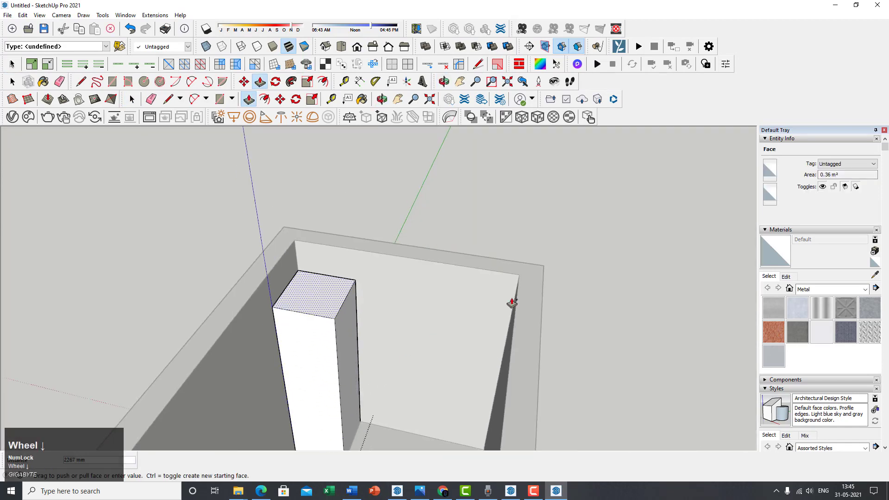
{"action": "left_click", "coordinate": [520, 280]}
{"action": "middle_click_drag", "start_coordinate": [391, 283], "coordinate": [431, 256]}
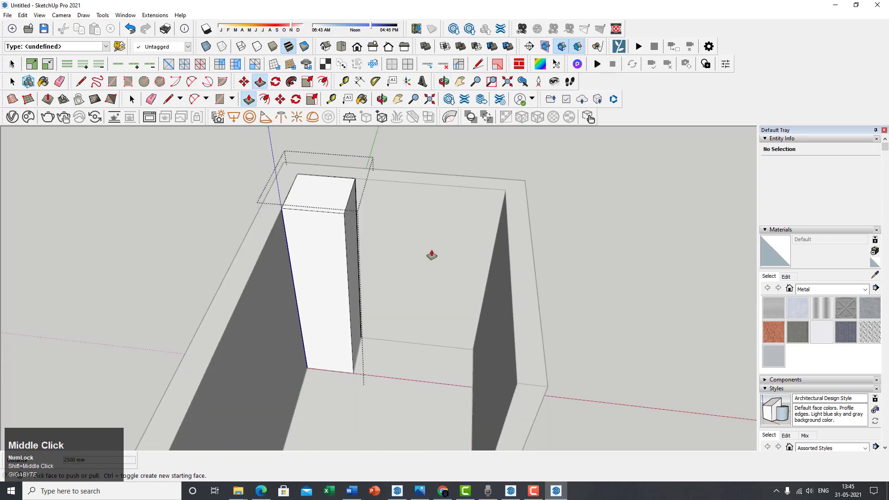
{"action": "key", "text": "space"}
Step: Draw a 600 × 600 mm rectangle on the floor against the back wall, starting at the tall corner block's rear corner
{"action": "scroll", "coordinate": [431, 255], "scroll_direction": "up", "scroll_amount": 3}
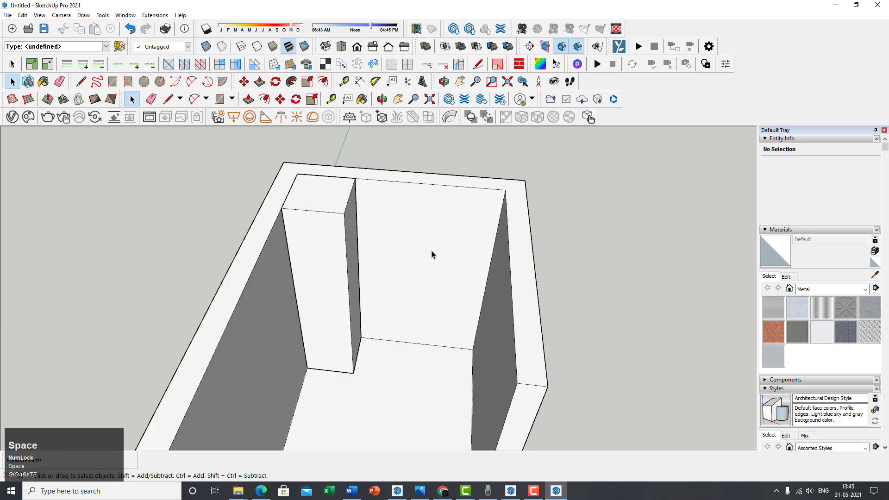
{"action": "middle_click_drag", "start_coordinate": [410, 286], "coordinate": [367, 331]}
{"action": "scroll", "coordinate": [315, 390], "scroll_direction": "down", "scroll_amount": 3}
{"action": "scroll", "coordinate": [332, 387], "scroll_direction": "up", "scroll_amount": 4}
{"action": "scroll", "coordinate": [352, 389], "scroll_direction": "down", "scroll_amount": 2}
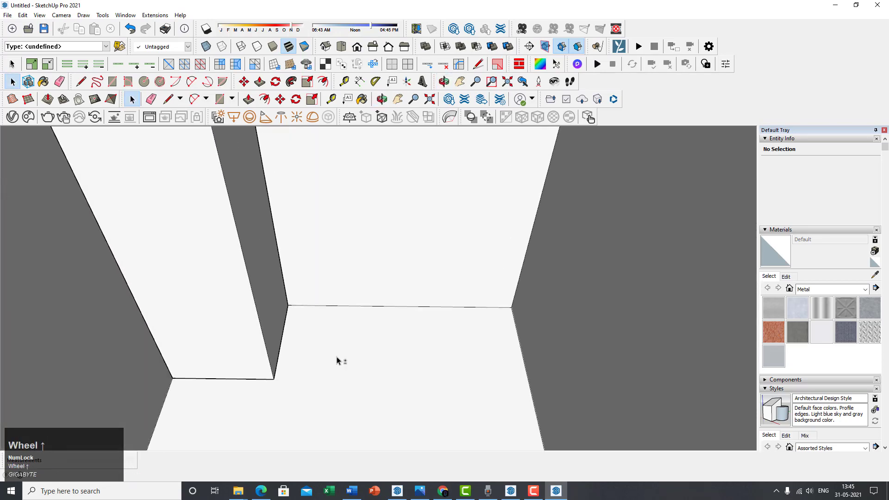
{"action": "middle_click_drag", "start_coordinate": [338, 359], "coordinate": [315, 344]}
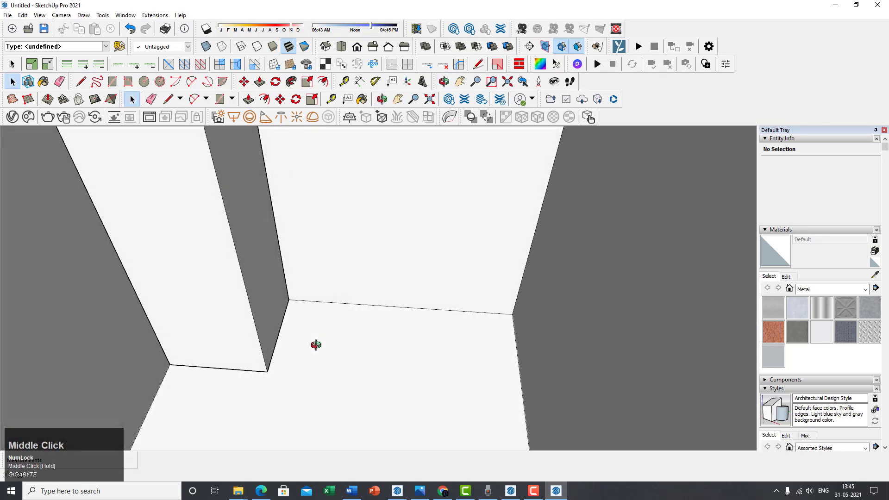
{"action": "key", "text": "r"}
{"action": "left_click", "coordinate": [289, 299]}
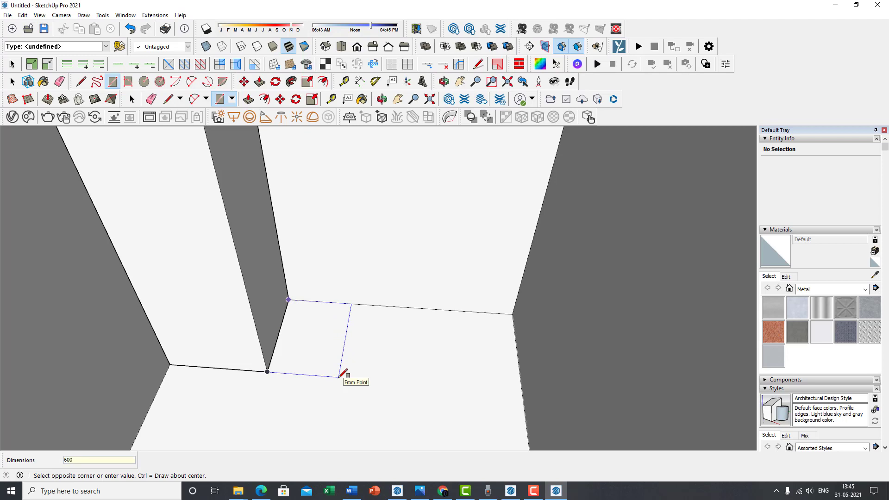
{"action": "type", "text": ",600"}
{"action": "key", "text": "Return"}
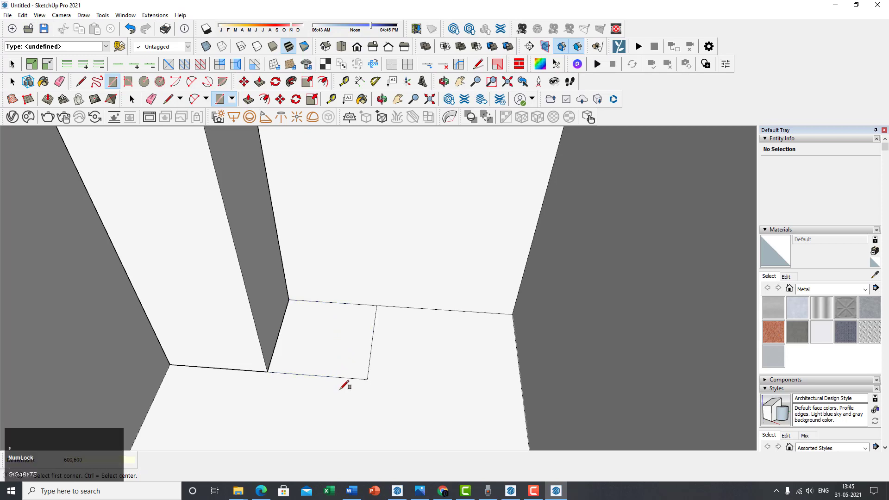
Step: Draw a 600 × 400 mm rectangle on the floor along the back wall, adjoining the 600 mm square
{"action": "mouse_move", "coordinate": [359, 326]}
{"action": "middle_mouse_down"}
{"action": "mouse_move", "coordinate": [387, 364]}
{"action": "mouse_move", "coordinate": [354, 336]}
{"action": "mouse_move", "coordinate": [348, 314]}
{"action": "middle_mouse_up"}
{"action": "middle_click_drag", "start_coordinate": [365, 352], "coordinate": [375, 278]}
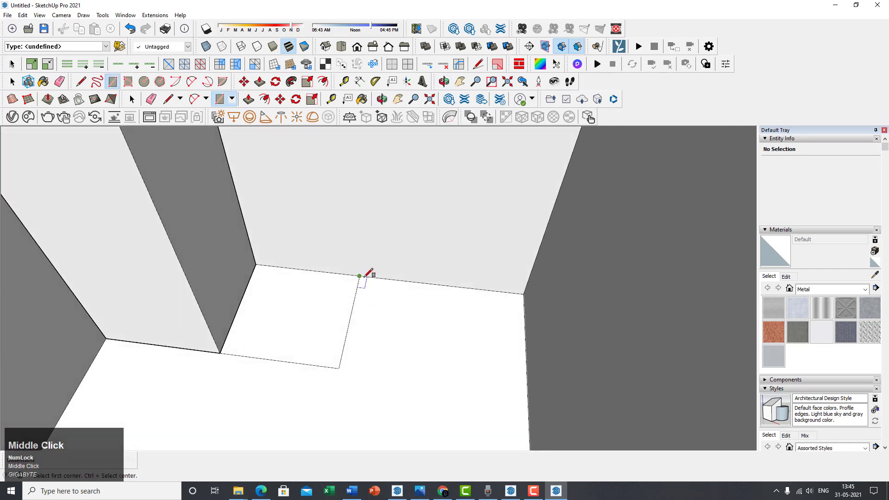
{"action": "left_click", "coordinate": [359, 276]}
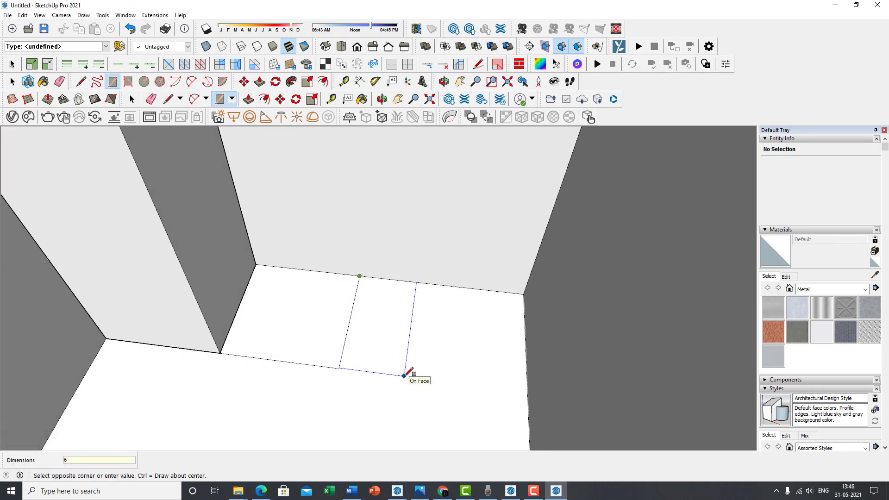
{"action": "type", "text": "600,"}
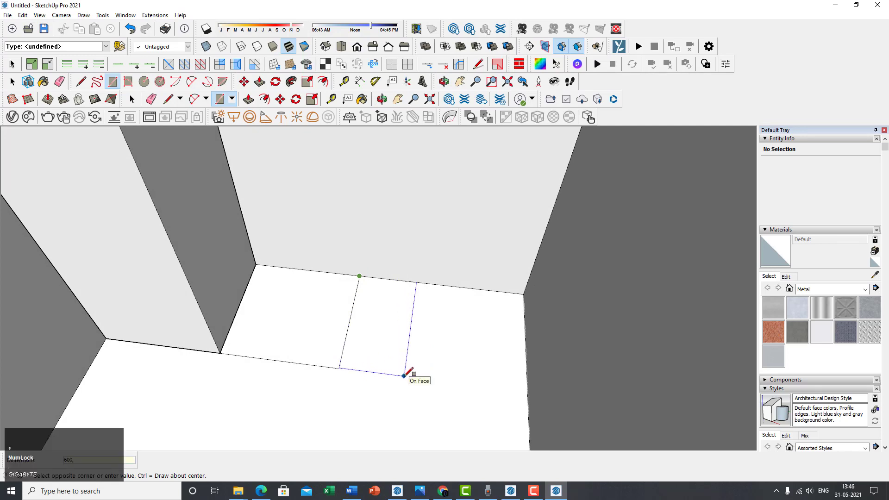
{"action": "type", "text": "400"}
{"action": "key", "text": "Return"}
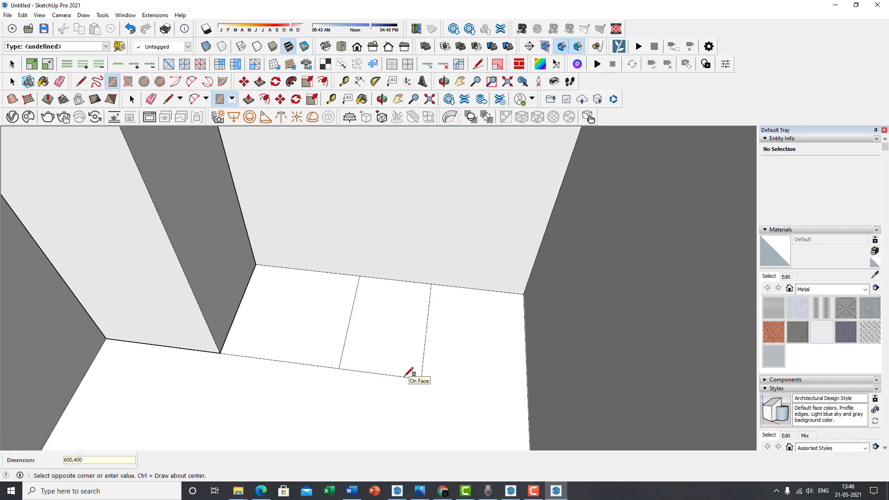
Step: Switch to the reference photo in Photos, examine the base cabinet divisions along the sink wall, and return to the SketchUp model
{"action": "left_click", "coordinate": [420, 491]}
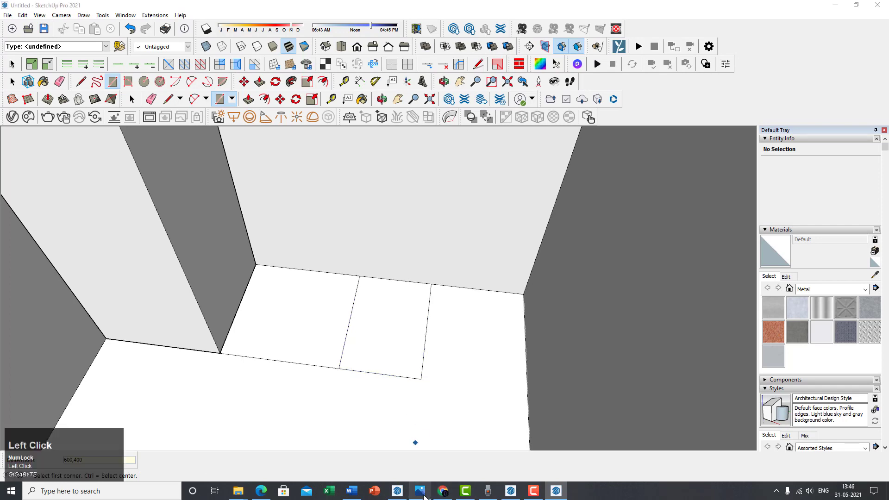
{"action": "scroll", "coordinate": [412, 343], "scroll_direction": "up", "scroll_amount": 2}
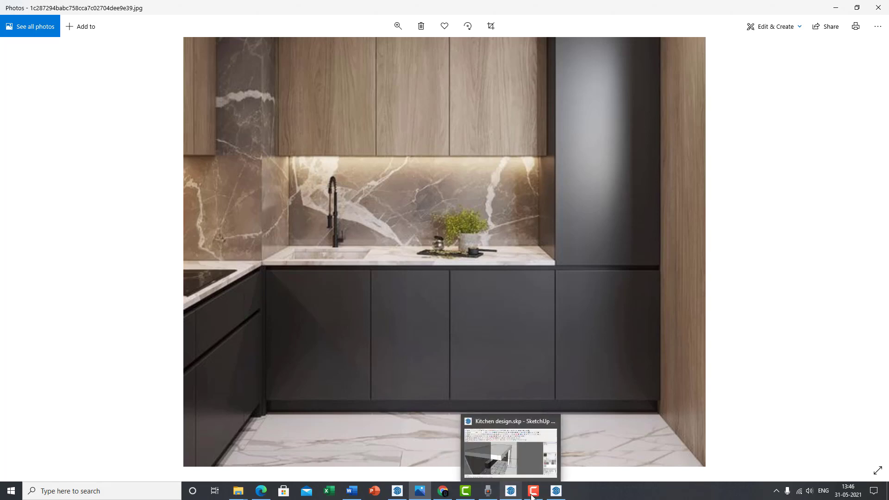
{"action": "left_click", "coordinate": [556, 492]}
{"action": "scroll", "coordinate": [537, 381], "scroll_direction": "down", "scroll_amount": 2}
{"action": "mouse_move", "coordinate": [536, 373]}
{"action": "middle_mouse_down"}
{"action": "mouse_move", "coordinate": [433, 378]}
{"action": "mouse_move", "coordinate": [458, 388]}
{"action": "middle_mouse_up"}
{"action": "scroll", "coordinate": [433, 380], "scroll_direction": "up", "scroll_amount": 2}
{"action": "middle_click_drag", "start_coordinate": [437, 371], "coordinate": [442, 375], "text": "shift"}
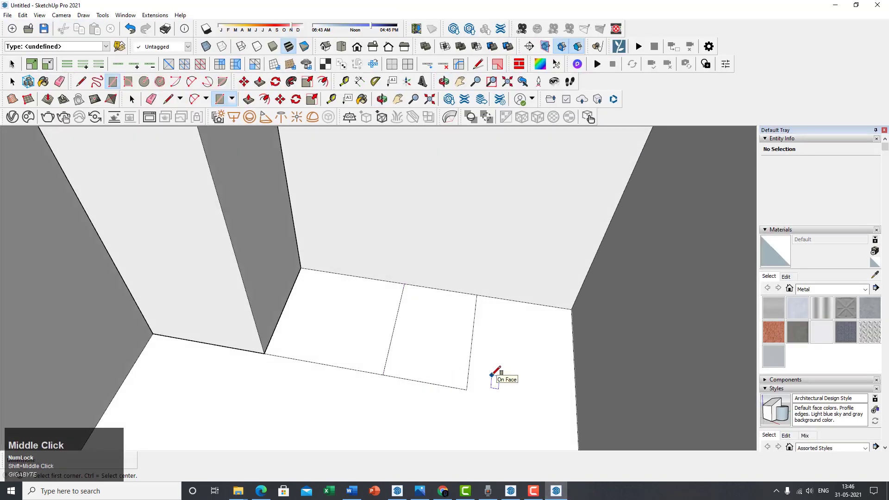
{"action": "middle_click_drag", "start_coordinate": [498, 368], "coordinate": [501, 374]}
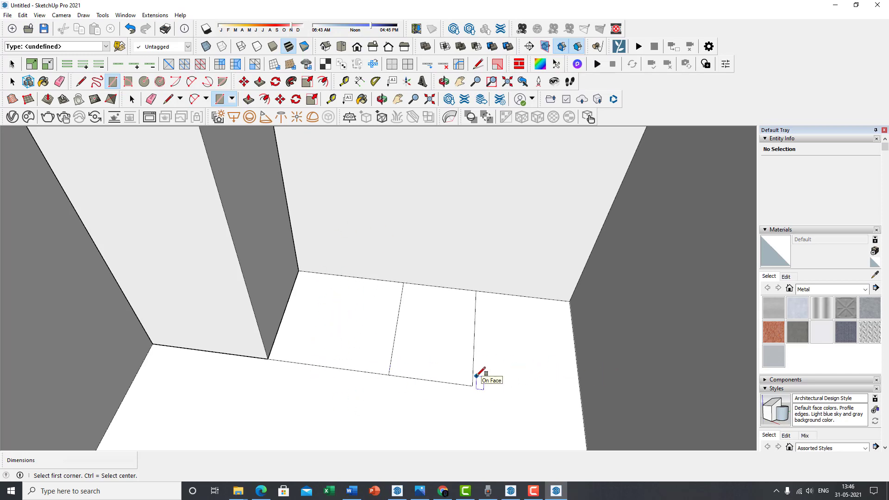
{"action": "left_click", "coordinate": [556, 490]}
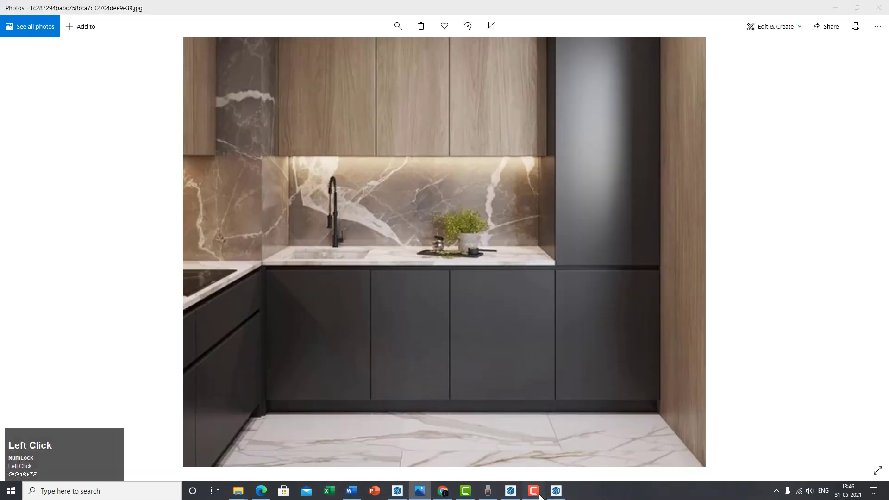
{"action": "left_click", "coordinate": [533, 491]}
{"action": "left_click", "coordinate": [845, 449]}
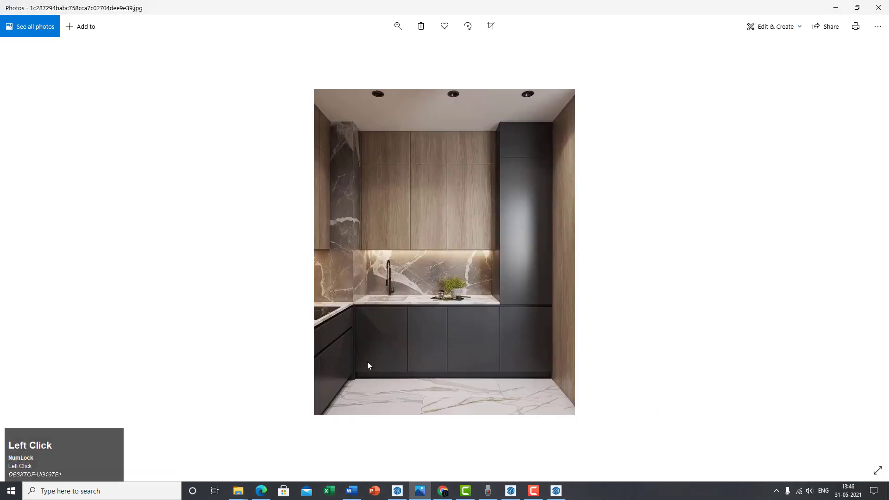
{"action": "scroll", "coordinate": [377, 363], "scroll_direction": "up", "scroll_amount": 2}
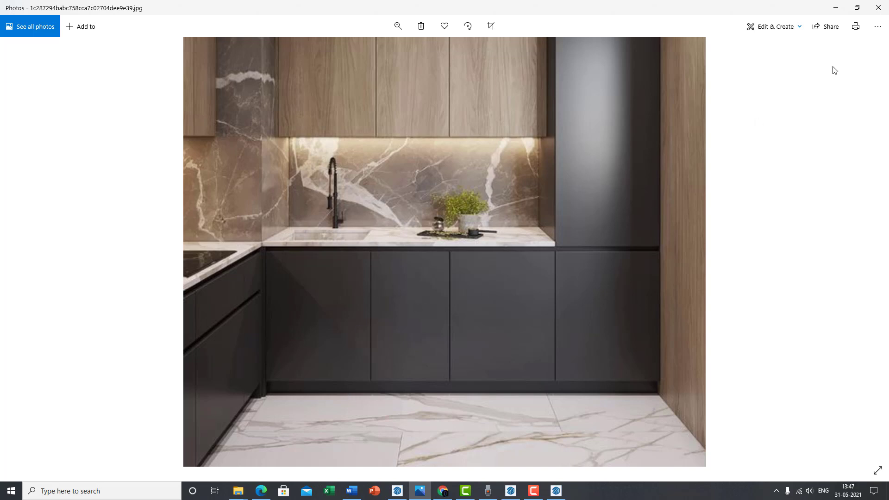
{"action": "left_click", "coordinate": [835, 8]}
Step: Pull the 600 mm floor square beside the tall corner block up 100 mm for the plinth
{"action": "middle_click_drag", "start_coordinate": [324, 332], "coordinate": [331, 331]}
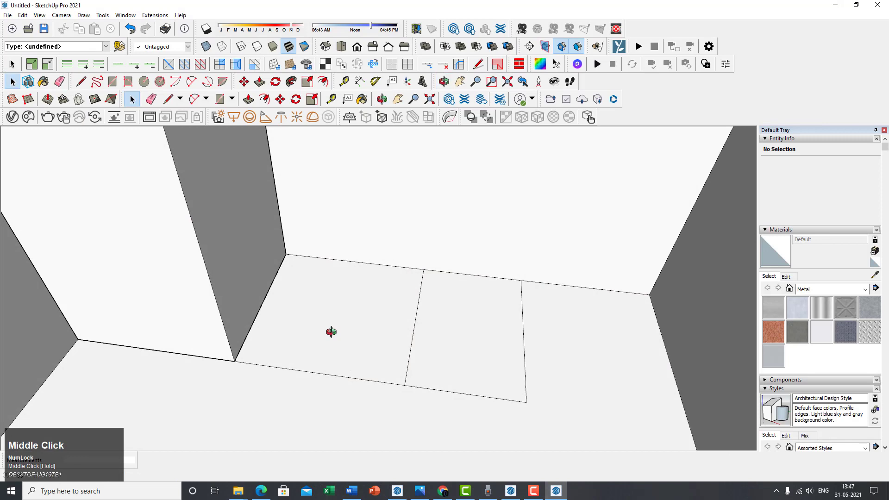
{"action": "key", "text": "p"}
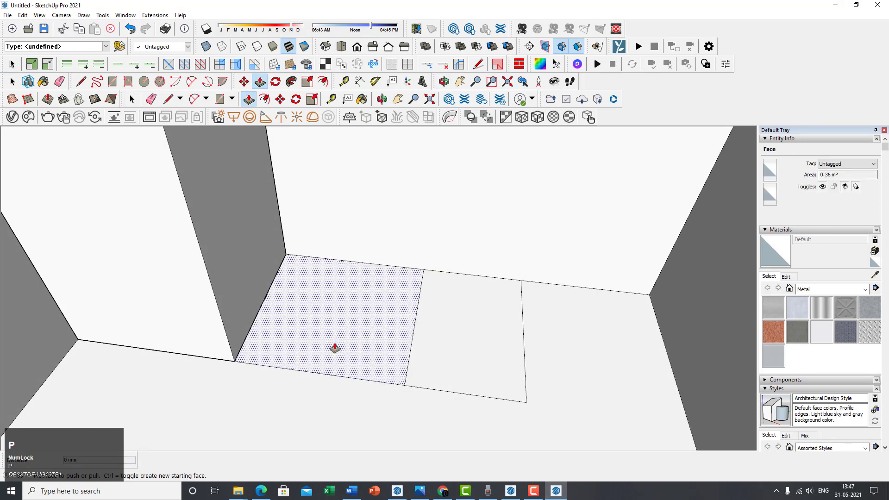
{"action": "left_click", "coordinate": [335, 347]}
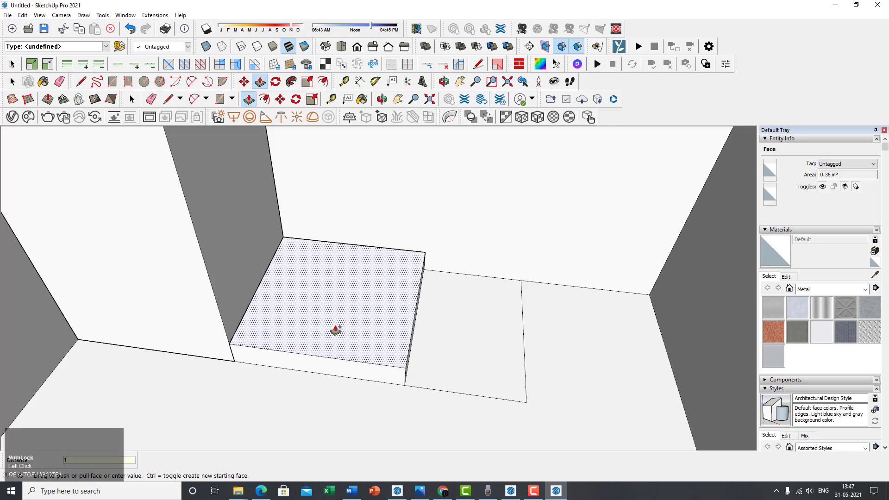
{"action": "type", "text": "100"}
{"action": "key", "text": "Return"}
{"action": "middle_click_drag", "start_coordinate": [331, 363], "coordinate": [327, 323]}
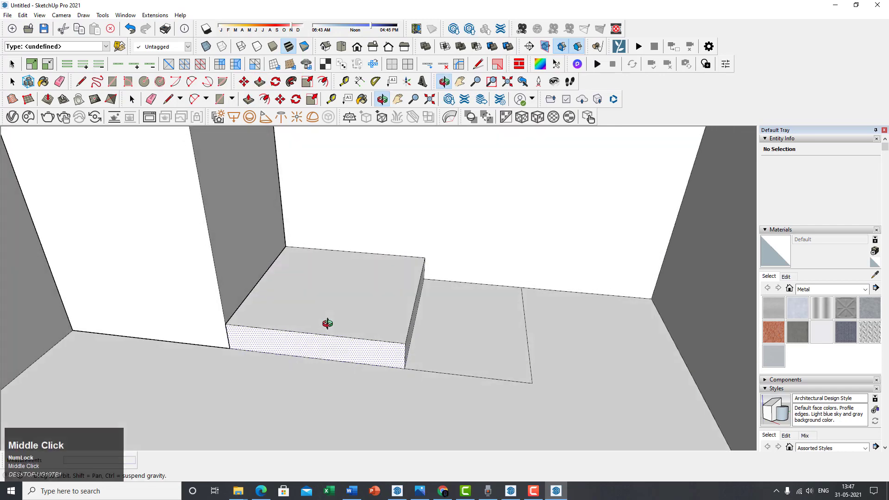
Step: Check the base cabinets in the reference photo, try pulling a new 600 mm section up from the plinth's top, and undo it
{"action": "left_click", "coordinate": [419, 491]}
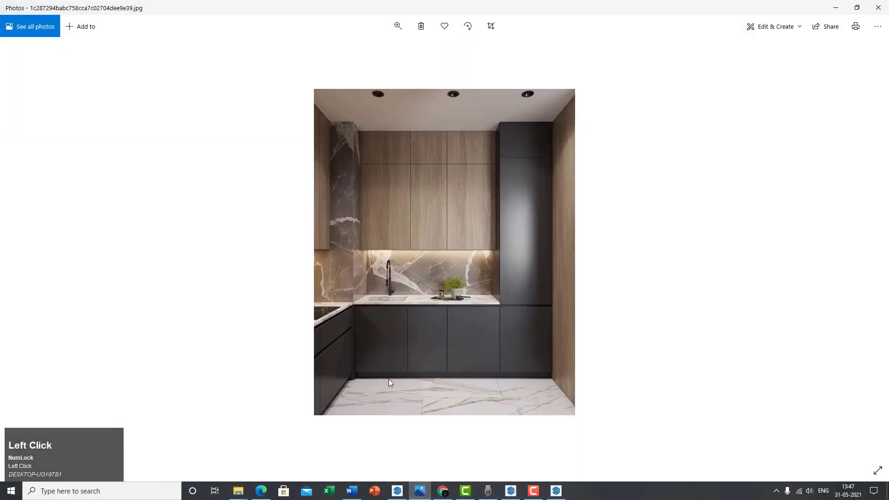
{"action": "left_click", "coordinate": [421, 489]}
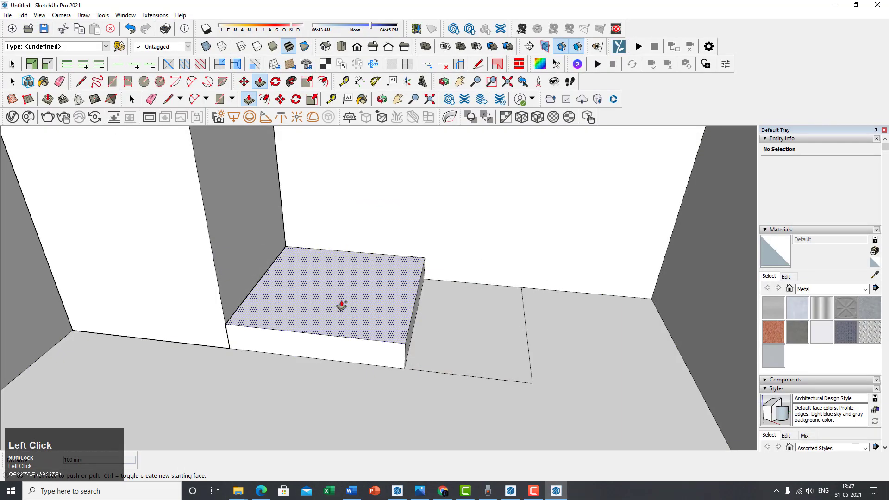
{"action": "left_click", "coordinate": [342, 305]}
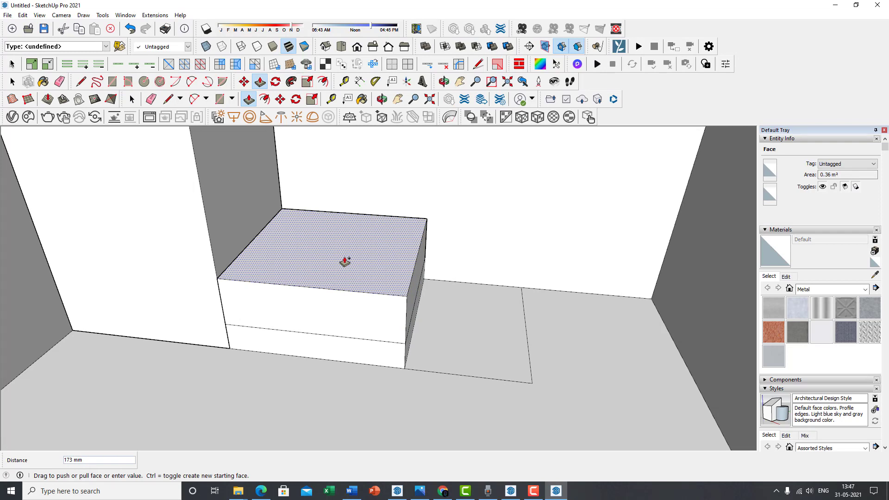
{"action": "key", "text": "Return"}
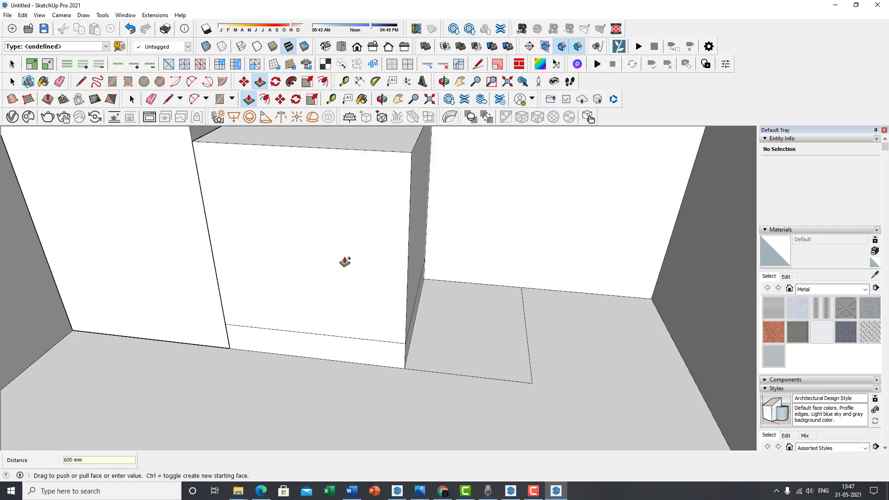
{"action": "scroll", "coordinate": [356, 232], "scroll_direction": "down", "scroll_amount": 2}
{"action": "middle_click_drag", "start_coordinate": [357, 232], "coordinate": [374, 327]}
{"action": "key", "text": "ctrl+z"}
Step: Pull a new 700 mm cabinet section up from the plinth's top and add a separate 50 mm section above it
{"action": "left_click", "coordinate": [334, 385]}
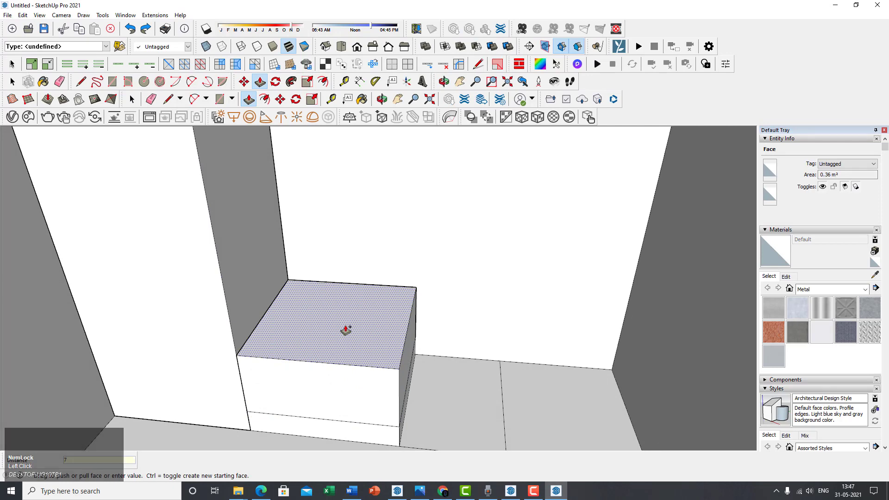
{"action": "key", "text": "Return"}
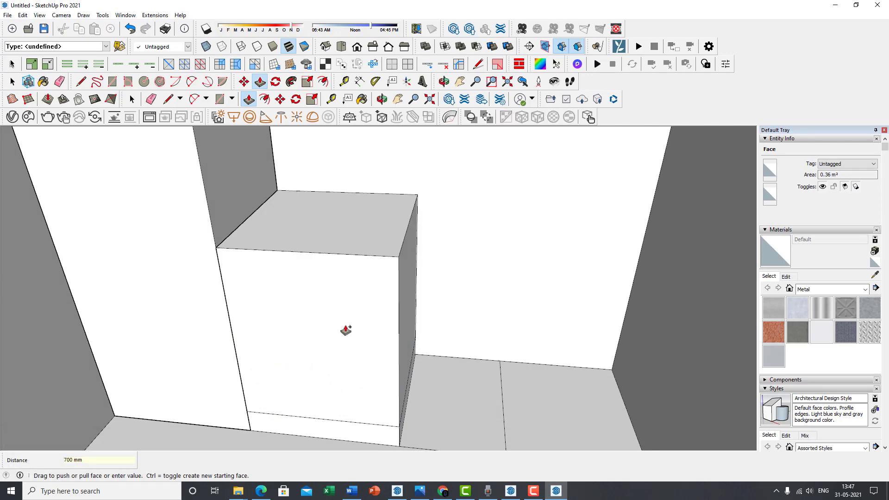
{"action": "middle_click_drag", "start_coordinate": [339, 365], "coordinate": [321, 241]}
{"action": "left_click", "coordinate": [324, 239]}
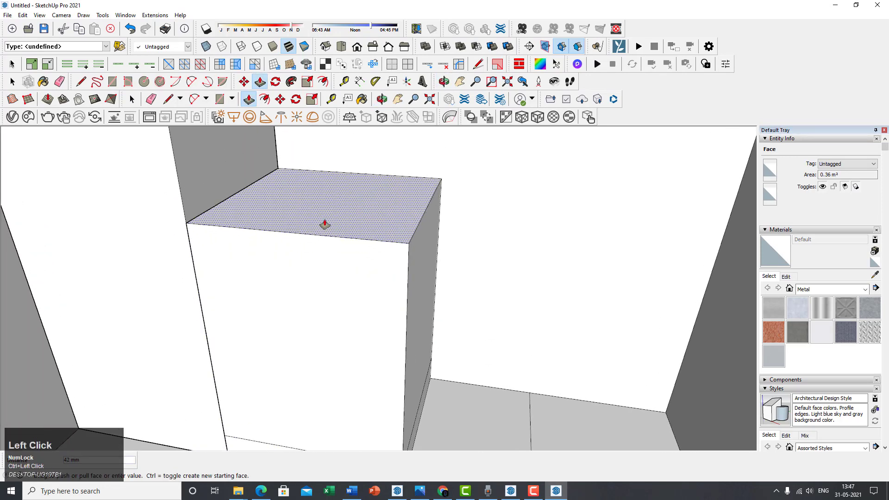
{"action": "key", "text": "ctrl"}
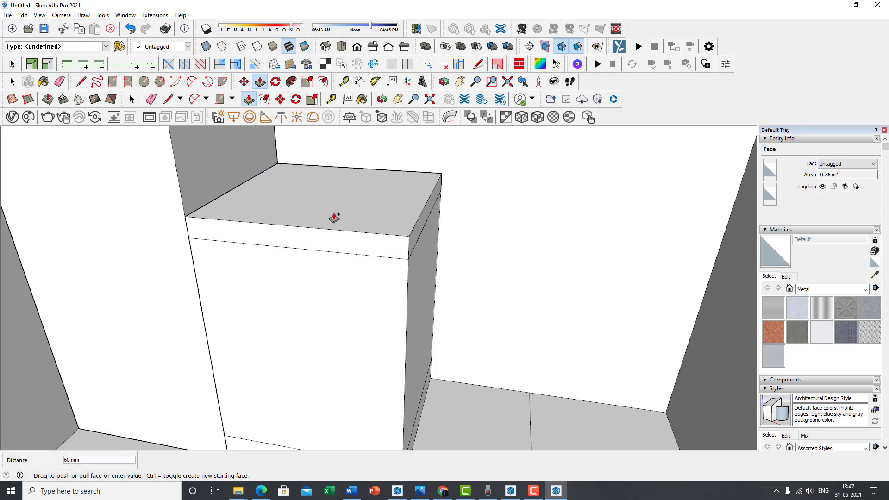
{"action": "type", "text": "50"}
{"action": "key", "text": "Return"}
Step: Pull the cabinet's top face up another 40 mm as a separate section for the countertop
{"action": "scroll", "coordinate": [334, 217], "scroll_direction": "up", "scroll_amount": 1}
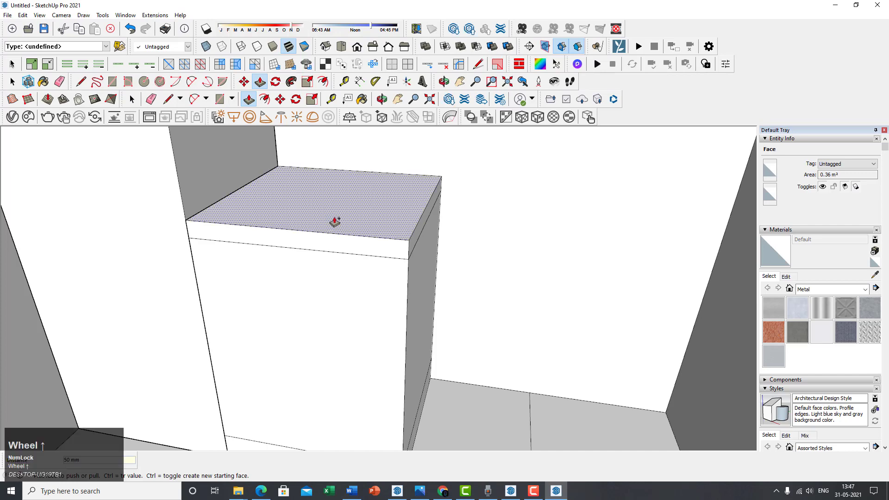
{"action": "middle_click_drag", "start_coordinate": [335, 218], "coordinate": [330, 238]}
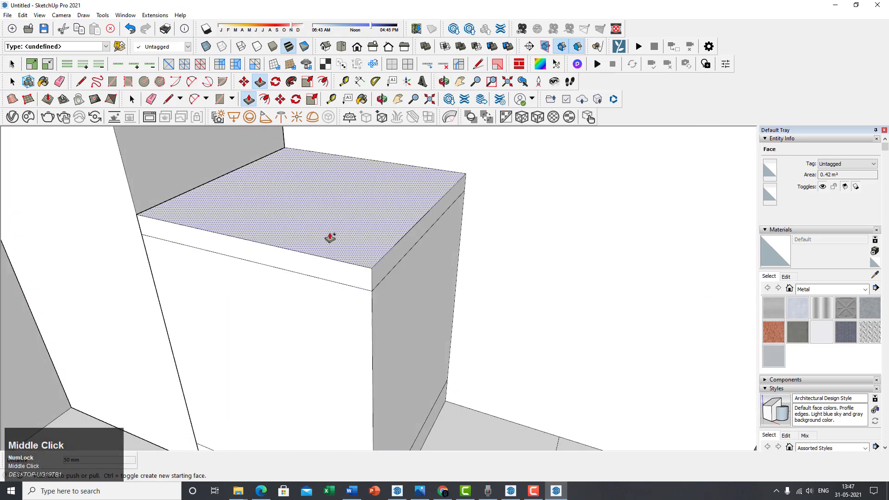
{"action": "left_click", "coordinate": [330, 238]}
{"action": "key", "text": "ctrl"}
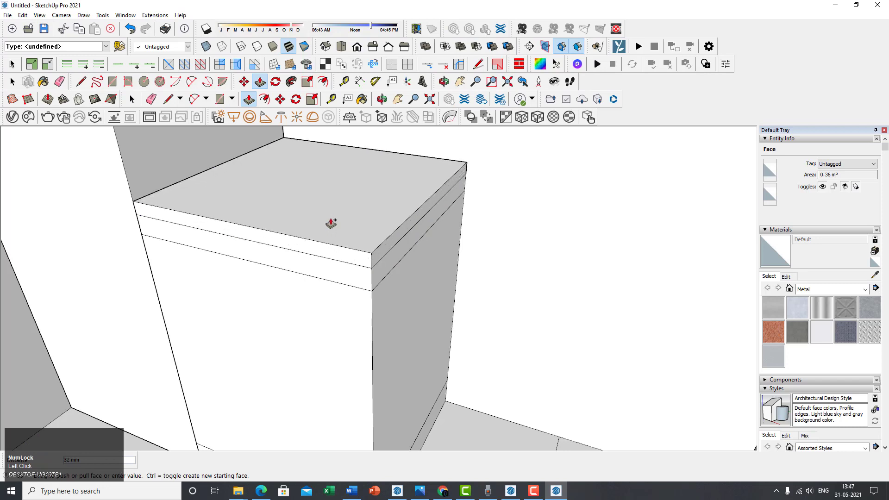
{"action": "type", "text": "40"}
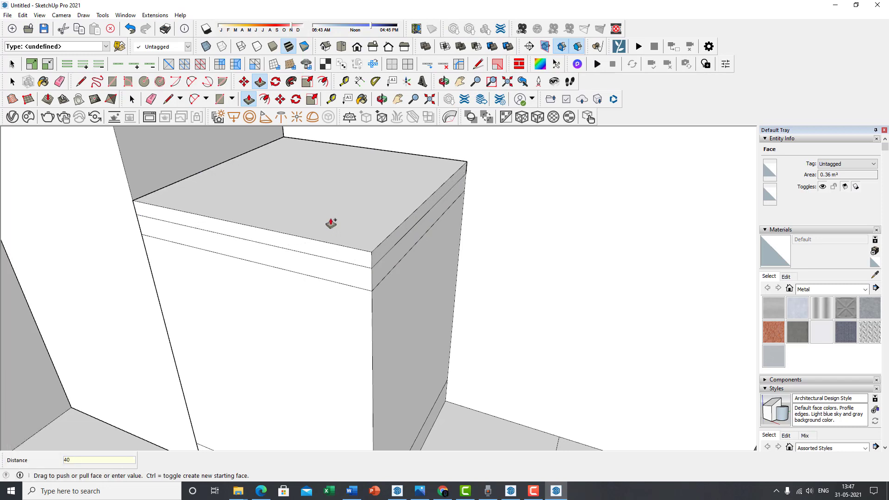
{"action": "key", "text": "Return"}
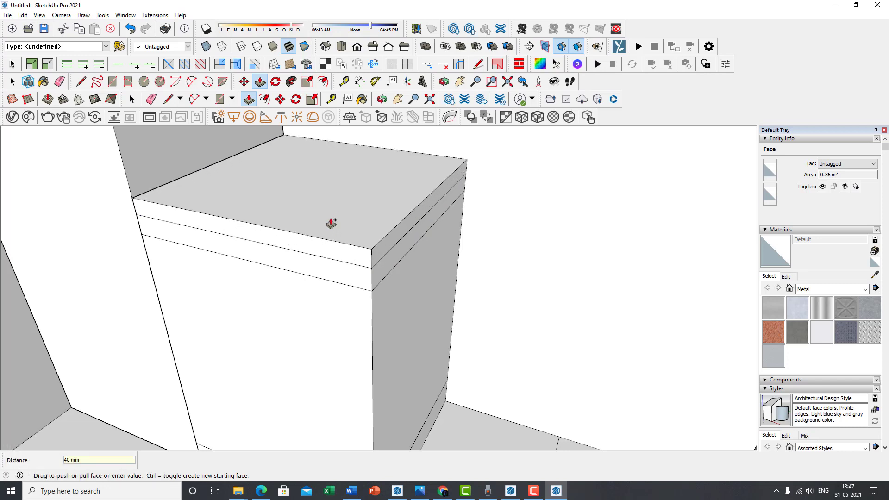
{"action": "scroll", "coordinate": [328, 278], "scroll_direction": "down", "scroll_amount": 6}
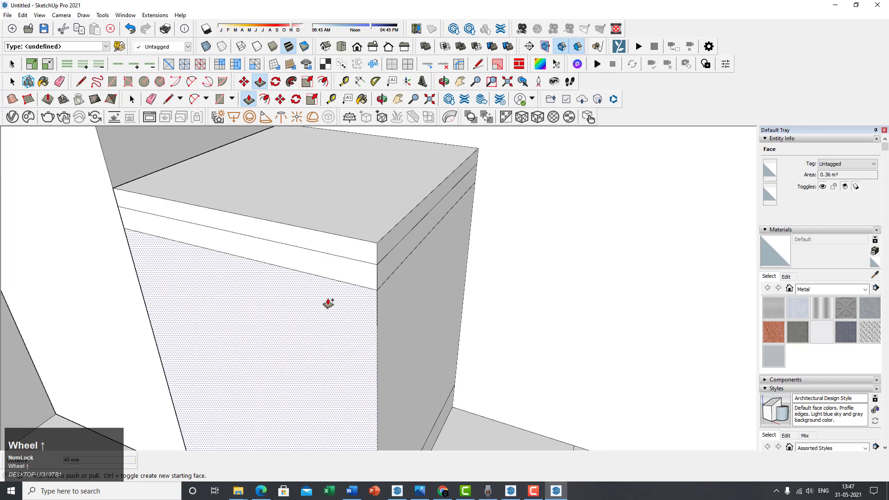
{"action": "middle_click_drag", "start_coordinate": [417, 242], "coordinate": [407, 279]}
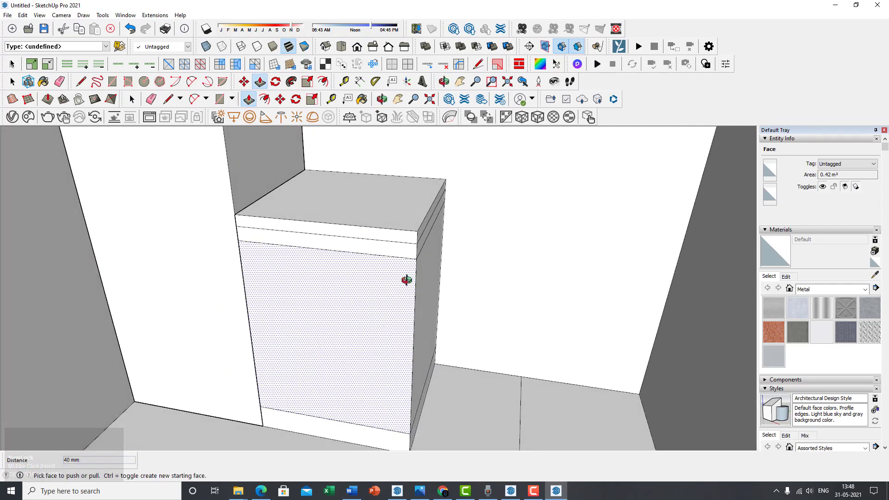
{"action": "scroll", "coordinate": [379, 417], "scroll_direction": "up", "scroll_amount": 2}
{"action": "middle_click_drag", "start_coordinate": [365, 355], "coordinate": [366, 335]}
{"action": "mouse_move", "coordinate": [366, 336]}
{"action": "middle_mouse_down", "text": "shift"}
{"action": "mouse_move", "coordinate": [372, 354]}
{"action": "mouse_move", "coordinate": [361, 345]}
{"action": "mouse_move", "coordinate": [341, 363]}
{"action": "mouse_move", "coordinate": [310, 343]}
{"action": "middle_mouse_up", "text": "shift"}
{"action": "scroll", "coordinate": [341, 363], "scroll_direction": "down", "scroll_amount": 2}
{"action": "mouse_move", "coordinate": [309, 344]}
{"action": "middle_mouse_down", "text": "shift"}
{"action": "mouse_move", "coordinate": [313, 324]}
{"action": "mouse_move", "coordinate": [343, 319]}
{"action": "mouse_move", "coordinate": [329, 323]}
{"action": "mouse_move", "coordinate": [324, 342]}
{"action": "mouse_move", "coordinate": [344, 305]}
{"action": "middle_mouse_up", "text": "shift"}
{"action": "key", "text": "space"}
{"action": "key", "text": "p"}
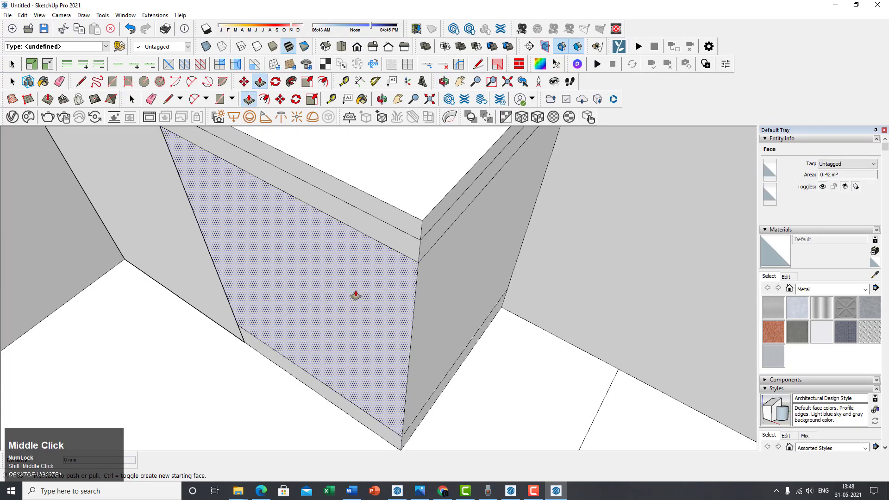
{"action": "left_click", "coordinate": [358, 293]}
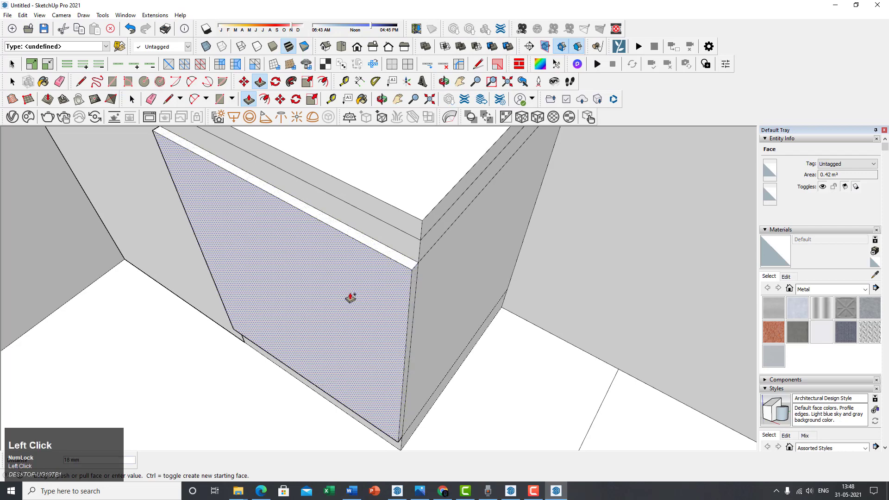
Step: Push the plinth's front face back 50 mm under the cabinet to form a toe-kick
{"action": "middle_click_drag", "start_coordinate": [351, 297], "coordinate": [434, 350]}
{"action": "scroll", "coordinate": [401, 364], "scroll_direction": "up", "scroll_amount": 3}
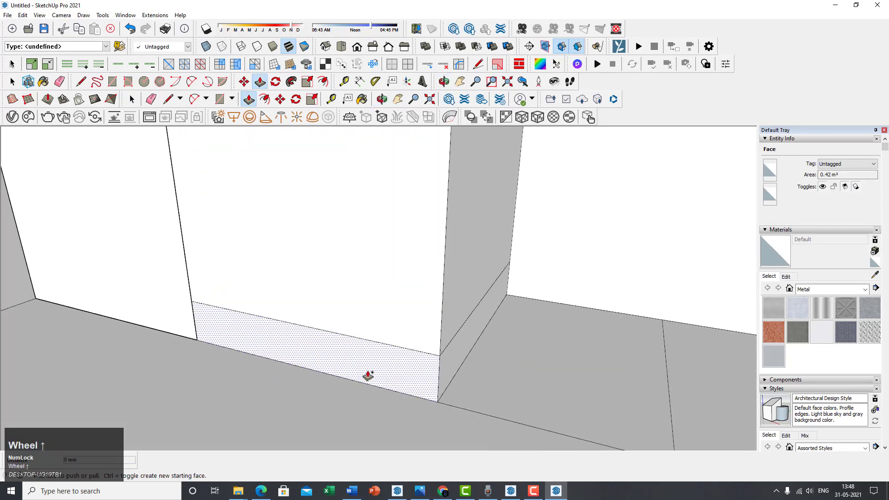
{"action": "middle_click_drag", "start_coordinate": [368, 374], "coordinate": [350, 384]}
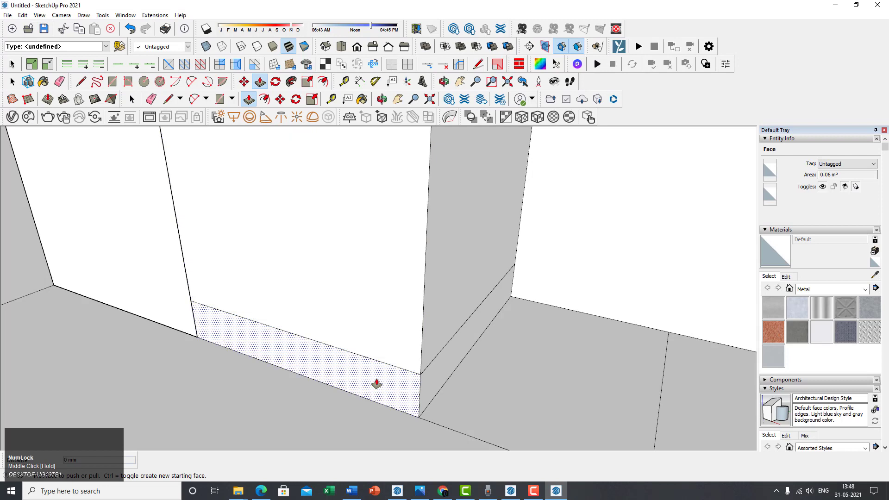
{"action": "left_click", "coordinate": [384, 377]}
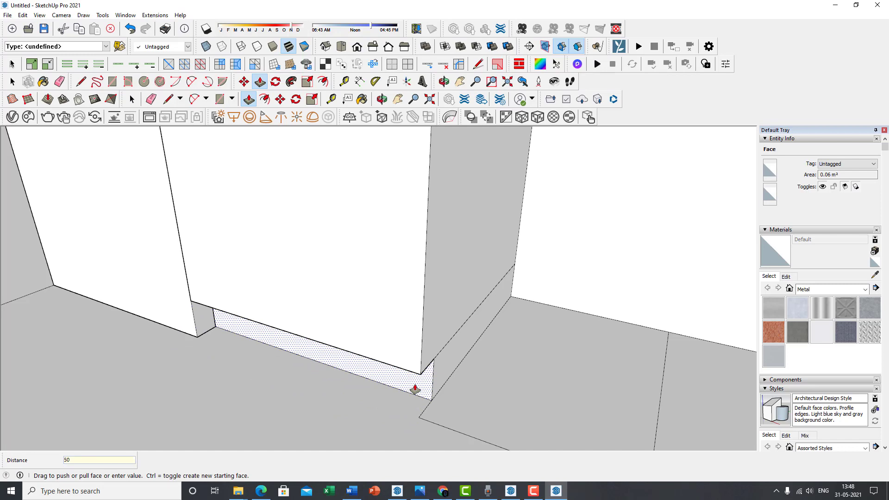
{"action": "type", "text": "50"}
{"action": "key", "text": "Return"}
{"action": "scroll", "coordinate": [415, 387], "scroll_direction": "down", "scroll_amount": 4}
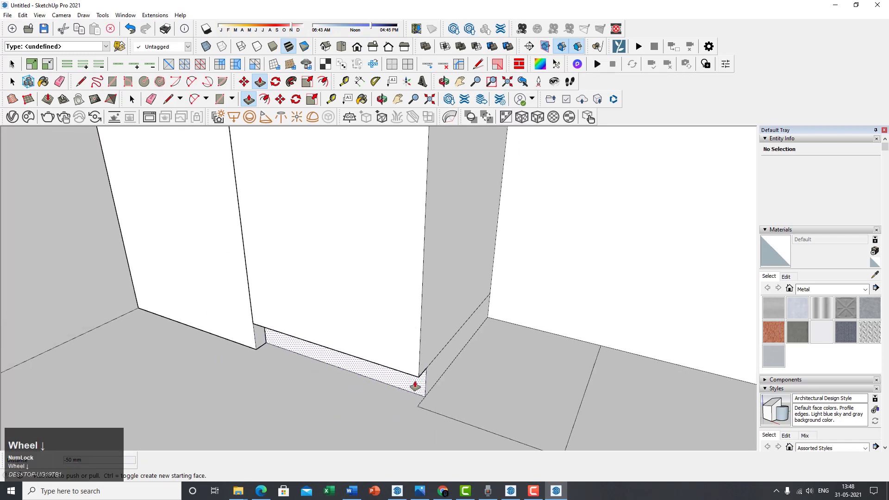
Step: Push the front of the narrow section beneath the countertop back by the same 50 mm for a handle channel
{"action": "middle_click_drag", "start_coordinate": [414, 386], "coordinate": [382, 387]}
{"action": "scroll", "coordinate": [400, 281], "scroll_direction": "up", "scroll_amount": 2}
{"action": "middle_click_drag", "start_coordinate": [400, 281], "coordinate": [362, 230]}
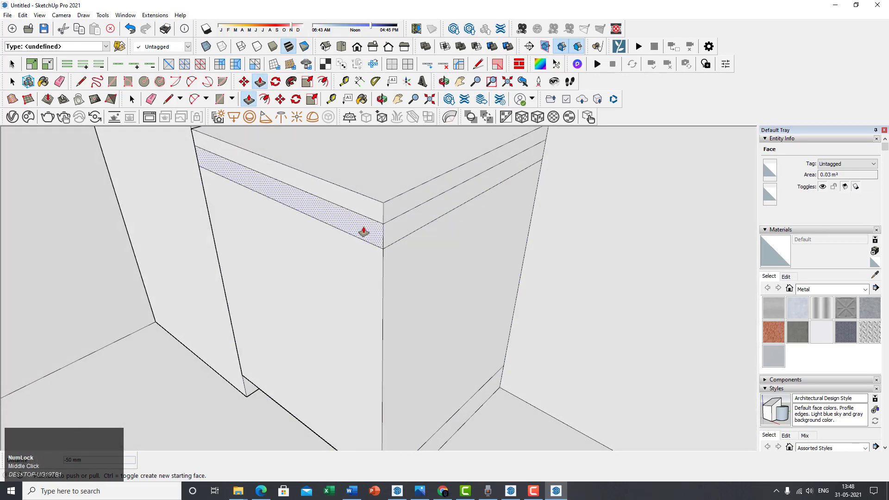
{"action": "double_click", "coordinate": [363, 231]}
{"action": "middle_click_drag", "start_coordinate": [381, 268], "coordinate": [367, 252], "text": "shift"}
{"action": "scroll", "coordinate": [361, 285], "scroll_direction": "down", "scroll_amount": 1}
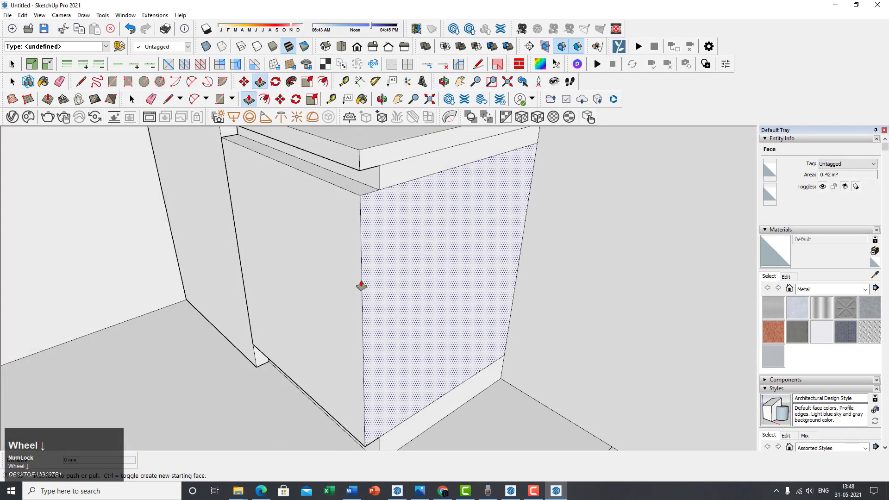
Step: Check the base cabinets' fronts, handle channel and plinth in the reference photo against the modelled cabinet
{"action": "mouse_move", "coordinate": [362, 285]}
{"action": "middle_mouse_down"}
{"action": "mouse_move", "coordinate": [386, 224]}
{"action": "mouse_move", "coordinate": [407, 204]}
{"action": "mouse_move", "coordinate": [362, 302]}
{"action": "mouse_move", "coordinate": [423, 170]}
{"action": "mouse_move", "coordinate": [440, 251]}
{"action": "middle_mouse_up"}
{"action": "left_click", "coordinate": [419, 490]}
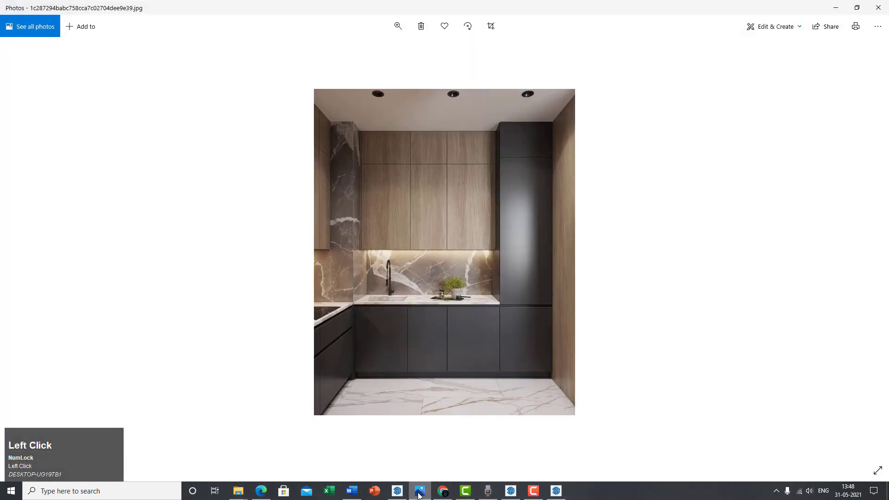
{"action": "left_click", "coordinate": [420, 492]}
{"action": "mouse_move", "coordinate": [422, 377]}
{"action": "middle_mouse_down"}
{"action": "mouse_move", "coordinate": [411, 264]}
{"action": "mouse_move", "coordinate": [407, 294]}
{"action": "mouse_move", "coordinate": [456, 256]}
{"action": "mouse_move", "coordinate": [476, 221]}
{"action": "mouse_move", "coordinate": [310, 278]}
{"action": "middle_mouse_up"}
{"action": "scroll", "coordinate": [456, 256], "scroll_direction": "down", "scroll_amount": 3}
{"action": "scroll", "coordinate": [309, 277], "scroll_direction": "up", "scroll_amount": 2}
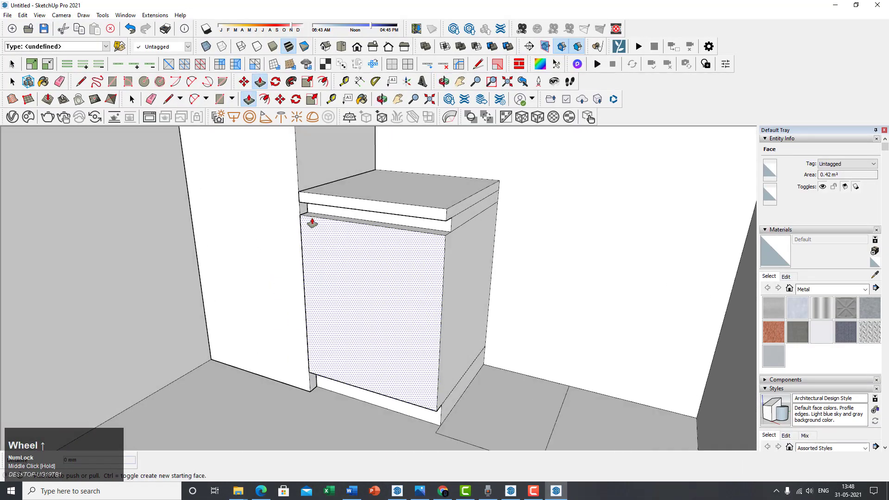
{"action": "scroll", "coordinate": [399, 256], "scroll_direction": "up", "scroll_amount": 4}
{"action": "middle_click_drag", "start_coordinate": [399, 256], "coordinate": [446, 457]}
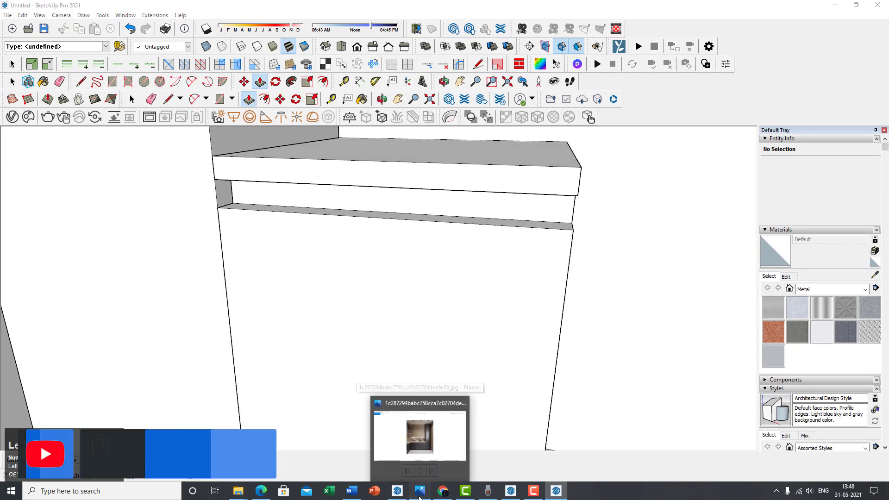
{"action": "left_click", "coordinate": [419, 491]}
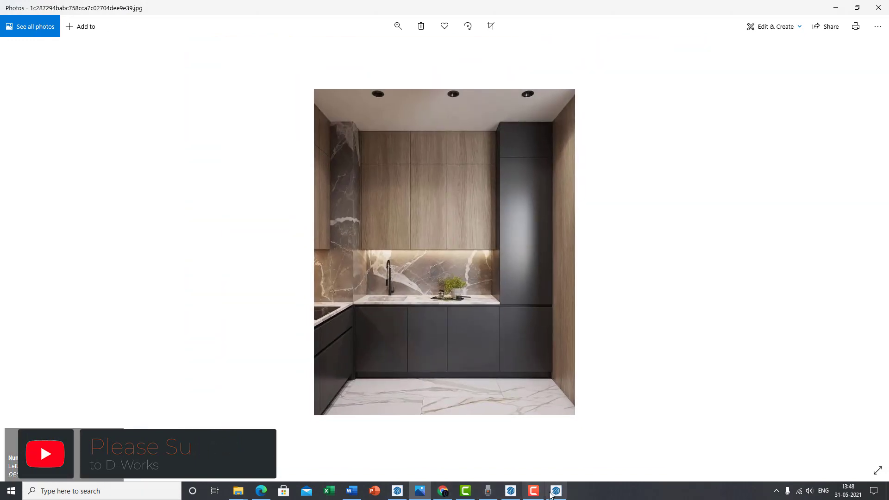
{"action": "left_click", "coordinate": [556, 490]}
{"action": "mouse_move", "coordinate": [452, 337]}
{"action": "middle_mouse_down"}
{"action": "mouse_move", "coordinate": [341, 271]}
{"action": "mouse_move", "coordinate": [331, 249]}
{"action": "mouse_move", "coordinate": [398, 259]}
{"action": "middle_mouse_up"}
{"action": "scroll", "coordinate": [399, 208], "scroll_direction": "down", "scroll_amount": 2}
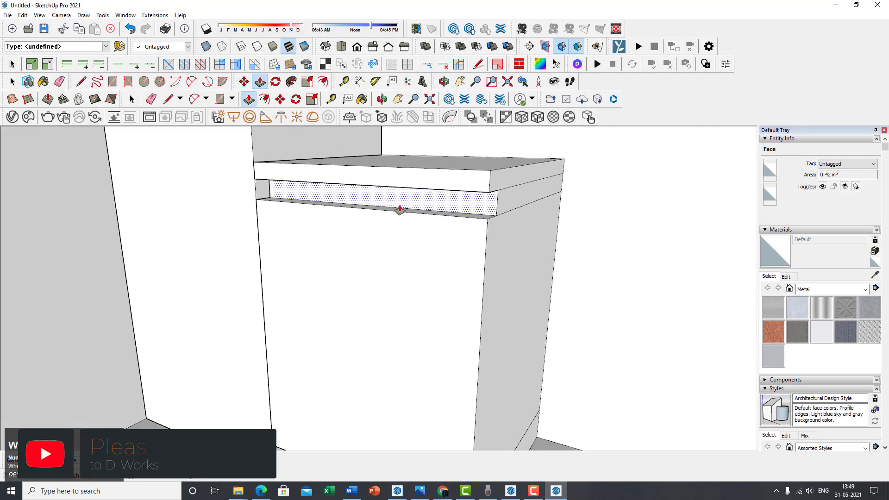
{"action": "mouse_move", "coordinate": [398, 208]}
{"action": "middle_mouse_down"}
{"action": "mouse_move", "coordinate": [409, 262]}
{"action": "mouse_move", "coordinate": [402, 224]}
{"action": "middle_mouse_up"}
{"action": "mouse_move", "coordinate": [416, 411]}
{"action": "middle_mouse_down"}
{"action": "mouse_move", "coordinate": [407, 366]}
{"action": "mouse_move", "coordinate": [423, 413]}
{"action": "mouse_move", "coordinate": [413, 336]}
{"action": "mouse_move", "coordinate": [401, 328]}
{"action": "mouse_move", "coordinate": [413, 372]}
{"action": "mouse_move", "coordinate": [431, 352]}
{"action": "mouse_move", "coordinate": [397, 352]}
{"action": "mouse_move", "coordinate": [411, 393]}
{"action": "mouse_move", "coordinate": [404, 267]}
{"action": "mouse_move", "coordinate": [446, 211]}
{"action": "middle_mouse_up"}
Step: Try a push/pull on the recessed section beneath the countertop and undo it
{"action": "left_click", "coordinate": [400, 328]}
{"action": "scroll", "coordinate": [426, 360], "scroll_direction": "up", "scroll_amount": 2}
{"action": "scroll", "coordinate": [446, 211], "scroll_direction": "up", "scroll_amount": 2}
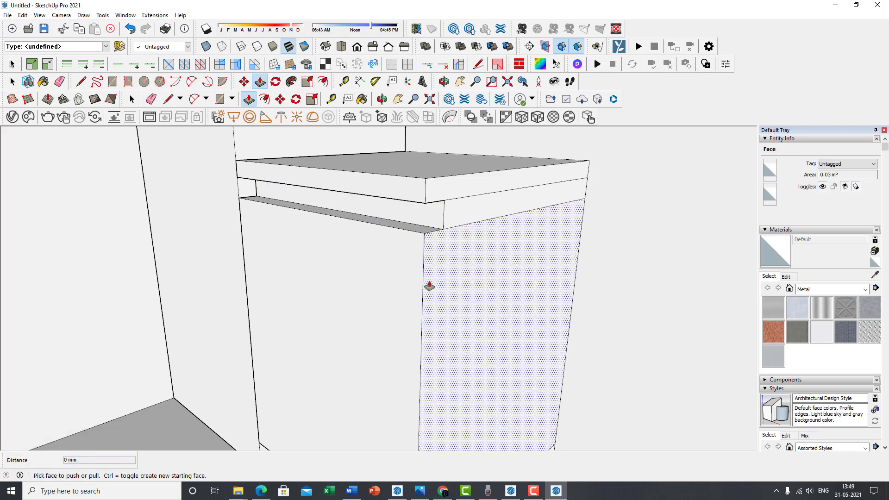
{"action": "mouse_move", "coordinate": [427, 283]}
{"action": "middle_mouse_down"}
{"action": "mouse_move", "coordinate": [436, 307]}
{"action": "mouse_move", "coordinate": [452, 246]}
{"action": "mouse_move", "coordinate": [442, 252]}
{"action": "mouse_move", "coordinate": [431, 360]}
{"action": "mouse_move", "coordinate": [453, 260]}
{"action": "mouse_move", "coordinate": [444, 252]}
{"action": "middle_mouse_up"}
{"action": "scroll", "coordinate": [438, 430], "scroll_direction": "up", "scroll_amount": 2}
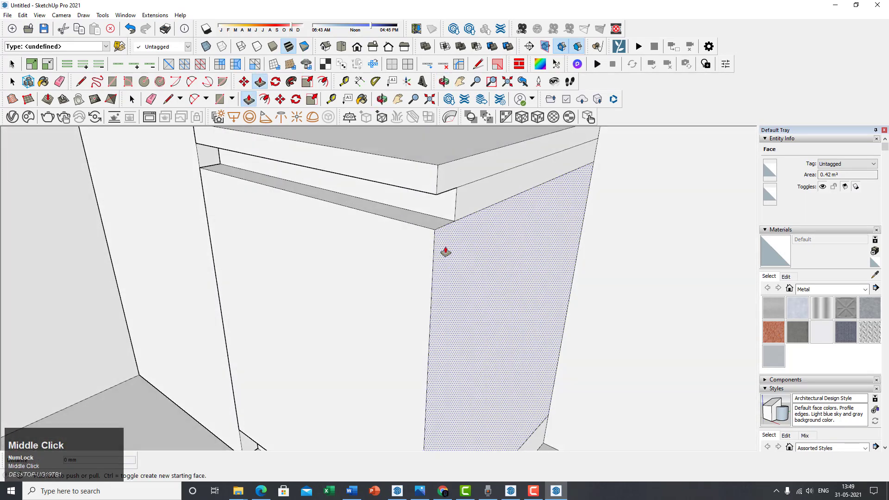
{"action": "left_click", "coordinate": [417, 187]}
{"action": "mouse_move", "coordinate": [417, 188]}
{"action": "middle_mouse_down"}
{"action": "mouse_move", "coordinate": [454, 284]}
{"action": "mouse_move", "coordinate": [324, 218]}
{"action": "mouse_move", "coordinate": [439, 243]}
{"action": "mouse_move", "coordinate": [218, 276]}
{"action": "mouse_move", "coordinate": [254, 262]}
{"action": "mouse_move", "coordinate": [287, 275]}
{"action": "middle_mouse_up"}
{"action": "key", "text": "ctrl+z"}
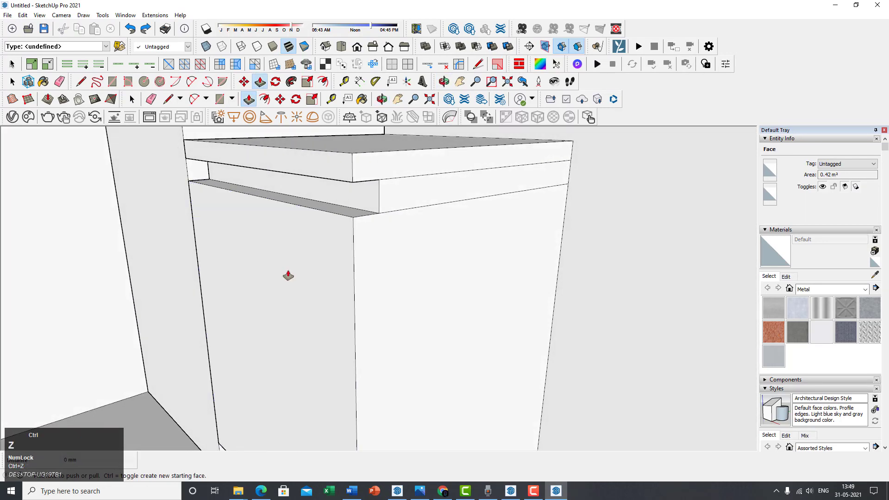
Step: Pull the recessed section beneath the countertop flush with the cabinet front, try pulling the countertop's front out, and undo that
{"action": "middle_click_drag", "start_coordinate": [291, 213], "coordinate": [349, 252], "text": "shift"}
{"action": "left_click", "coordinate": [358, 224]}
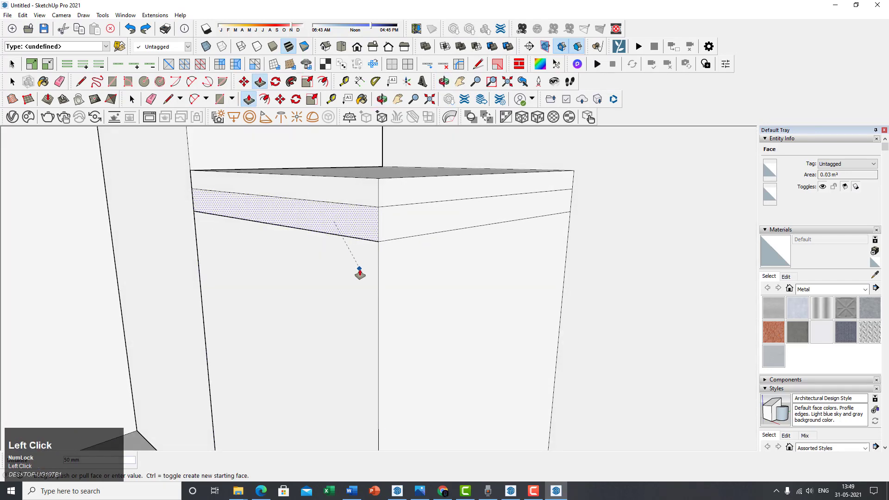
{"action": "left_click", "coordinate": [359, 278]}
{"action": "middle_click_drag", "start_coordinate": [358, 283], "coordinate": [285, 243]}
{"action": "double_click", "coordinate": [331, 193]}
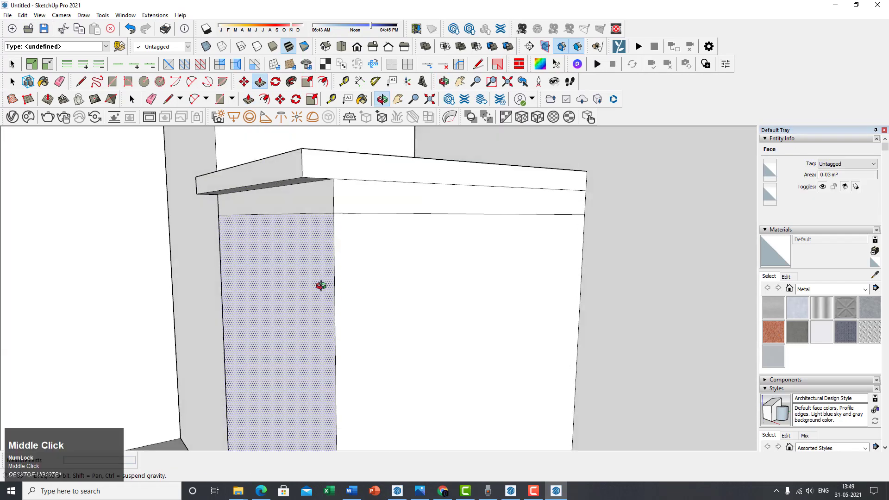
{"action": "middle_click_drag", "start_coordinate": [319, 288], "coordinate": [383, 311]}
{"action": "key", "text": "ctrl+z"}
Step: Push the front of the narrow section beneath the countertop back in line with the recessed plinth
{"action": "left_click", "coordinate": [333, 204]}
{"action": "scroll", "coordinate": [325, 297], "scroll_direction": "up", "scroll_amount": 3}
{"action": "scroll", "coordinate": [326, 297], "scroll_direction": "up", "scroll_amount": 2}
{"action": "scroll", "coordinate": [325, 297], "scroll_direction": "down", "scroll_amount": 3}
{"action": "key", "text": "space"}
{"action": "scroll", "coordinate": [477, 337], "scroll_direction": "down", "scroll_amount": 2}
{"action": "middle_click_drag", "start_coordinate": [476, 337], "coordinate": [407, 265], "text": "shift"}
{"action": "key", "text": "p"}
{"action": "left_click", "coordinate": [404, 176]}
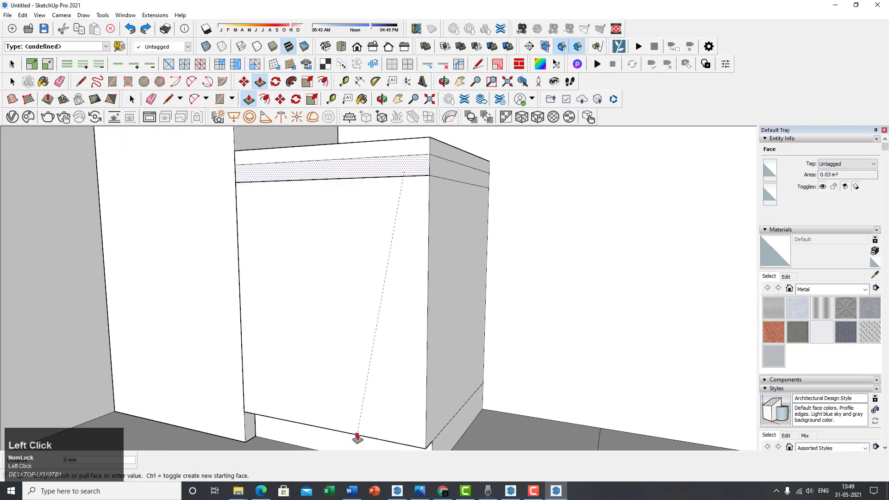
{"action": "middle_click_drag", "start_coordinate": [347, 448], "coordinate": [406, 201]}
{"action": "scroll", "coordinate": [380, 288], "scroll_direction": "up", "scroll_amount": 2}
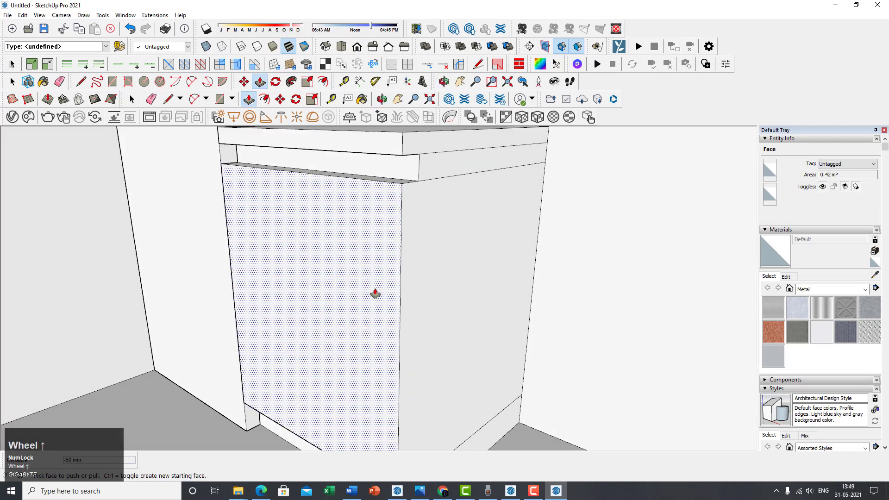
Step: Push a new starting face 25 mm into the cabinet front to separate a door panel
{"action": "left_click", "coordinate": [374, 294]}
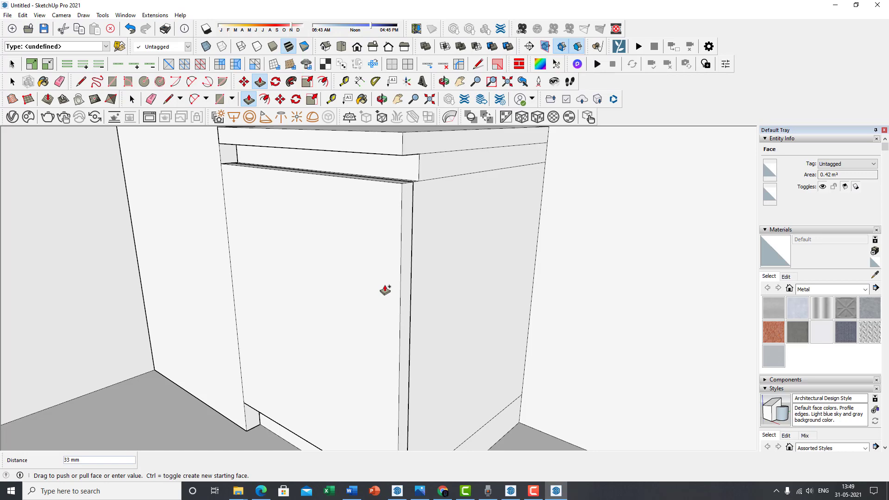
{"action": "type", "text": "25"}
{"action": "key", "text": "Return"}
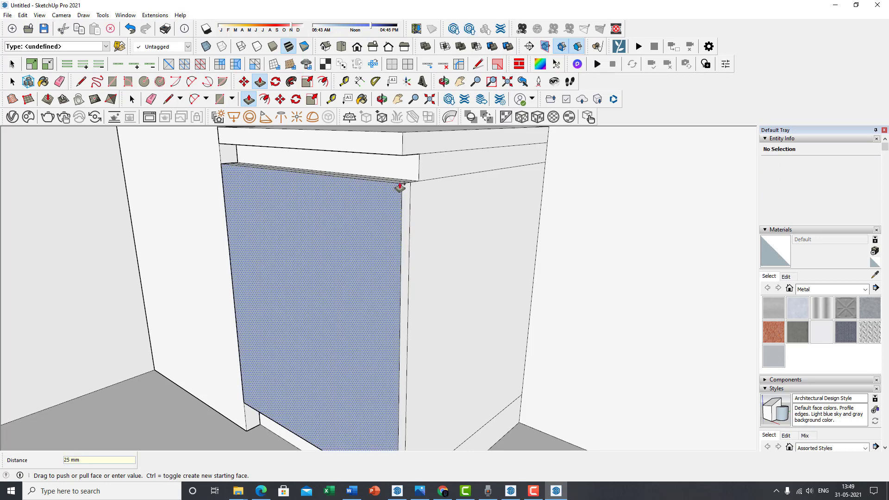
Step: Pull the handle channel's recessed face forward to line up with the back of the 25 mm door panel
{"action": "scroll", "coordinate": [421, 189], "scroll_direction": "up", "scroll_amount": 2}
{"action": "middle_click_drag", "start_coordinate": [421, 189], "coordinate": [383, 213]}
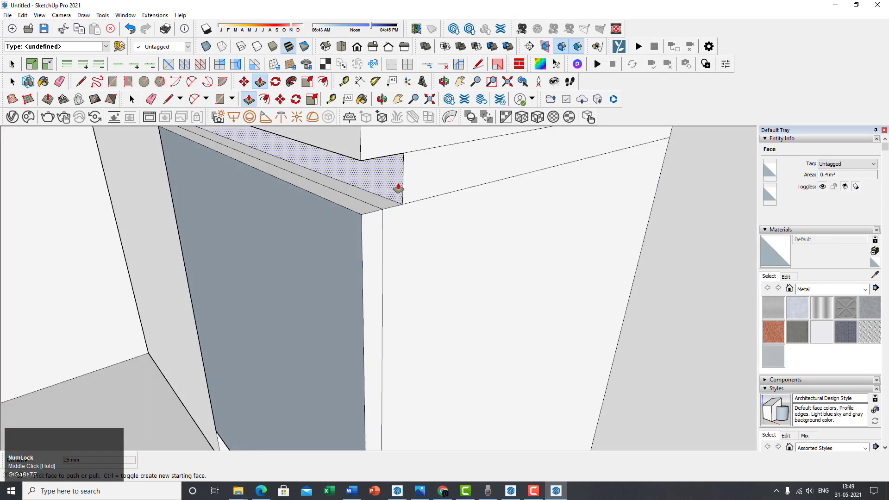
{"action": "left_click", "coordinate": [382, 206]}
{"action": "left_click", "coordinate": [382, 210]}
{"action": "scroll", "coordinate": [383, 216], "scroll_direction": "down", "scroll_amount": 2}
{"action": "middle_click_drag", "start_coordinate": [353, 222], "coordinate": [383, 225]}
{"action": "scroll", "coordinate": [410, 349], "scroll_direction": "down", "scroll_amount": 1}
Step: Pull the recessed plinth face forward to line up with the back of the 25 mm door panel
{"action": "middle_click_drag", "start_coordinate": [409, 351], "coordinate": [419, 245], "text": "shift"}
{"action": "scroll", "coordinate": [383, 342], "scroll_direction": "up", "scroll_amount": 4}
{"action": "left_click", "coordinate": [409, 340]}
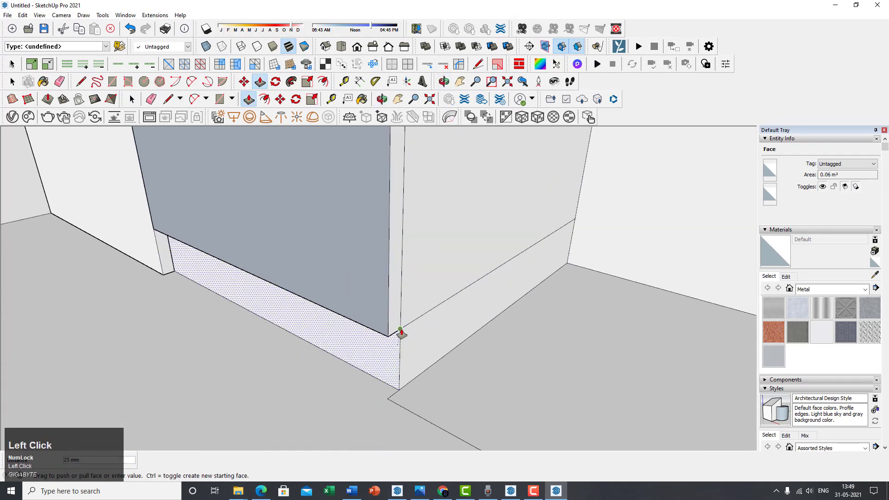
{"action": "left_click", "coordinate": [401, 330]}
{"action": "scroll", "coordinate": [401, 330], "scroll_direction": "down", "scroll_amount": 1}
{"action": "scroll", "coordinate": [401, 330], "scroll_direction": "down", "scroll_amount": 1}
Step: Push a new starting face 22 mm into the door panel, separating the door front from a thin strip behind it
{"action": "middle_click_drag", "start_coordinate": [377, 204], "coordinate": [391, 333], "text": "shift"}
{"action": "scroll", "coordinate": [391, 333], "scroll_direction": "down", "scroll_amount": 1}
{"action": "middle_click_drag", "start_coordinate": [430, 203], "coordinate": [369, 233]}
{"action": "scroll", "coordinate": [385, 230], "scroll_direction": "up", "scroll_amount": 1}
{"action": "left_click", "coordinate": [341, 238], "text": "ctrl"}
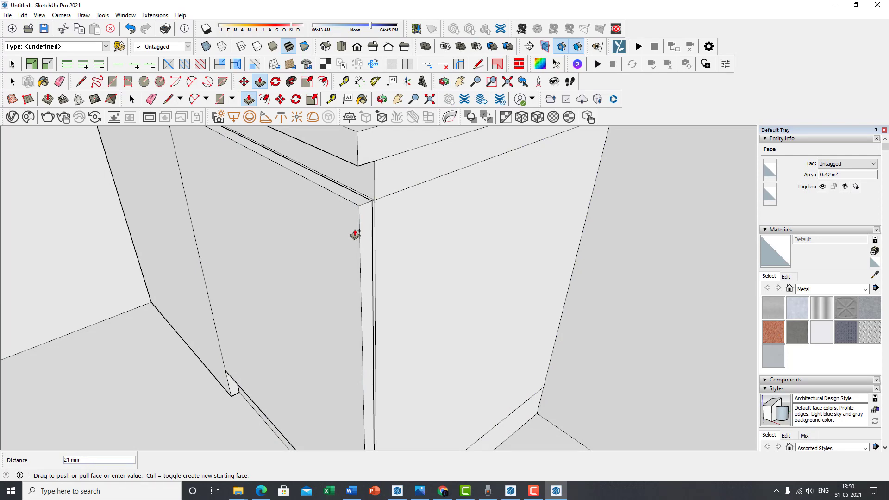
{"action": "type", "text": "22"}
{"action": "key", "text": "Return"}
Step: Examine the thin strip behind the door front along its side and upper edges, up to the tall corner block
{"action": "scroll", "coordinate": [355, 235], "scroll_direction": "down", "scroll_amount": 3}
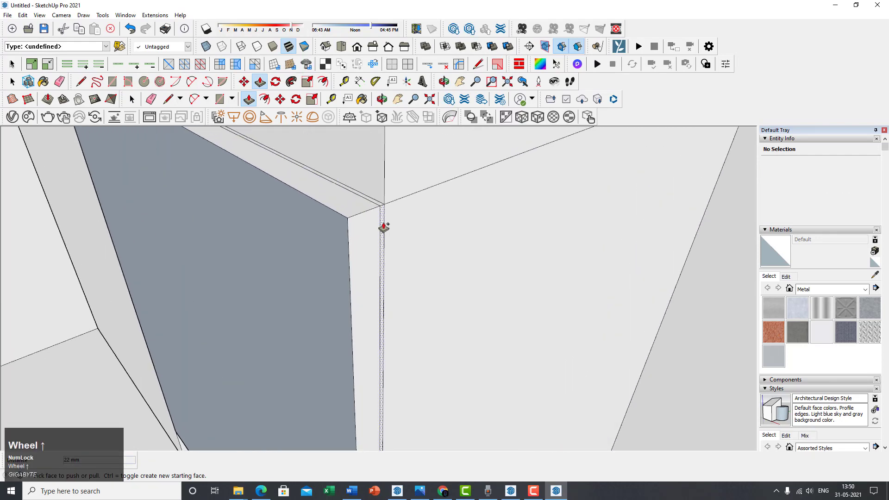
{"action": "middle_click_drag", "start_coordinate": [382, 226], "coordinate": [381, 258]}
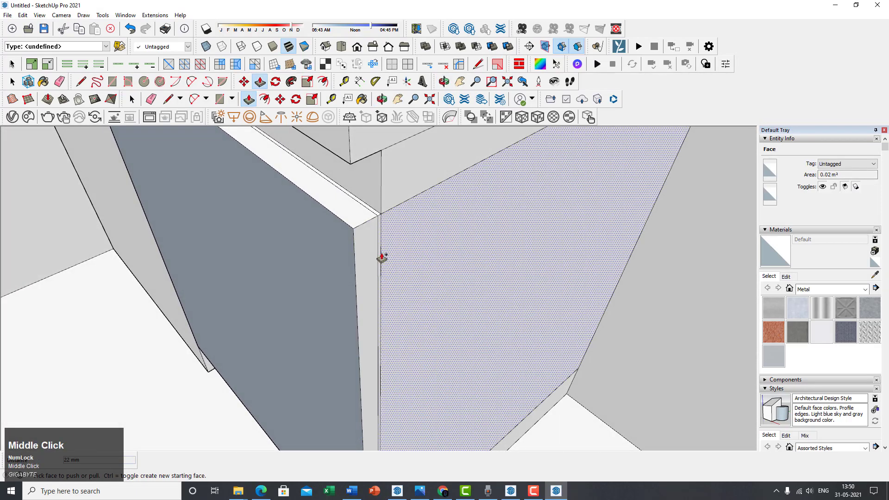
{"action": "key", "text": "space"}
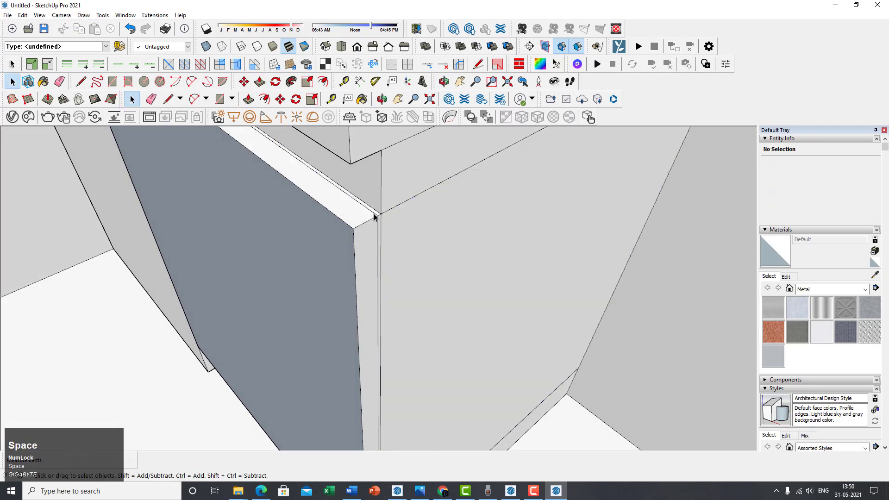
{"action": "middle_click_drag", "start_coordinate": [391, 328], "coordinate": [566, 151]}
{"action": "scroll", "coordinate": [392, 358], "scroll_direction": "up", "scroll_amount": 2}
{"action": "left_click", "coordinate": [418, 347]}
{"action": "scroll", "coordinate": [532, 353], "scroll_direction": "down", "scroll_amount": 3}
{"action": "middle_click_drag", "start_coordinate": [501, 338], "coordinate": [391, 231]}
{"action": "scroll", "coordinate": [322, 187], "scroll_direction": "up", "scroll_amount": 3}
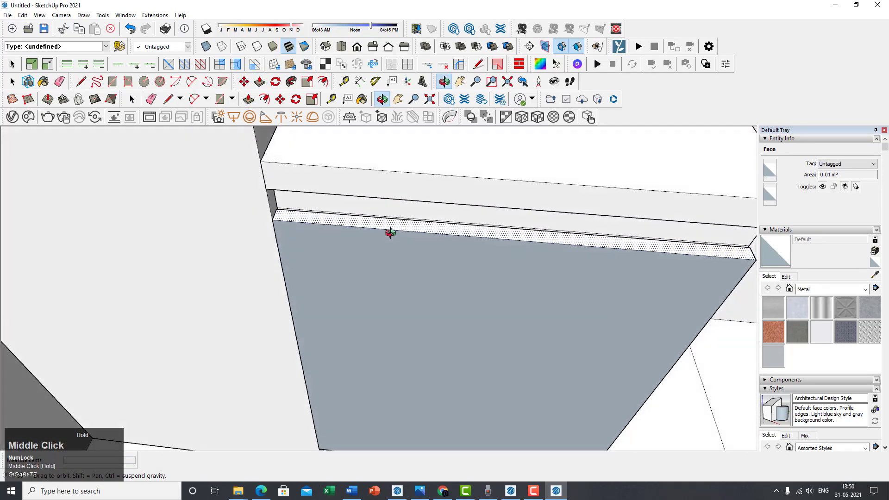
{"action": "scroll", "coordinate": [298, 236], "scroll_direction": "up", "scroll_amount": 2}
{"action": "middle_click_drag", "start_coordinate": [298, 236], "coordinate": [224, 319]}
{"action": "left_click", "coordinate": [256, 314]}
{"action": "key", "text": "Escape"}
Step: Inspect the door panel's upper corner beside the tall block, checking the block's front face and the door front
{"action": "scroll", "coordinate": [224, 318], "scroll_direction": "up", "scroll_amount": 3}
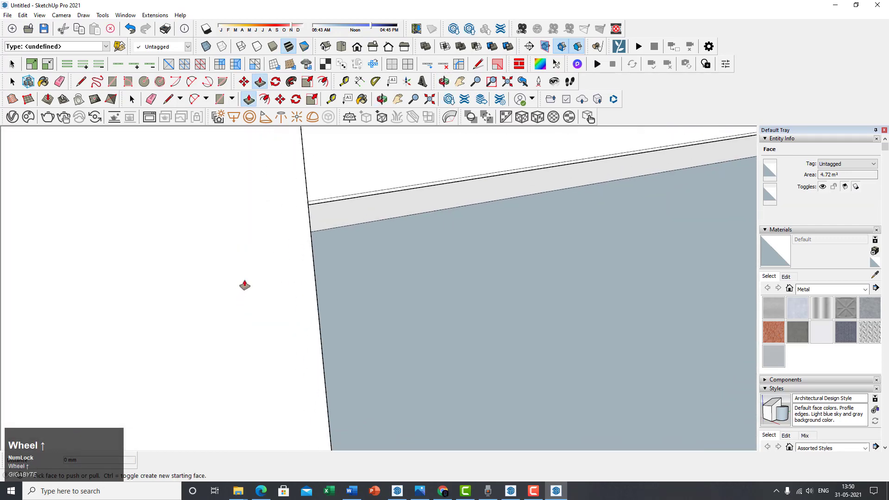
{"action": "middle_click_drag", "start_coordinate": [250, 278], "coordinate": [225, 326]}
{"action": "scroll", "coordinate": [225, 325], "scroll_direction": "down", "scroll_amount": 2}
{"action": "scroll", "coordinate": [225, 325], "scroll_direction": "down", "scroll_amount": 3}
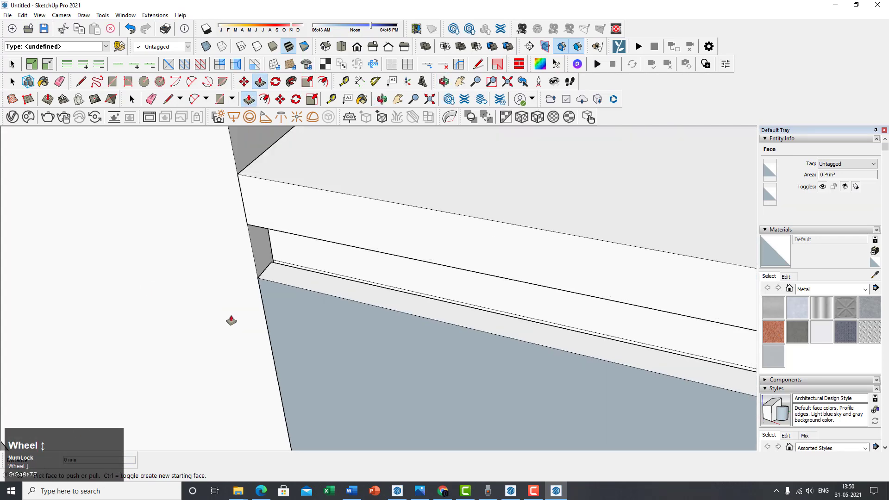
{"action": "key", "text": "space"}
{"action": "left_click", "coordinate": [193, 227]}
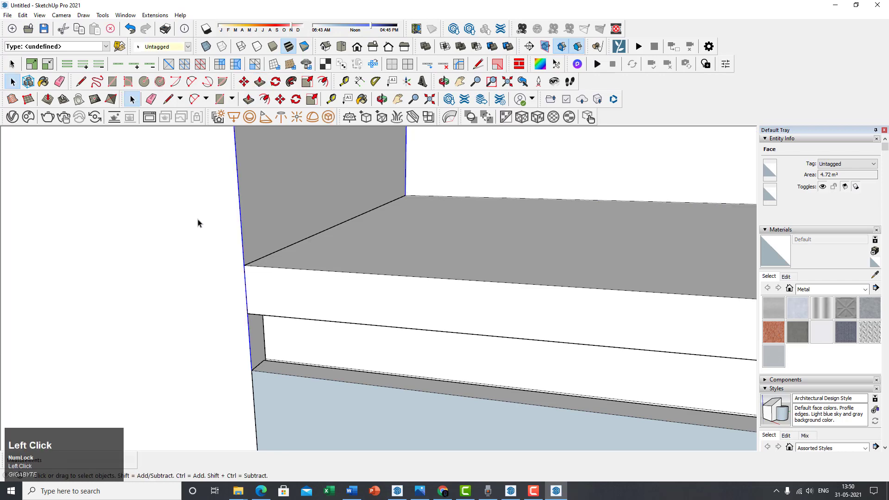
{"action": "middle_click_drag", "start_coordinate": [162, 304], "coordinate": [363, 277]}
{"action": "left_click", "coordinate": [343, 330]}
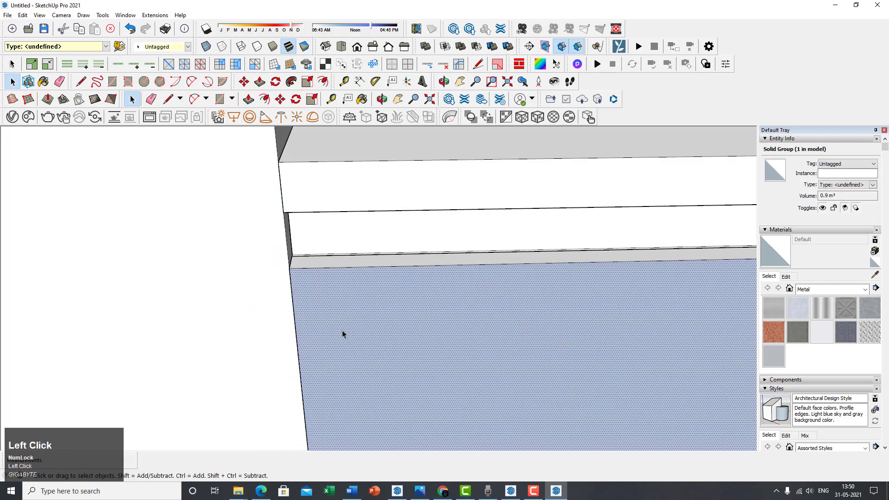
Step: Push the door panel's side edge 20 mm back from the tall corner block
{"action": "middle_click_drag", "start_coordinate": [343, 330], "coordinate": [403, 318]}
{"action": "key", "text": "p"}
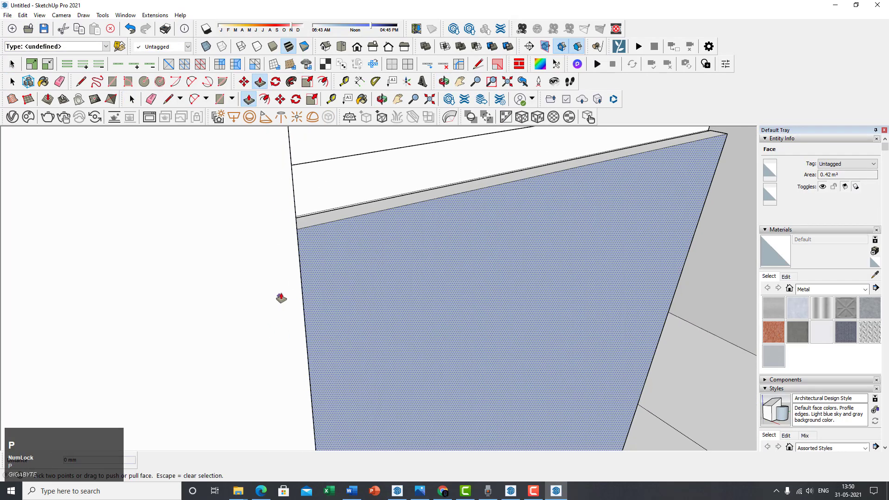
{"action": "key", "text": "Escape"}
{"action": "left_click", "coordinate": [283, 297]}
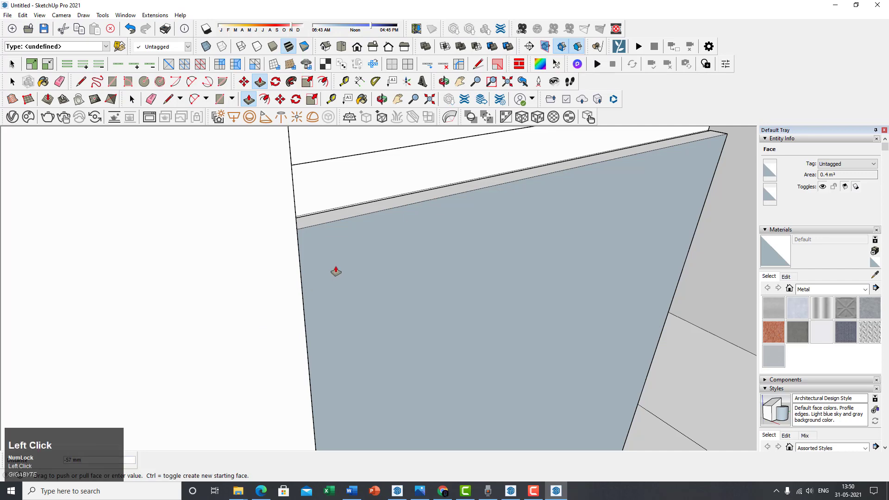
{"action": "middle_click_drag", "start_coordinate": [333, 269], "coordinate": [382, 265]}
{"action": "left_click", "coordinate": [342, 253]}
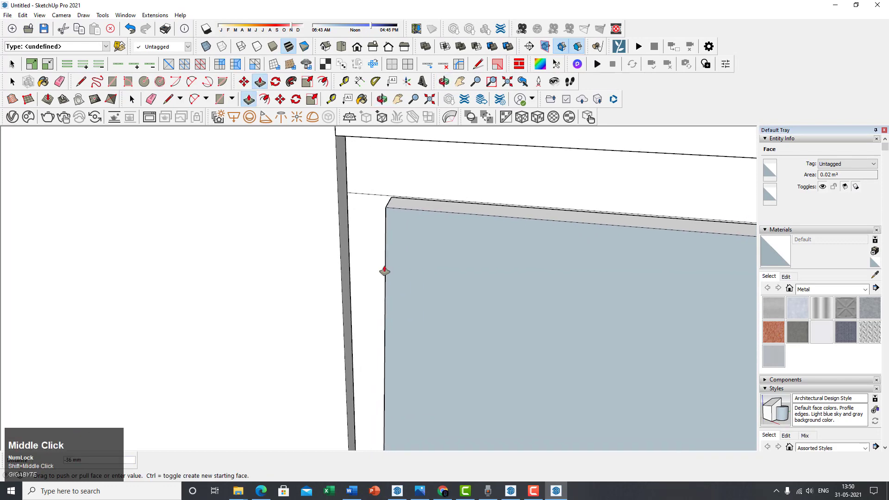
{"action": "key", "text": "Return"}
{"action": "scroll", "coordinate": [371, 215], "scroll_direction": "down", "scroll_amount": 4}
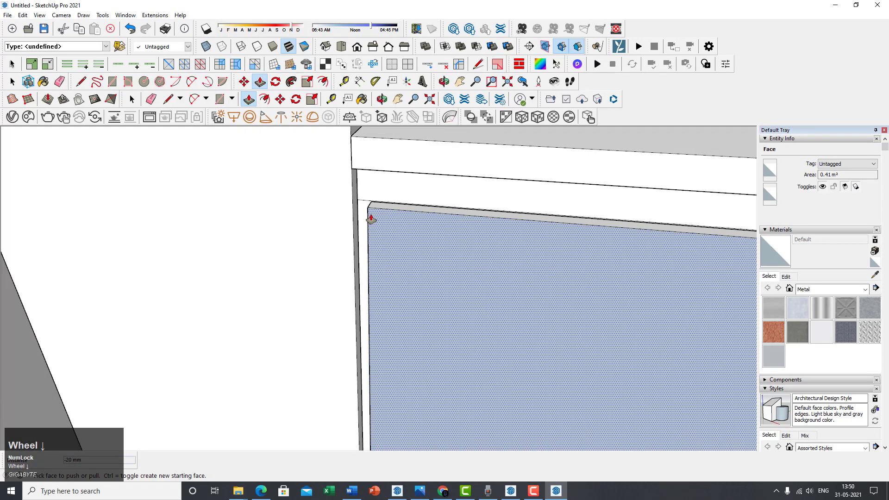
{"action": "middle_click_drag", "start_coordinate": [371, 218], "coordinate": [385, 146]}
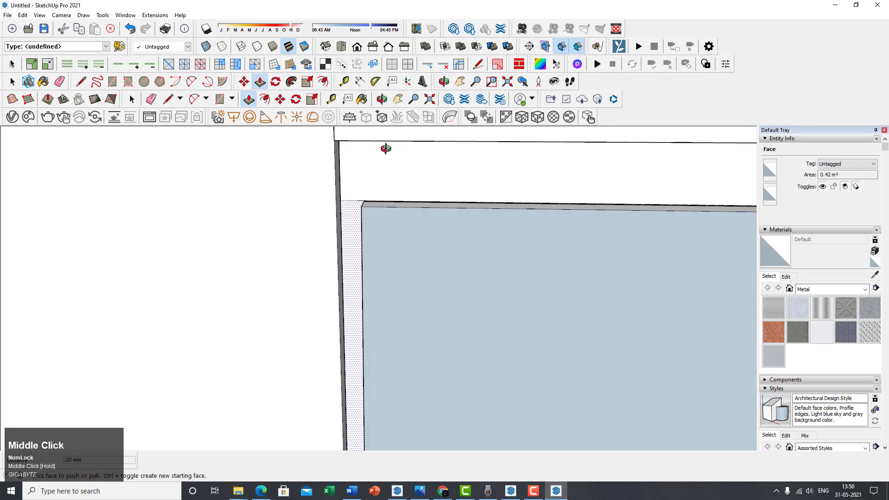
{"action": "key", "text": "l"}
{"action": "scroll", "coordinate": [358, 206], "scroll_direction": "up", "scroll_amount": 1}
{"action": "left_click", "coordinate": [354, 202]}
{"action": "scroll", "coordinate": [347, 265], "scroll_direction": "down", "scroll_amount": 1}
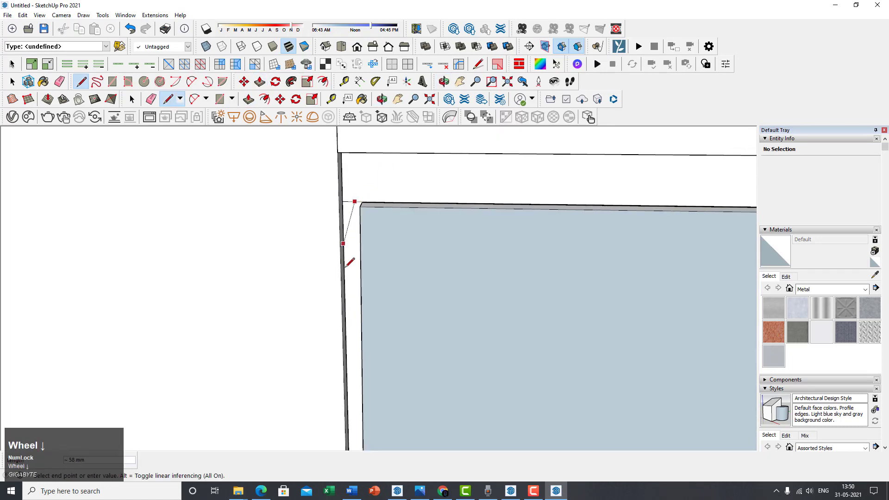
{"action": "key", "text": "Escape"}
Step: Push the door panel's side edge in by about another 5 mm, widening the gap to the tall corner block
{"action": "scroll", "coordinate": [363, 199], "scroll_direction": "up", "scroll_amount": 1}
{"action": "middle_click_drag", "start_coordinate": [363, 198], "coordinate": [381, 194]}
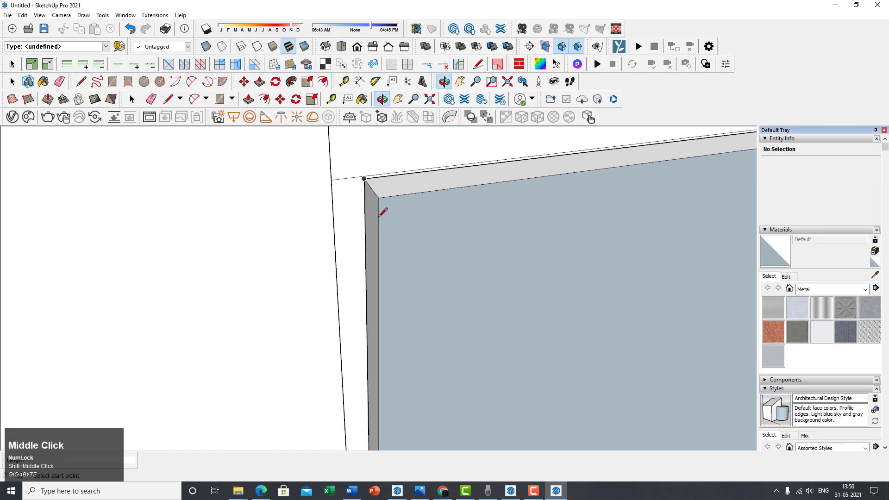
{"action": "middle_click", "coordinate": [367, 218], "text": "shift"}
{"action": "key", "text": "p"}
{"action": "left_click", "coordinate": [369, 250]}
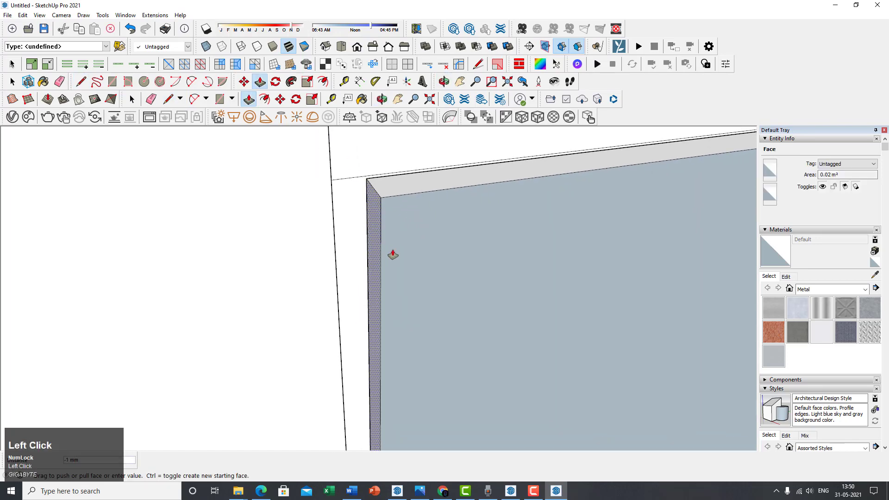
{"action": "left_click", "coordinate": [396, 255]}
{"action": "middle_click_drag", "start_coordinate": [416, 186], "coordinate": [360, 204]}
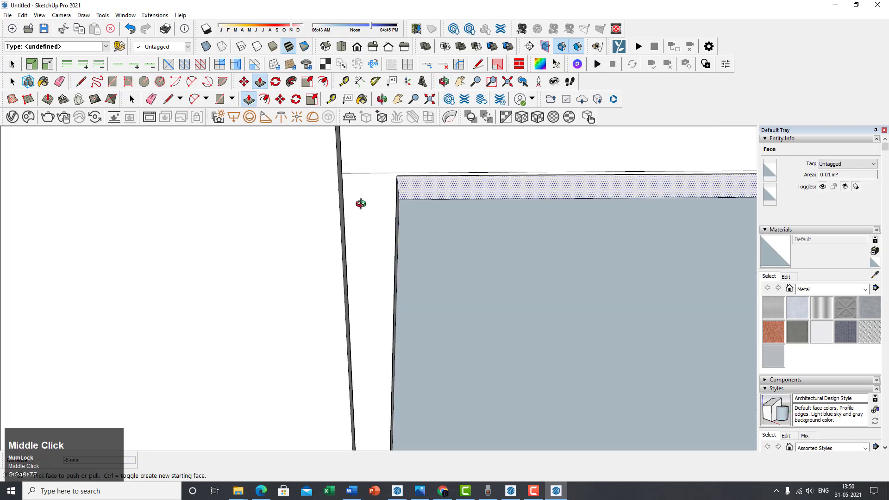
Step: Draw lines along the door's upper edge level and down to the floor, outlining a narrow filler strip beside the tall block
{"action": "key", "text": "l"}
{"action": "middle_click_drag", "start_coordinate": [418, 187], "coordinate": [352, 164]}
{"action": "left_click", "coordinate": [356, 167]}
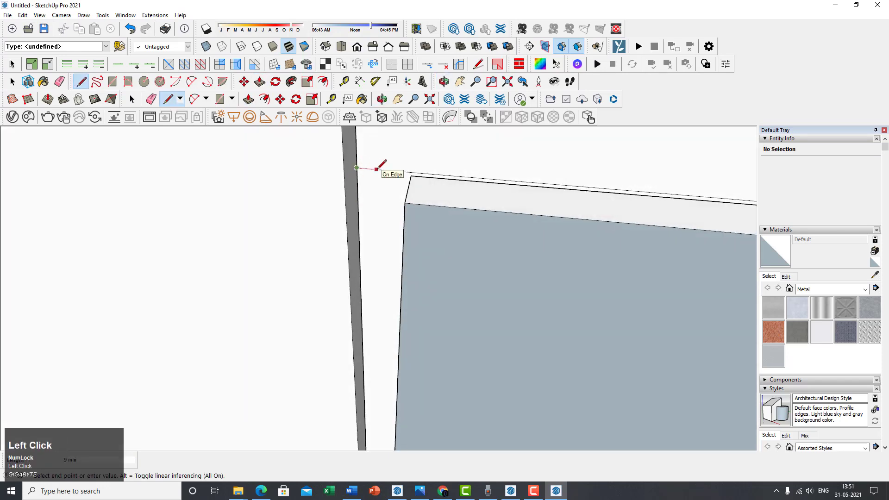
{"action": "left_click", "coordinate": [403, 173]}
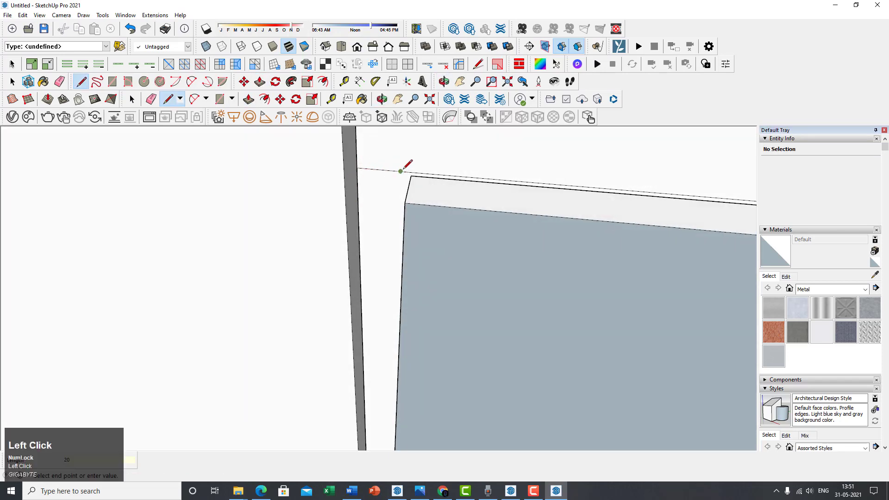
{"action": "mouse_move", "coordinate": [376, 278]}
{"action": "middle_mouse_down", "text": "shift"}
{"action": "mouse_move", "coordinate": [396, 273]}
{"action": "mouse_move", "coordinate": [433, 353]}
{"action": "mouse_move", "coordinate": [434, 412]}
{"action": "middle_mouse_up", "text": "shift"}
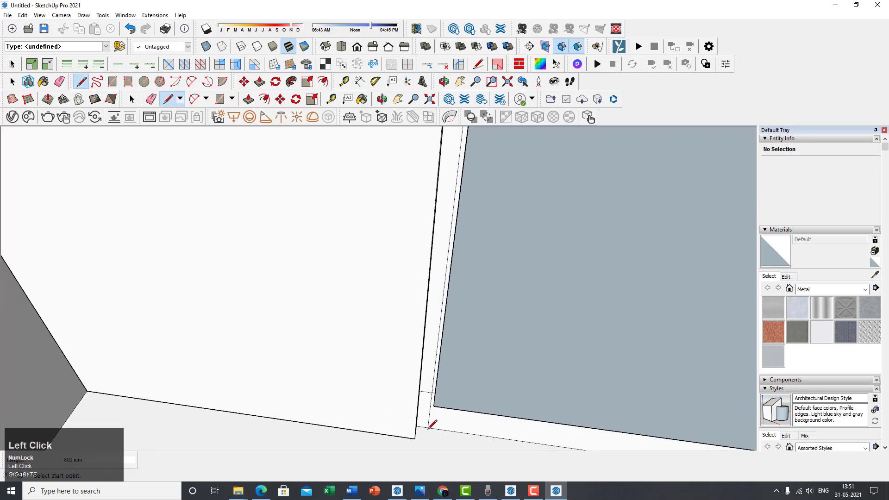
Step: Erase the short horizontal edge crossing the filler strip at the top of the plinth
{"action": "scroll", "coordinate": [428, 429], "scroll_direction": "down", "scroll_amount": 2}
{"action": "middle_click_drag", "start_coordinate": [459, 379], "coordinate": [446, 266]}
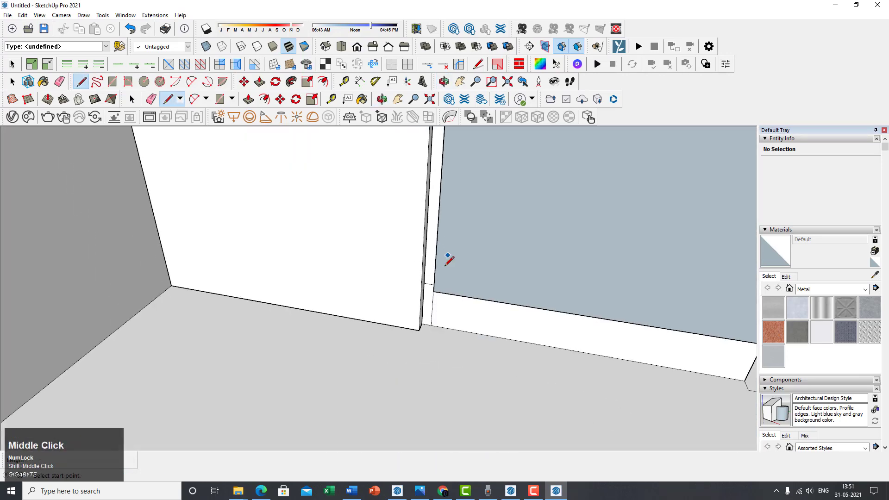
{"action": "key", "text": "e"}
{"action": "scroll", "coordinate": [428, 273], "scroll_direction": "up", "scroll_amount": 2}
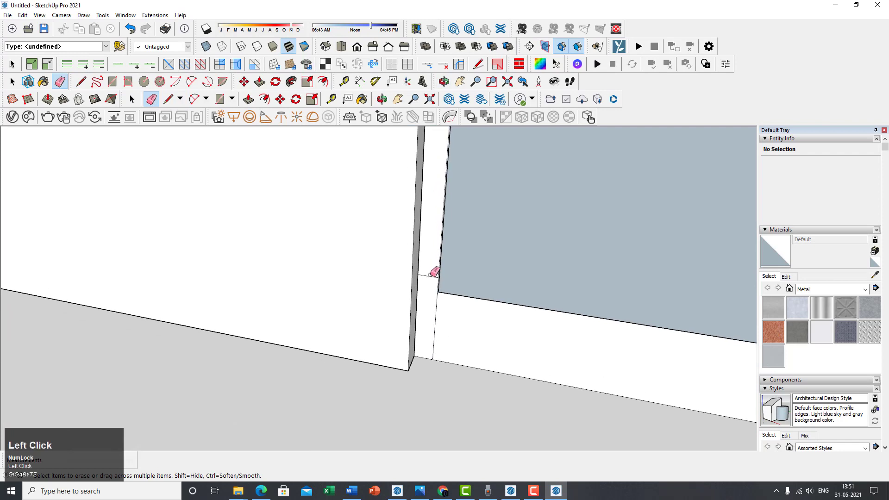
{"action": "scroll", "coordinate": [434, 273], "scroll_direction": "down", "scroll_amount": 5}
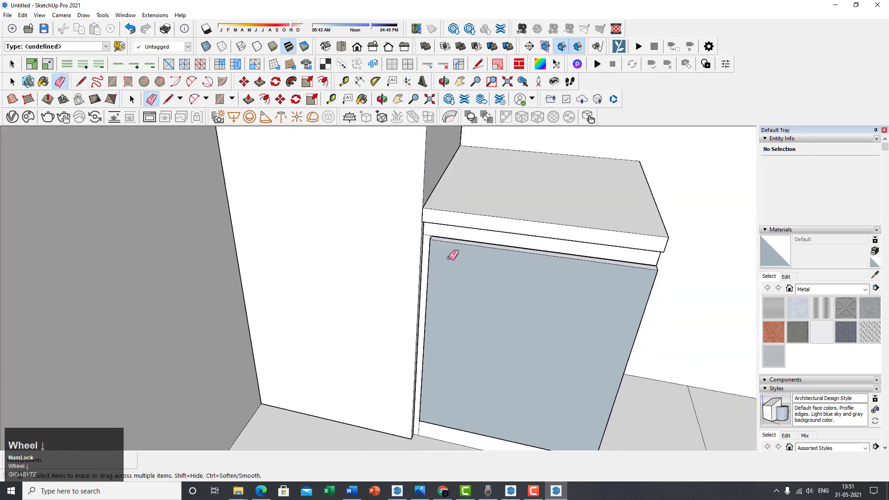
Step: Pull the filler strip beside the tall block forward 25 mm, flush with the countertop's front
{"action": "scroll", "coordinate": [437, 232], "scroll_direction": "up", "scroll_amount": 3}
{"action": "mouse_move", "coordinate": [435, 230]}
{"action": "middle_mouse_down"}
{"action": "mouse_move", "coordinate": [426, 179]}
{"action": "mouse_move", "coordinate": [423, 260]}
{"action": "middle_mouse_up"}
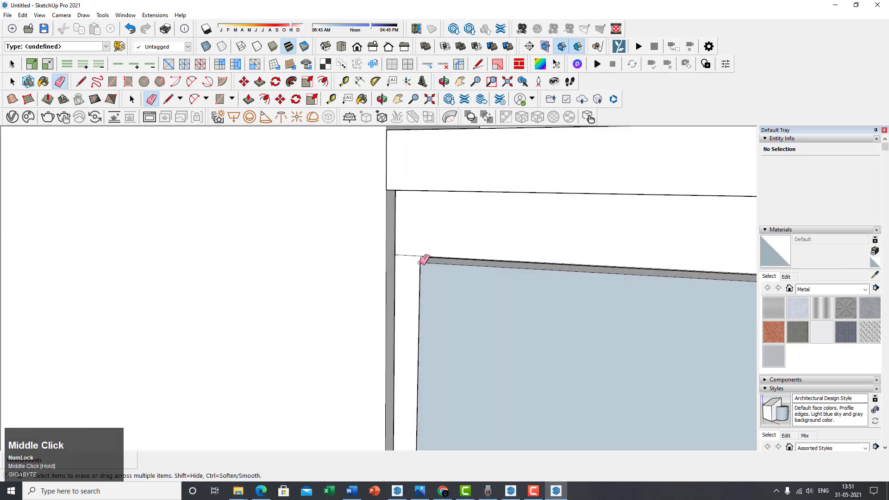
{"action": "key", "text": "p"}
{"action": "left_click", "coordinate": [412, 281]}
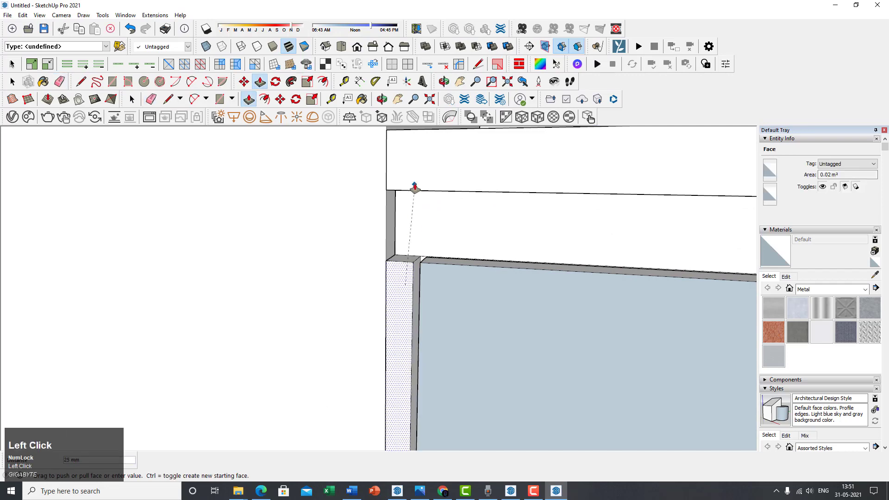
{"action": "left_click", "coordinate": [414, 188]}
Step: Extend the filler strip's upper end about 50 mm up to the underside of the countertop, closing the remaining sliver
{"action": "middle_click_drag", "start_coordinate": [421, 197], "coordinate": [411, 260]}
{"action": "left_click", "coordinate": [409, 264]}
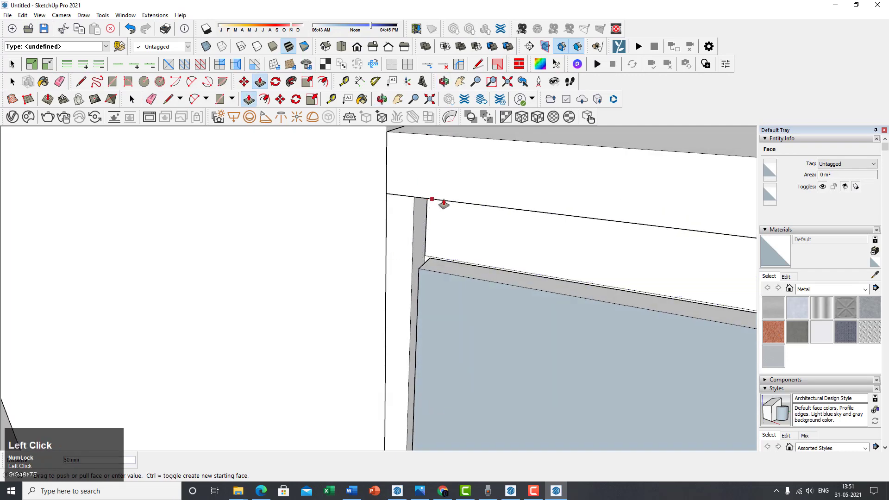
{"action": "left_click", "coordinate": [443, 203]}
{"action": "scroll", "coordinate": [440, 209], "scroll_direction": "up", "scroll_amount": 4}
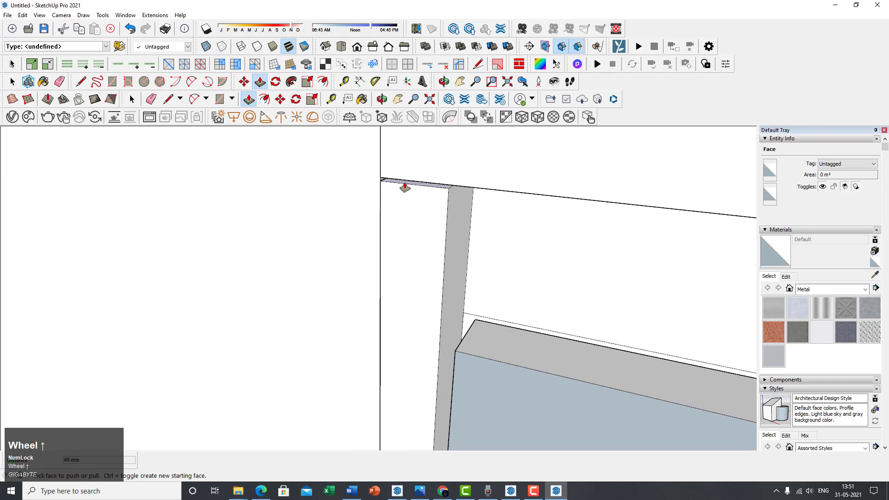
{"action": "left_click", "coordinate": [397, 181]}
{"action": "scroll", "coordinate": [383, 181], "scroll_direction": "down", "scroll_amount": 3}
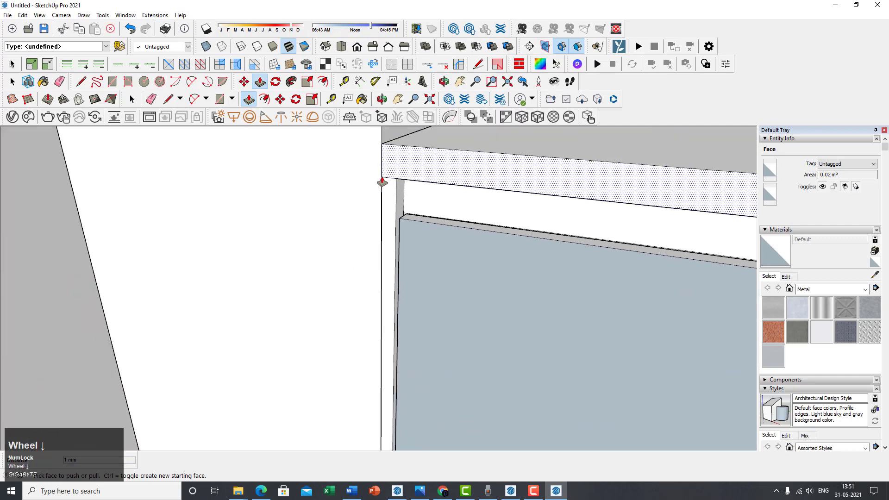
Step: Make the base cabinet's door panel a group
{"action": "scroll", "coordinate": [382, 182], "scroll_direction": "down", "scroll_amount": 3}
{"action": "middle_click_drag", "start_coordinate": [448, 328], "coordinate": [399, 292]}
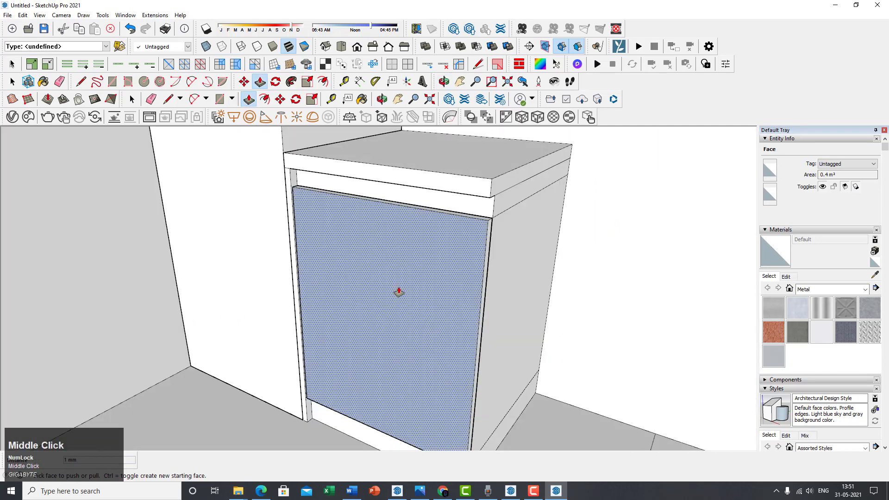
{"action": "key", "text": "space"}
{"action": "middle_click_drag", "start_coordinate": [451, 264], "coordinate": [410, 308]}
{"action": "scroll", "coordinate": [418, 252], "scroll_direction": "up", "scroll_amount": 3}
{"action": "left_click", "coordinate": [429, 237]}
{"action": "right_click", "coordinate": [454, 259]}
{"action": "left_click", "coordinate": [481, 340]}
Step: Make the rectangle on the floor beside the base cabinet a separate group
{"action": "scroll", "coordinate": [490, 296], "scroll_direction": "up", "scroll_amount": 2}
{"action": "triple_click", "coordinate": [519, 237]}
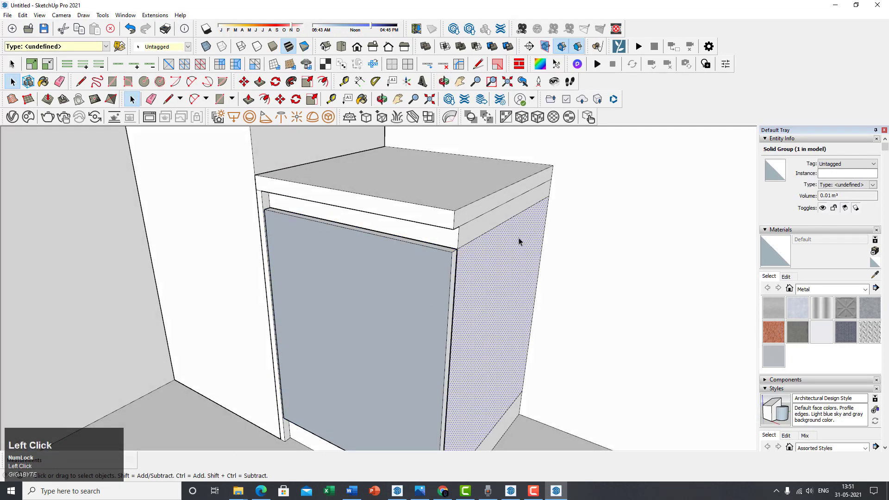
{"action": "scroll", "coordinate": [484, 237], "scroll_direction": "down", "scroll_amount": 3}
{"action": "scroll", "coordinate": [476, 237], "scroll_direction": "down", "scroll_amount": 2}
{"action": "middle_click_drag", "start_coordinate": [472, 259], "coordinate": [509, 327]}
{"action": "scroll", "coordinate": [456, 241], "scroll_direction": "up", "scroll_amount": 4}
{"action": "middle_click_drag", "start_coordinate": [457, 240], "coordinate": [481, 278]}
{"action": "scroll", "coordinate": [502, 337], "scroll_direction": "up", "scroll_amount": 4}
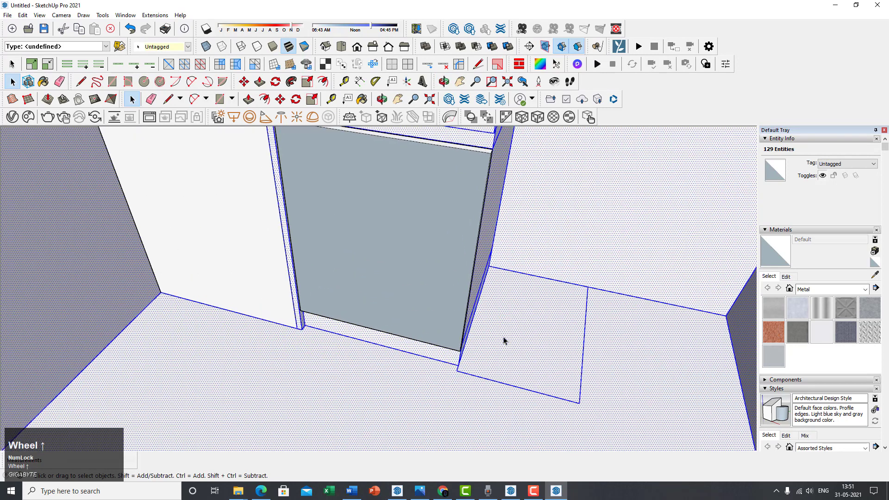
{"action": "left_click", "coordinate": [523, 341]}
{"action": "middle_click_drag", "start_coordinate": [524, 341], "coordinate": [542, 323]}
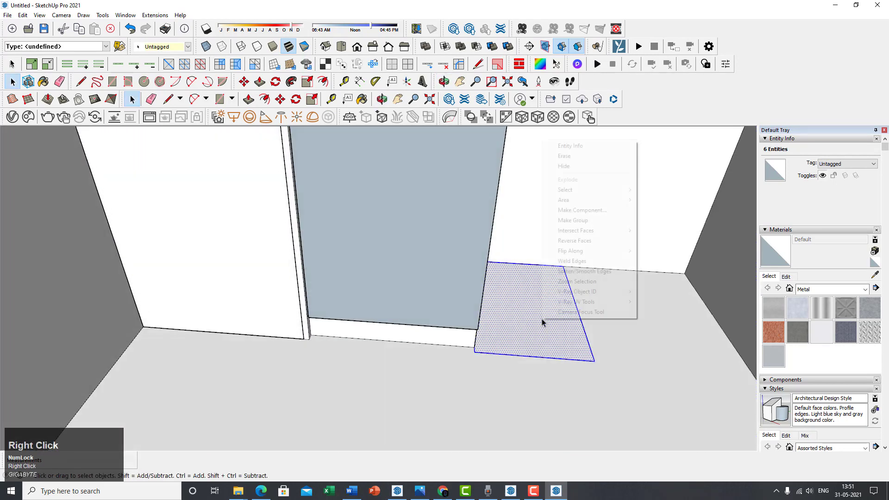
{"action": "left_click", "coordinate": [582, 221]}
Step: Check the floor rectangle's group and which geometry of the cabinet and room is still connected
{"action": "middle_click_drag", "start_coordinate": [576, 274], "coordinate": [418, 300]}
{"action": "left_click", "coordinate": [379, 303]}
{"action": "double_click", "coordinate": [383, 301]}
{"action": "scroll", "coordinate": [383, 302], "scroll_direction": "up", "scroll_amount": 3}
{"action": "key", "text": "Escape"}
{"action": "scroll", "coordinate": [410, 308], "scroll_direction": "down", "scroll_amount": 3}
{"action": "middle_click_drag", "start_coordinate": [324, 321], "coordinate": [422, 290]}
{"action": "triple_click", "coordinate": [323, 224]}
{"action": "scroll", "coordinate": [370, 226], "scroll_direction": "down", "scroll_amount": 1}
{"action": "scroll", "coordinate": [370, 227], "scroll_direction": "down", "scroll_amount": 3}
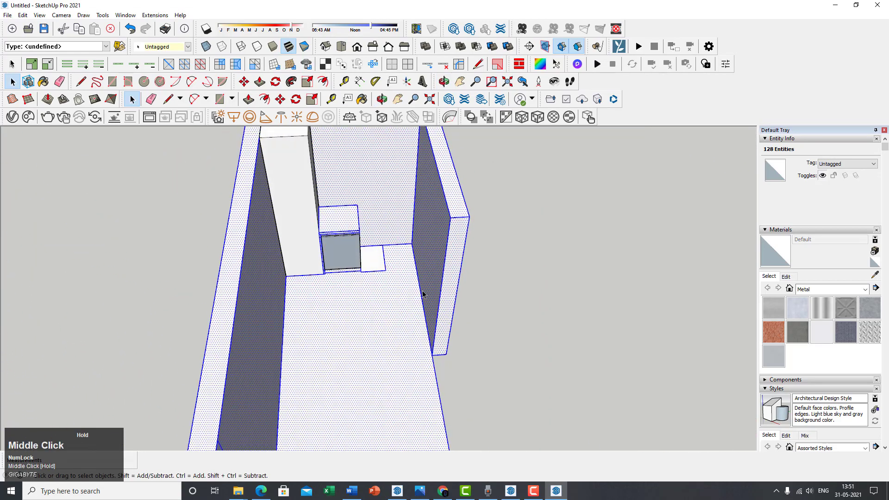
{"action": "scroll", "coordinate": [391, 318], "scroll_direction": "up", "scroll_amount": 5}
{"action": "left_click", "coordinate": [378, 284]}
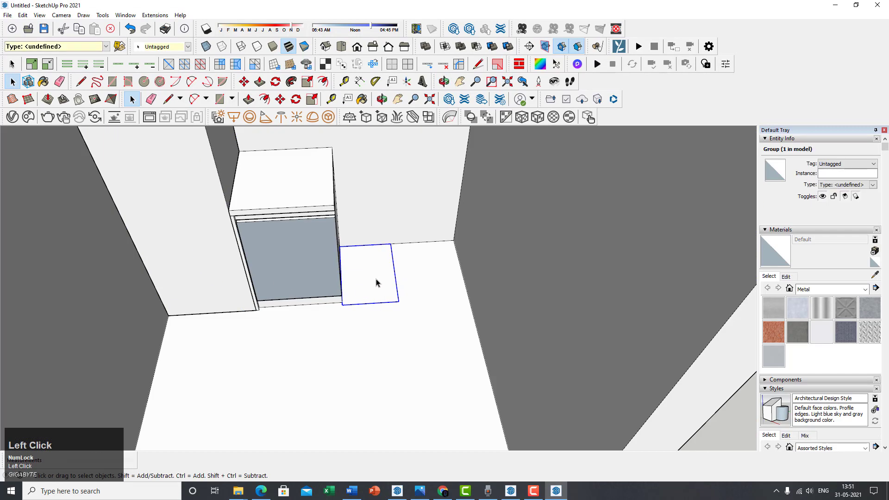
{"action": "double_click", "coordinate": [378, 281]}
{"action": "middle_click_drag", "start_coordinate": [378, 282], "coordinate": [454, 433]}
{"action": "scroll", "coordinate": [405, 352], "scroll_direction": "up", "scroll_amount": 3}
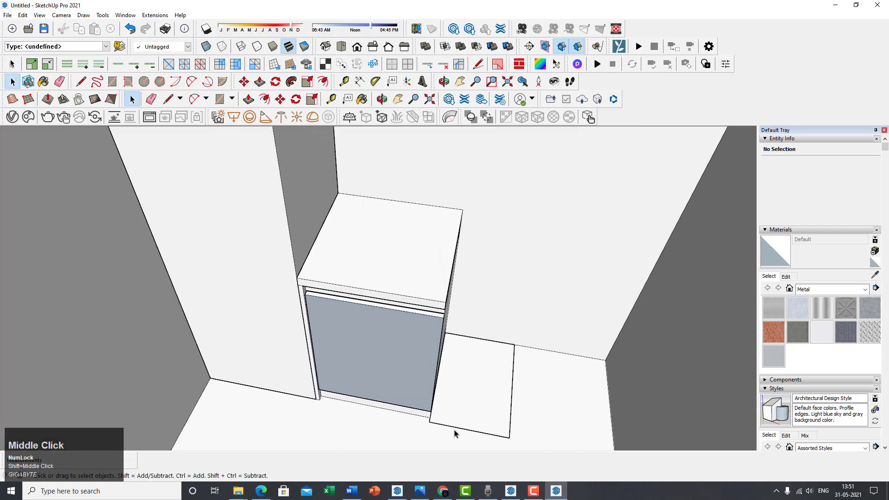
{"action": "left_click", "coordinate": [532, 492]}
{"action": "left_click", "coordinate": [843, 451]}
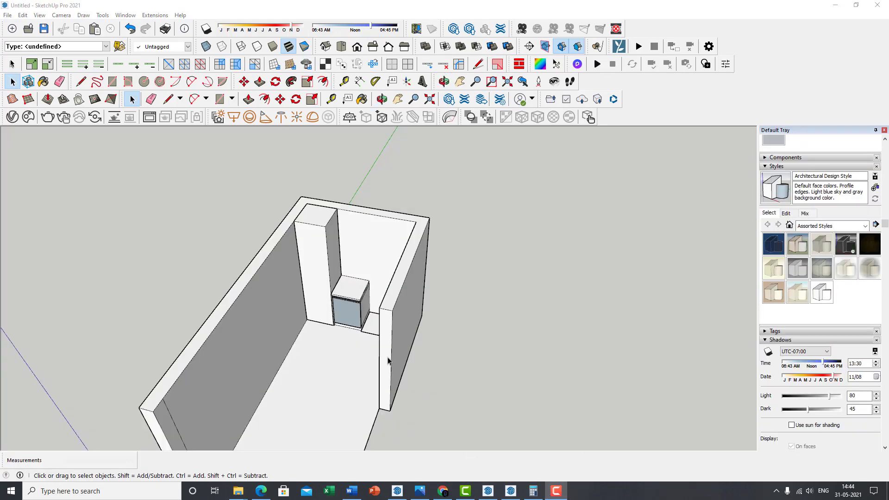
Step: Measure the outside width of the room's end wall behind the base cabinet, from one bottom corner to the other
{"action": "scroll", "coordinate": [353, 340], "scroll_direction": "up", "scroll_amount": 4}
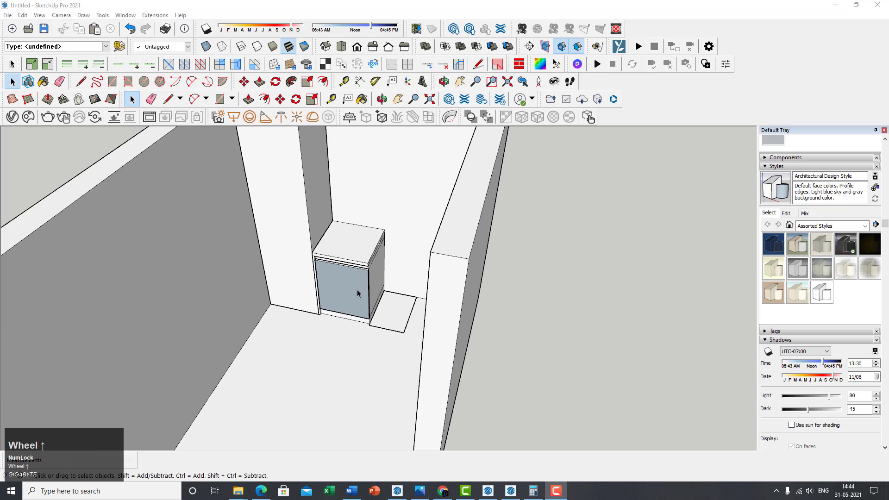
{"action": "mouse_move", "coordinate": [354, 300]}
{"action": "middle_mouse_down", "text": "shift"}
{"action": "mouse_move", "coordinate": [388, 337]}
{"action": "mouse_move", "coordinate": [417, 321]}
{"action": "mouse_move", "coordinate": [384, 313]}
{"action": "mouse_move", "coordinate": [401, 289]}
{"action": "mouse_move", "coordinate": [401, 329]}
{"action": "middle_mouse_up", "text": "shift"}
{"action": "scroll", "coordinate": [377, 325], "scroll_direction": "up", "scroll_amount": 2}
{"action": "scroll", "coordinate": [376, 325], "scroll_direction": "up", "scroll_amount": 1}
{"action": "scroll", "coordinate": [383, 314], "scroll_direction": "up", "scroll_amount": 1}
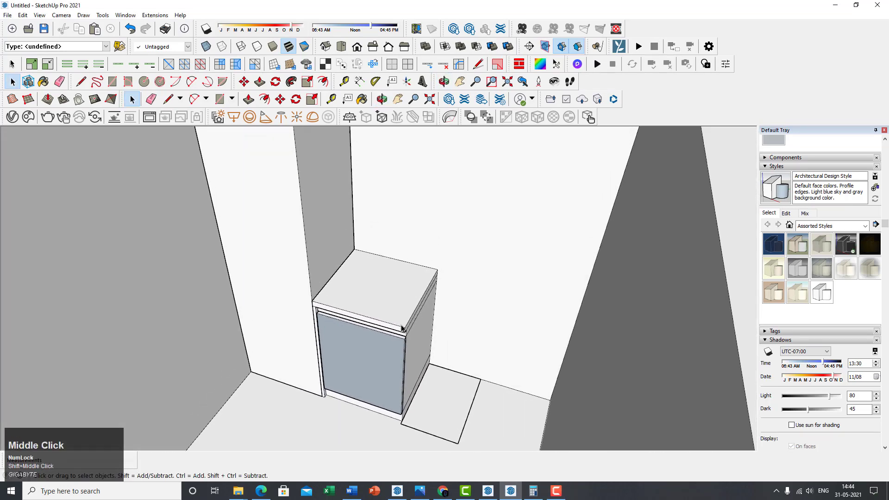
{"action": "scroll", "coordinate": [401, 328], "scroll_direction": "down", "scroll_amount": 1}
{"action": "middle_click_drag", "start_coordinate": [348, 349], "coordinate": [523, 359]}
{"action": "scroll", "coordinate": [417, 342], "scroll_direction": "down", "scroll_amount": 2}
{"action": "scroll", "coordinate": [442, 388], "scroll_direction": "up", "scroll_amount": 1}
{"action": "middle_click_drag", "start_coordinate": [443, 387], "coordinate": [455, 362]}
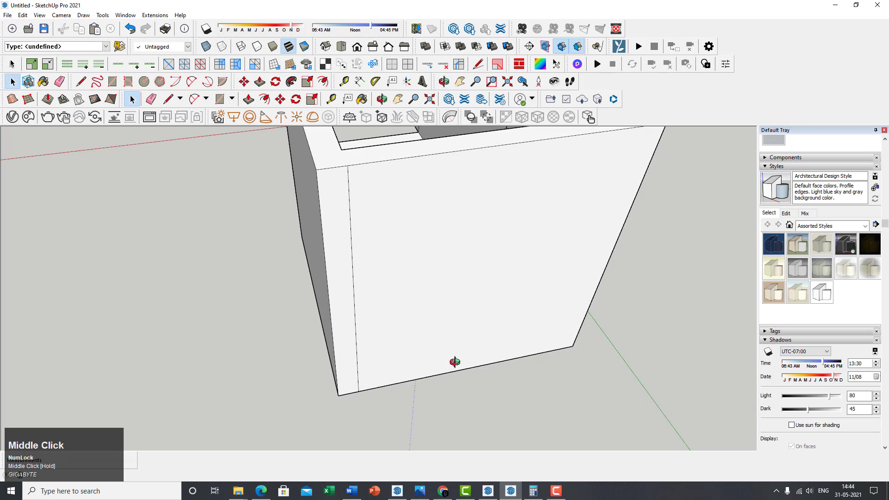
{"action": "key", "text": "t"}
{"action": "left_click", "coordinate": [345, 392]}
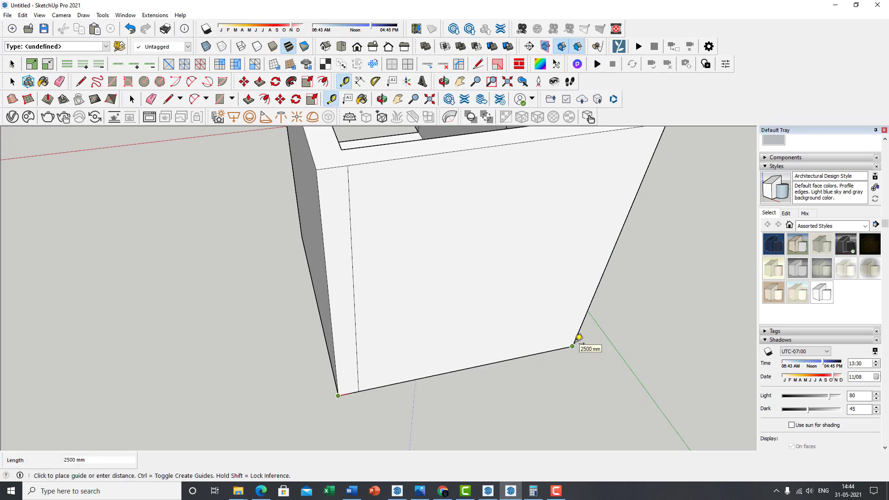
Step: Measure the floor distance from the column's front corner beside the base cabinet across to the opposite side wall
{"action": "scroll", "coordinate": [579, 338], "scroll_direction": "down", "scroll_amount": 3}
{"action": "middle_click_drag", "start_coordinate": [406, 341], "coordinate": [432, 307]}
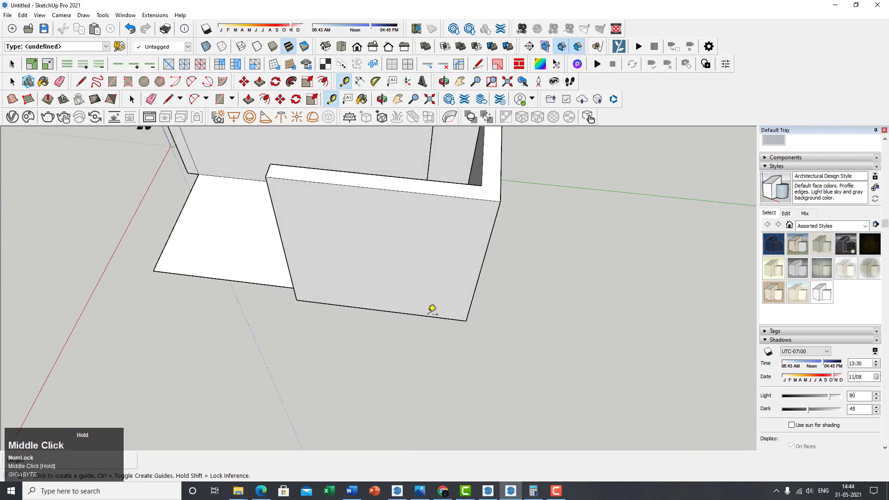
{"action": "scroll", "coordinate": [315, 206], "scroll_direction": "up", "scroll_amount": 5}
{"action": "middle_click_drag", "start_coordinate": [344, 237], "coordinate": [498, 185]}
{"action": "scroll", "coordinate": [293, 303], "scroll_direction": "up", "scroll_amount": 3}
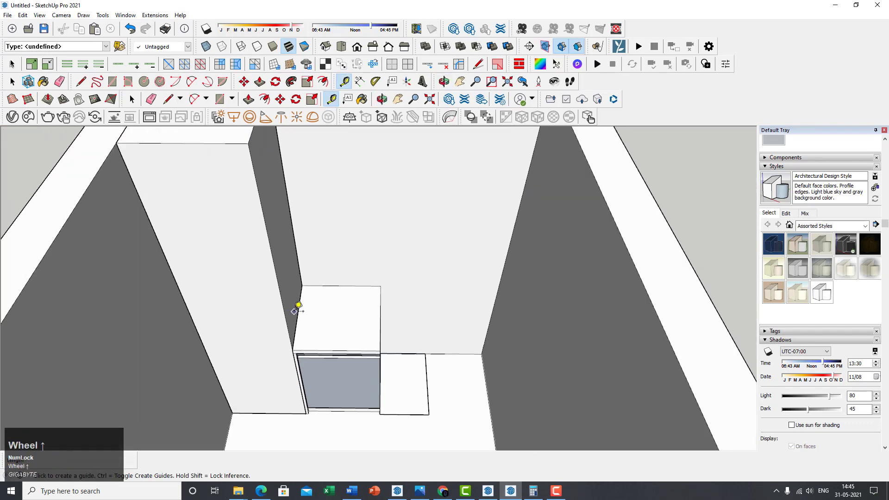
{"action": "middle_click_drag", "start_coordinate": [293, 303], "coordinate": [287, 368]}
{"action": "scroll", "coordinate": [323, 273], "scroll_direction": "up", "scroll_amount": 3}
{"action": "middle_click_drag", "start_coordinate": [323, 274], "coordinate": [318, 274]}
{"action": "scroll", "coordinate": [333, 278], "scroll_direction": "up", "scroll_amount": 3}
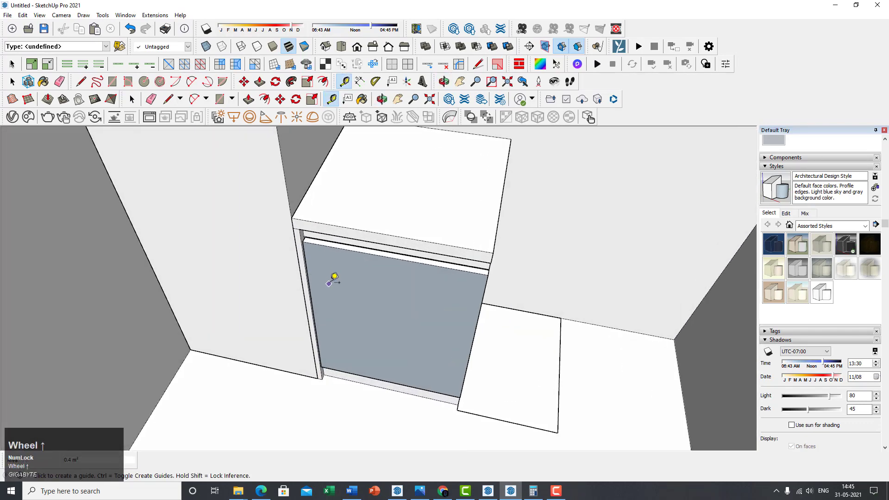
{"action": "scroll", "coordinate": [390, 285], "scroll_direction": "down", "scroll_amount": 1}
{"action": "scroll", "coordinate": [390, 284], "scroll_direction": "down", "scroll_amount": 1}
{"action": "middle_click_drag", "start_coordinate": [392, 293], "coordinate": [422, 363]}
{"action": "scroll", "coordinate": [319, 351], "scroll_direction": "up", "scroll_amount": 2}
{"action": "left_click", "coordinate": [304, 355]}
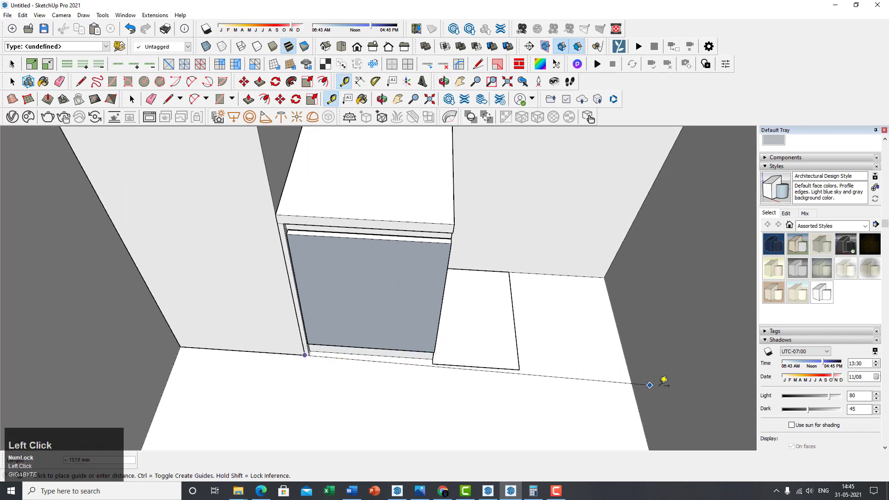
{"action": "left_click", "coordinate": [630, 377]}
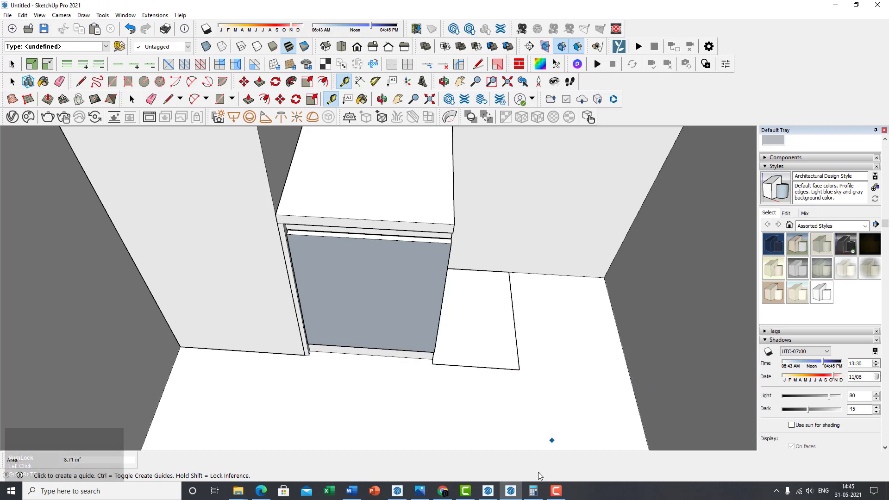
Step: Consult the reference photo and add up the cabinet widths 600 + 400 + 600 + 600 in Calculator
{"action": "left_click", "coordinate": [533, 490]}
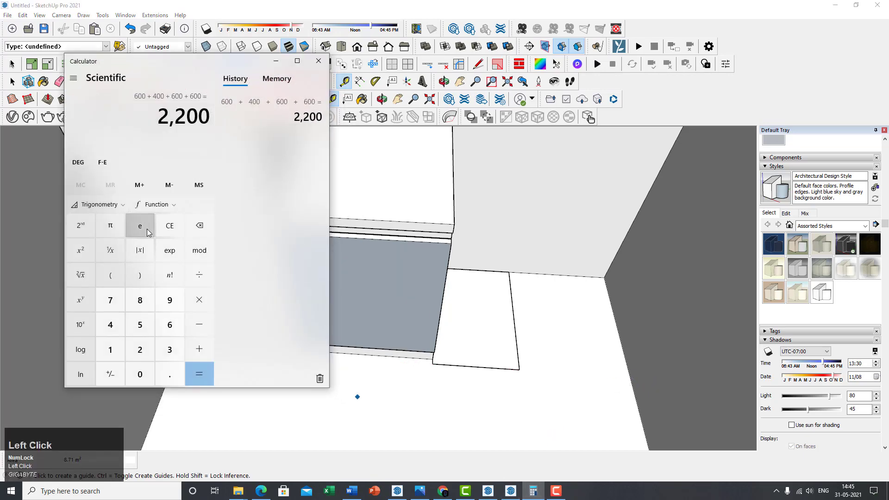
{"action": "left_click", "coordinate": [146, 229]}
{"action": "left_click", "coordinate": [171, 229]}
{"action": "left_click", "coordinate": [420, 490]}
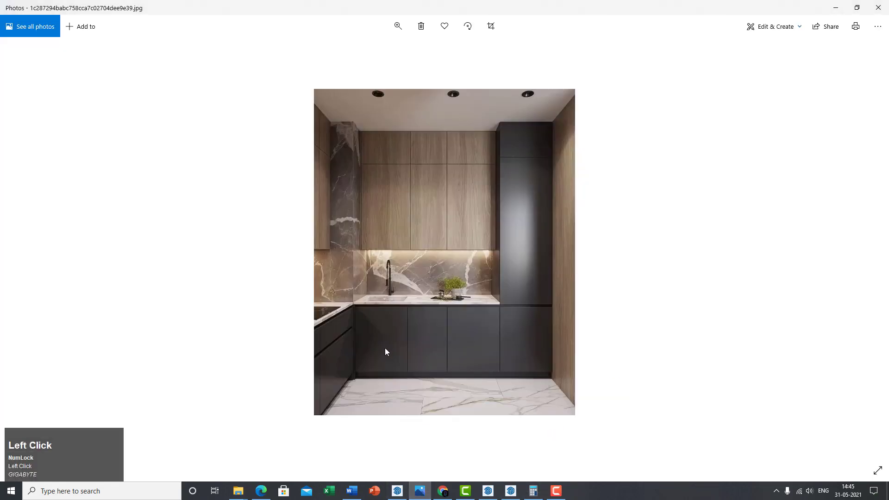
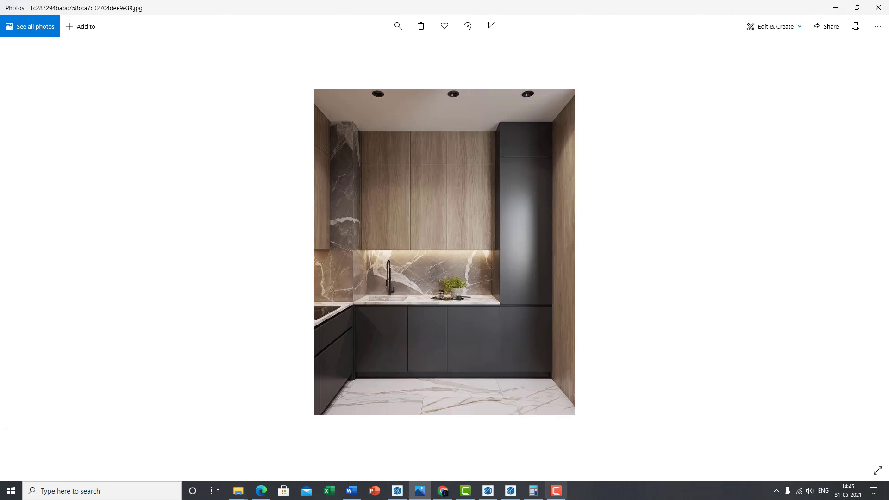
{"action": "left_click", "coordinate": [534, 491]}
{"action": "type", "text": "600"}
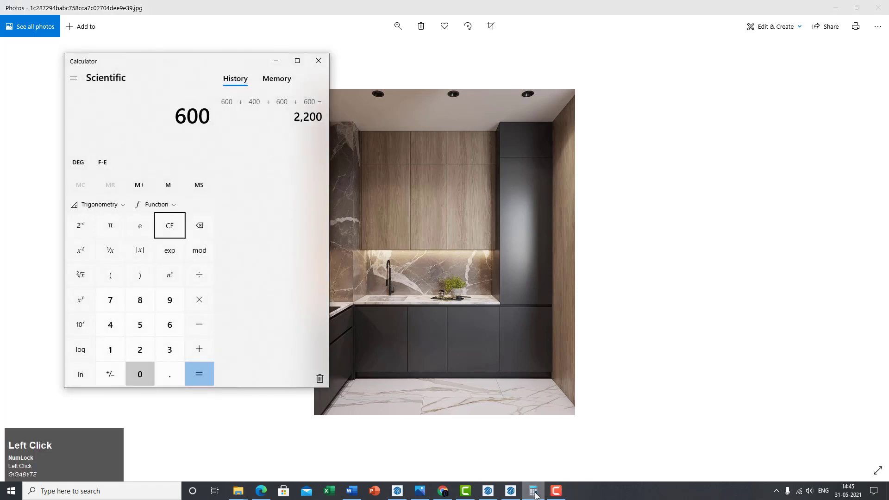
{"action": "type", "text": " + 400 + "}
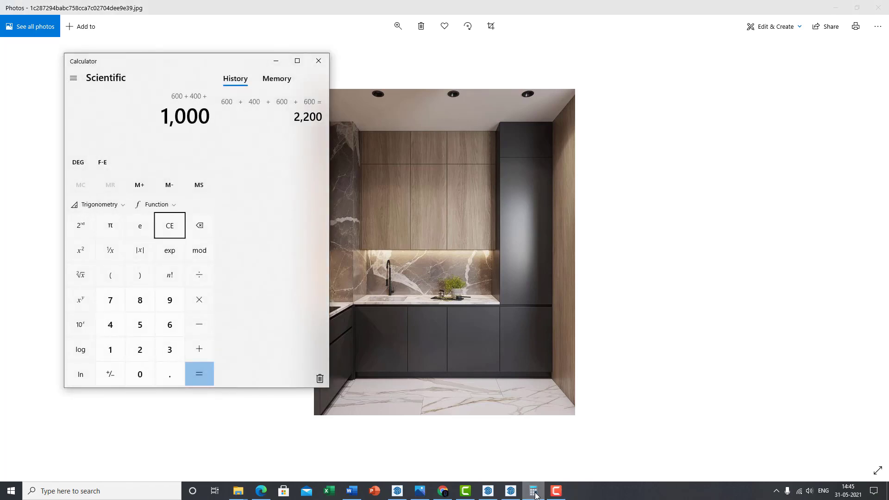
{"action": "type", "text": "600 + "}
{"action": "type", "text": "600 +"}
{"action": "key", "text": "Return"}
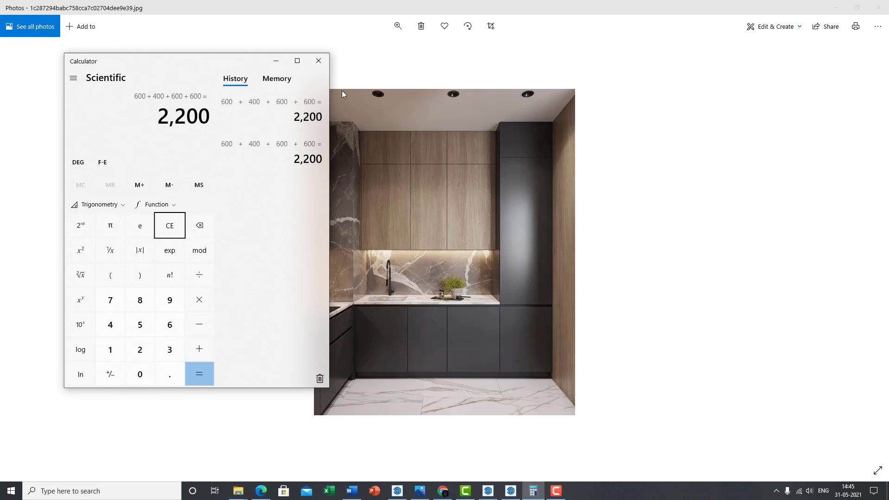
{"action": "left_click", "coordinate": [275, 61]}
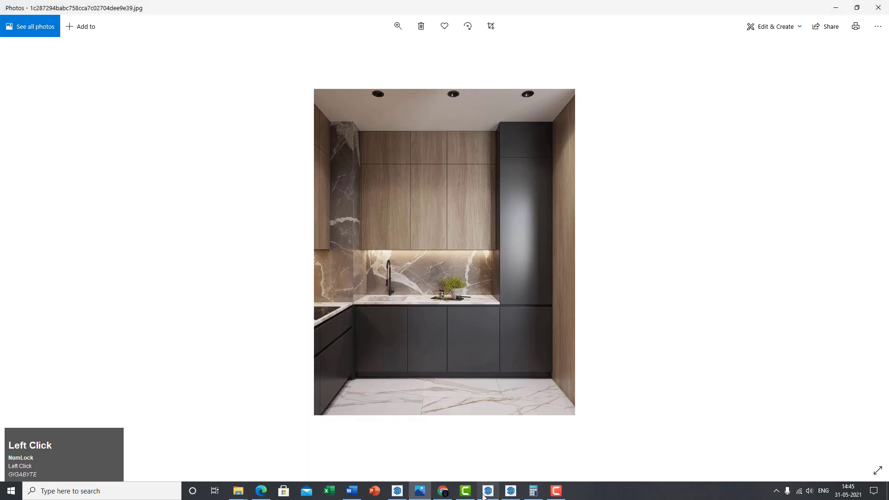
Step: Switch back to the SketchUp kitchen model and recheck the clear span from the column corner to the opposite wall
{"action": "mouse_move", "coordinate": [488, 491]}
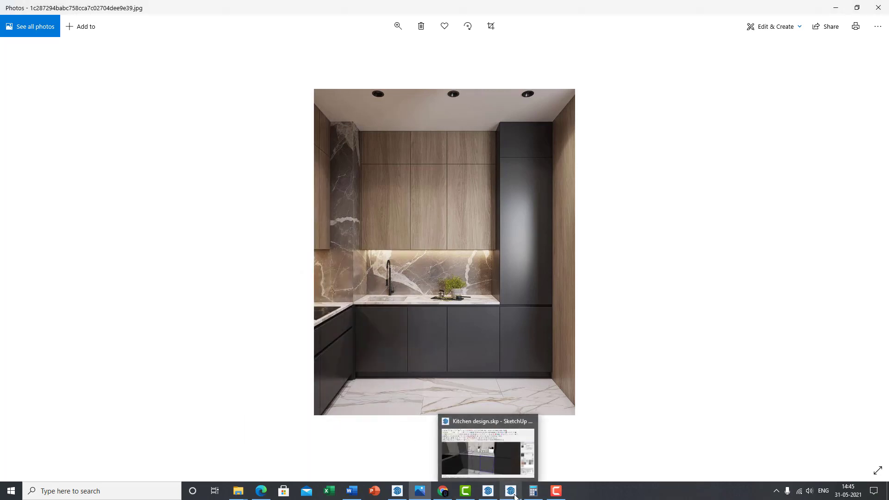
{"action": "left_click", "coordinate": [493, 449]}
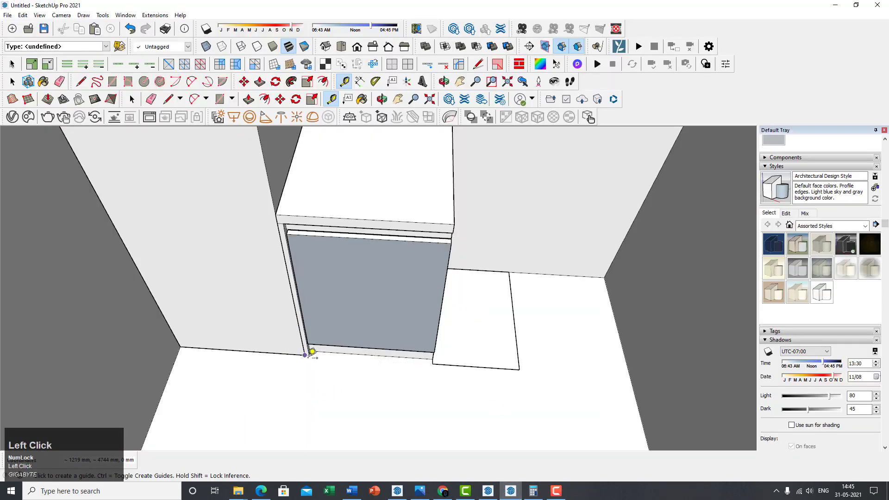
{"action": "left_click", "coordinate": [307, 354]}
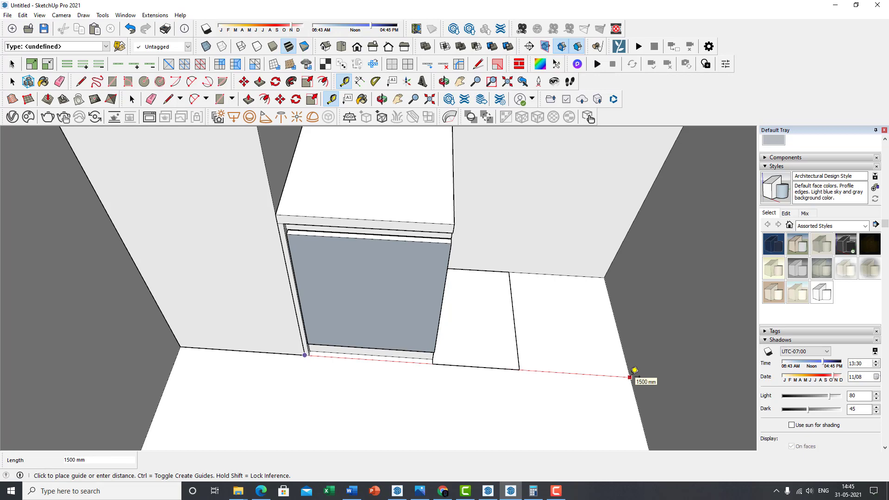
{"action": "key", "text": "space"}
Step: Push/Pull the outer face of the side wall opposite the column outward by 700 mm
{"action": "scroll", "coordinate": [345, 337], "scroll_direction": "down", "scroll_amount": 3}
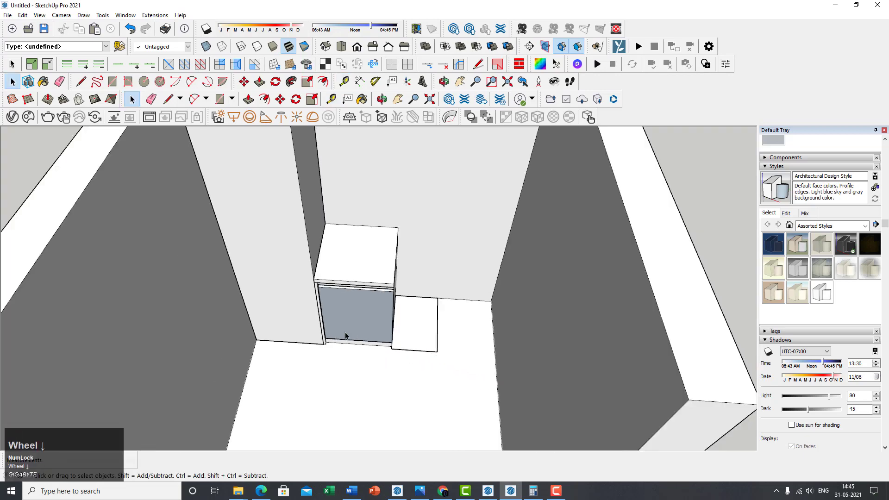
{"action": "middle_click_drag", "start_coordinate": [345, 338], "coordinate": [509, 327], "text": "shift"}
{"action": "scroll", "coordinate": [464, 341], "scroll_direction": "down", "scroll_amount": 4}
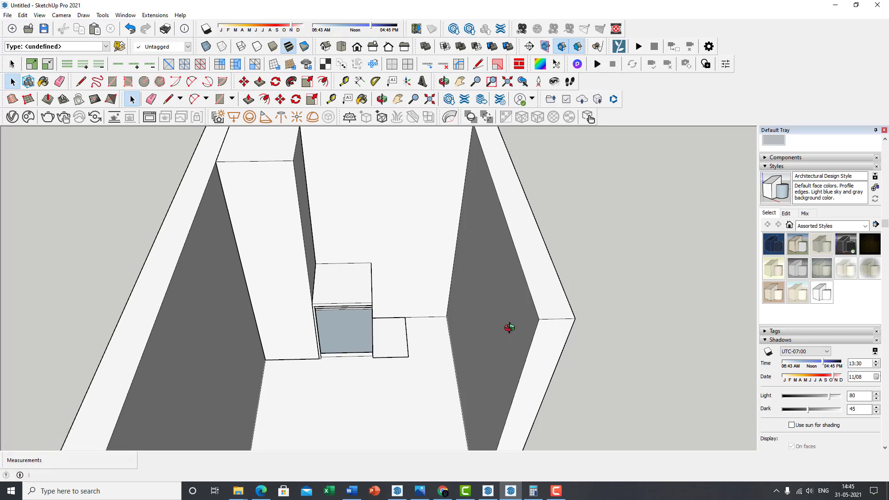
{"action": "middle_click_drag", "start_coordinate": [511, 330], "coordinate": [424, 303]}
{"action": "scroll", "coordinate": [403, 359], "scroll_direction": "up", "scroll_amount": 3}
{"action": "scroll", "coordinate": [419, 359], "scroll_direction": "down", "scroll_amount": 4}
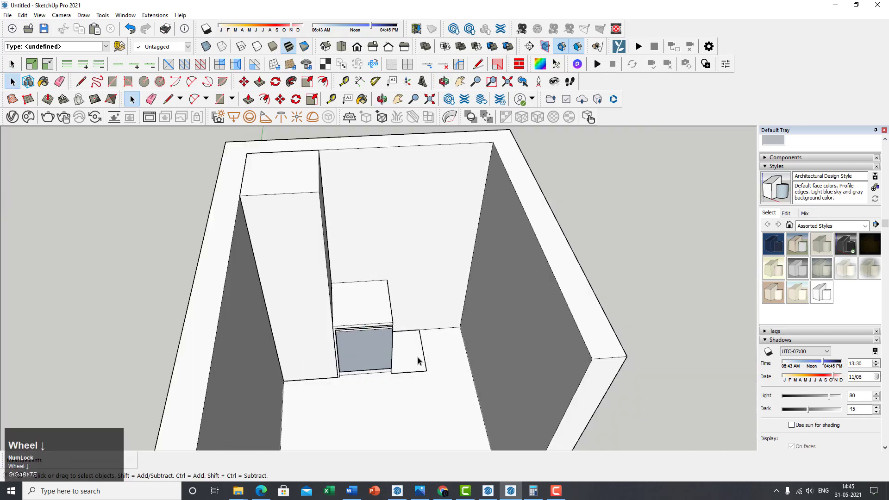
{"action": "middle_click_drag", "start_coordinate": [418, 360], "coordinate": [373, 292]}
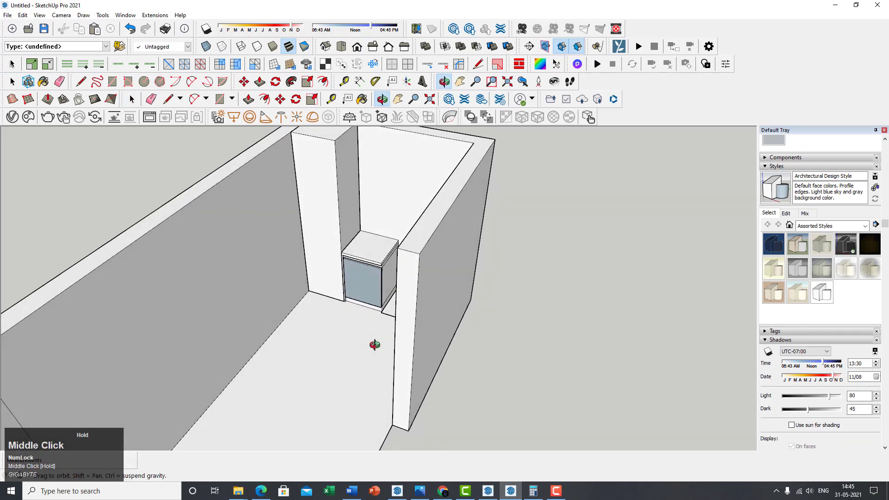
{"action": "key", "text": "p"}
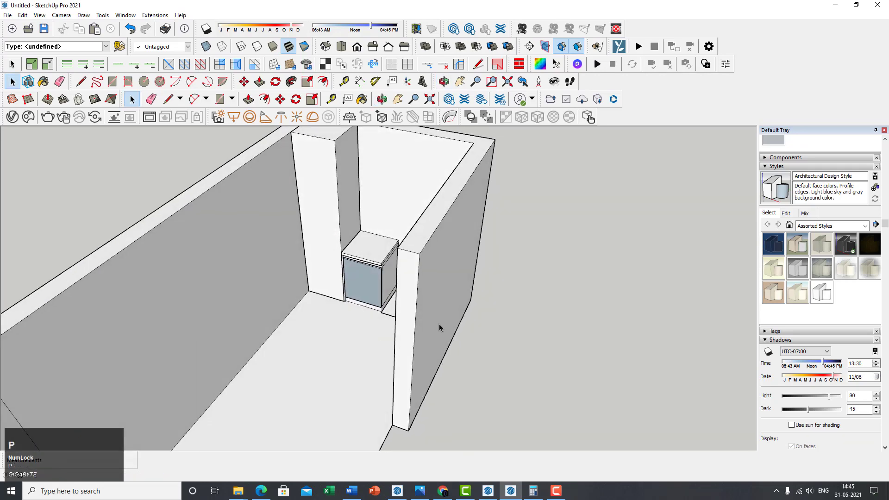
{"action": "left_click", "coordinate": [429, 299]}
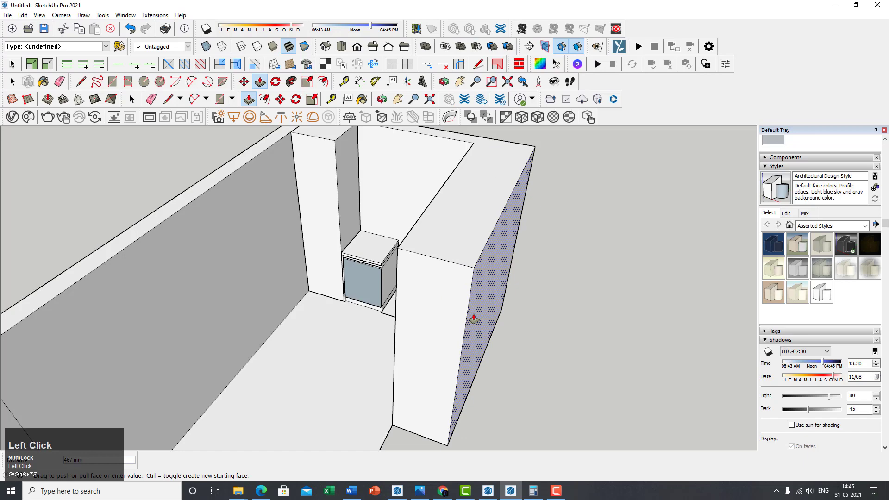
{"action": "type", "text": "700"}
{"action": "key", "text": "Return"}
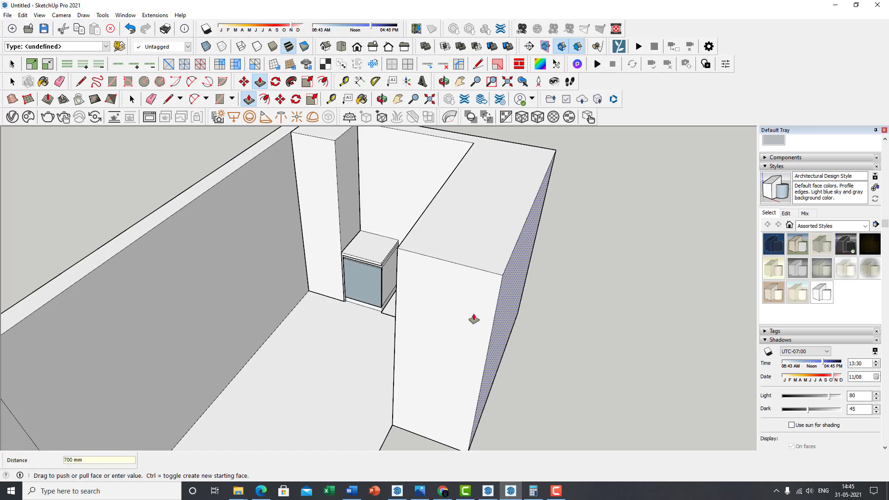
Step: Push the same side wall's inner face back 700 mm to widen the room and restore the wall's thickness
{"action": "middle_click_drag", "start_coordinate": [408, 300], "coordinate": [478, 281]}
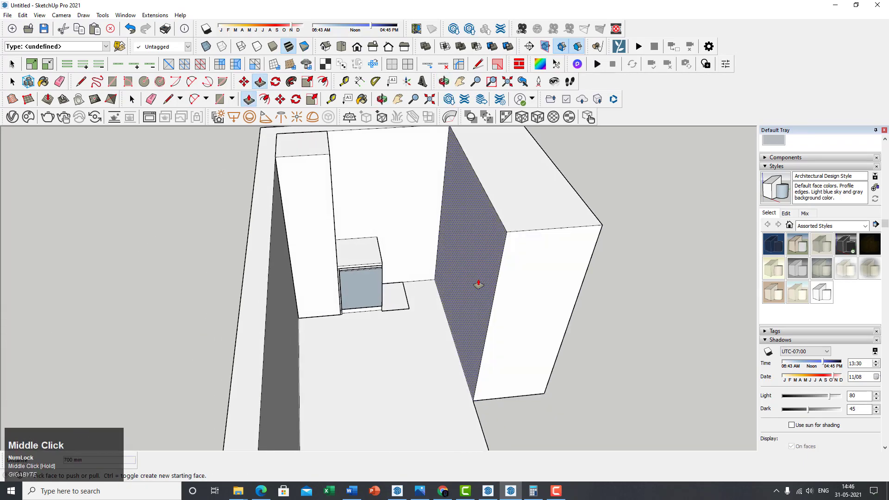
{"action": "left_click", "coordinate": [483, 280]}
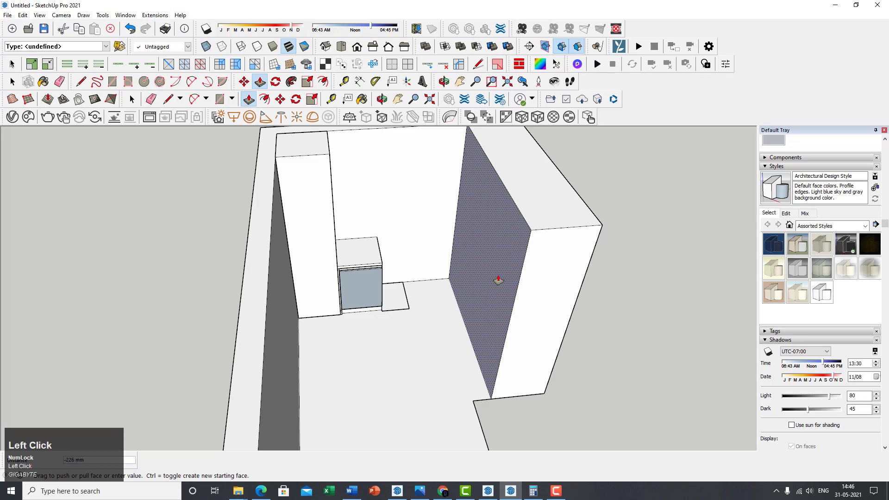
{"action": "type", "text": "700"}
{"action": "key", "text": "Return"}
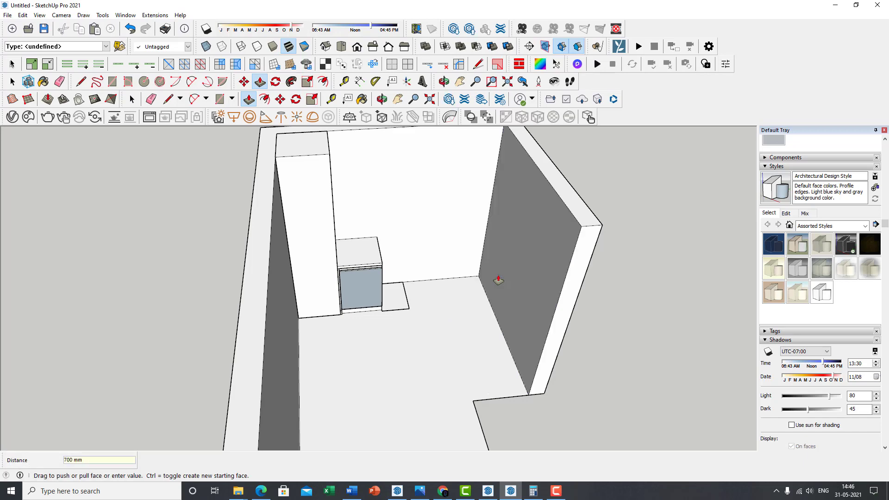
Step: Compare the widened room and its cabinet run with the reference photo
{"action": "middle_click_drag", "start_coordinate": [524, 274], "coordinate": [474, 301]}
{"action": "scroll", "coordinate": [537, 318], "scroll_direction": "up", "scroll_amount": 5}
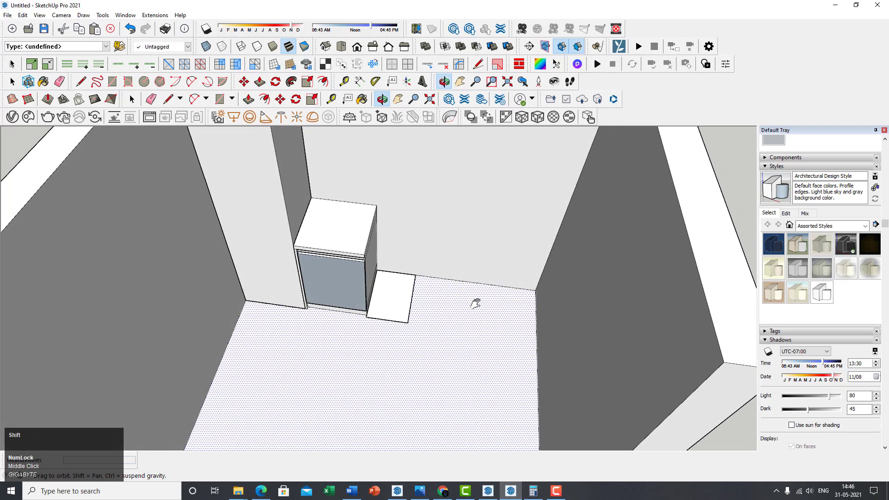
{"action": "scroll", "coordinate": [381, 373], "scroll_direction": "up", "scroll_amount": 3}
{"action": "middle_click", "coordinate": [395, 353]}
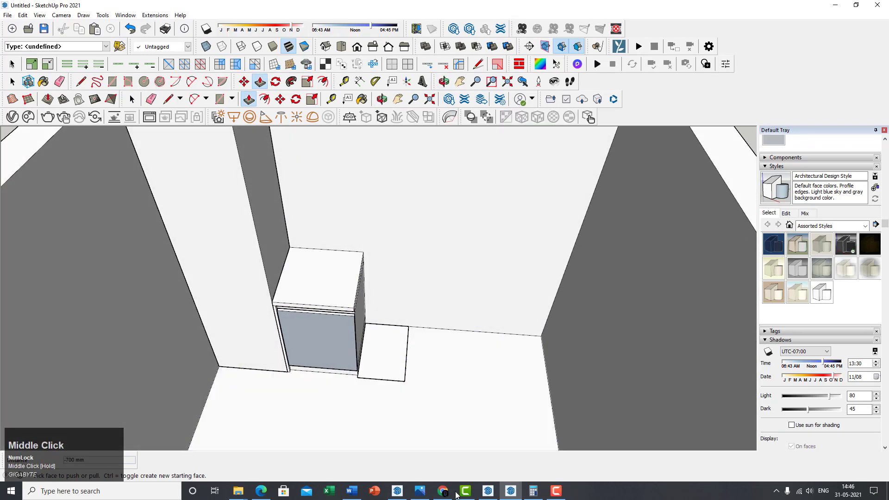
{"action": "left_click", "coordinate": [420, 491]}
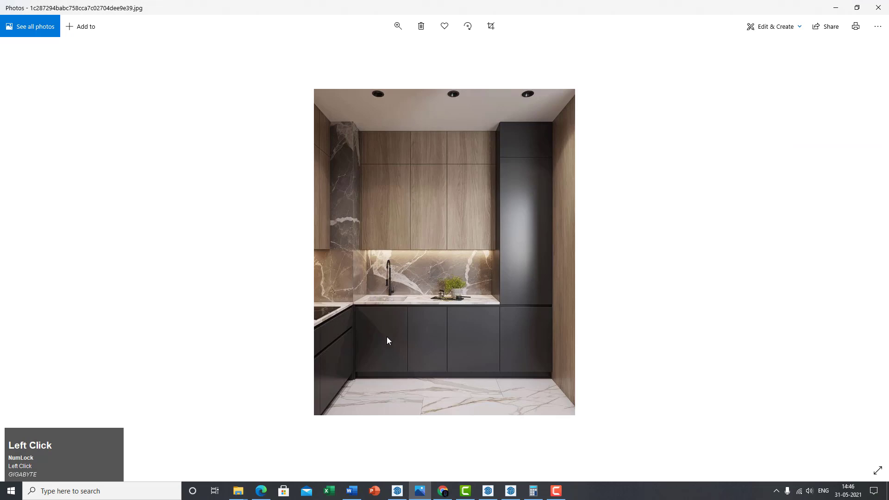
{"action": "left_click", "coordinate": [835, 5]}
Step: Examine the base cabinet's countertop and exposed side, selecting the top face and the side panel face
{"action": "middle_click_drag", "start_coordinate": [512, 258], "coordinate": [496, 284]}
{"action": "scroll", "coordinate": [373, 319], "scroll_direction": "up", "scroll_amount": 3}
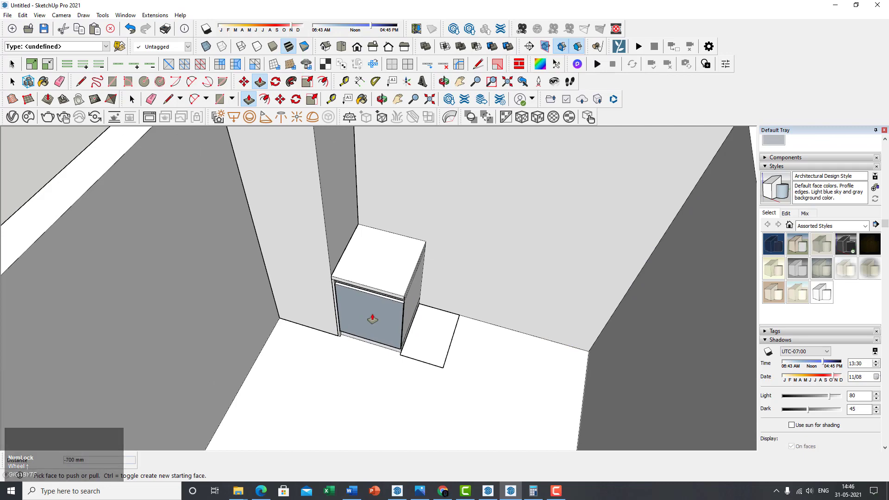
{"action": "middle_click_drag", "start_coordinate": [446, 313], "coordinate": [444, 257]}
{"action": "key", "text": "space"}
{"action": "scroll", "coordinate": [388, 275], "scroll_direction": "up", "scroll_amount": 2}
{"action": "left_click", "coordinate": [391, 287]}
{"action": "scroll", "coordinate": [423, 293], "scroll_direction": "up", "scroll_amount": 3}
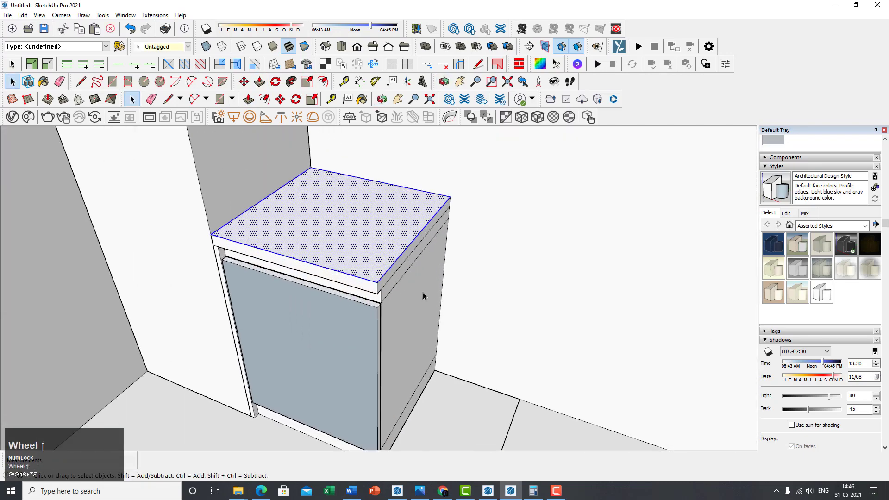
{"action": "left_click", "coordinate": [404, 289]}
{"action": "scroll", "coordinate": [369, 264], "scroll_direction": "down", "scroll_amount": 2}
{"action": "middle_click_drag", "start_coordinate": [369, 264], "coordinate": [414, 308]}
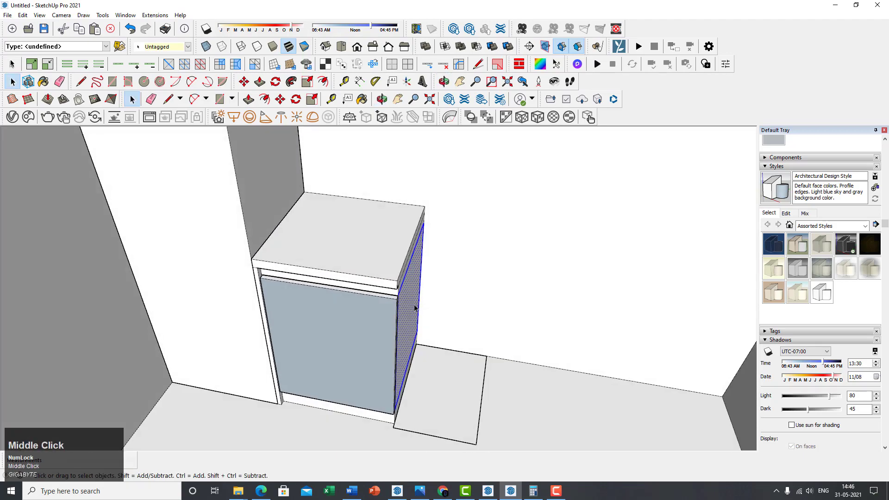
Step: Select the base cabinet together with all the geometry connected to it
{"action": "triple_click", "coordinate": [384, 275]}
{"action": "scroll", "coordinate": [385, 275], "scroll_direction": "down", "scroll_amount": 4}
{"action": "middle_click_drag", "start_coordinate": [385, 274], "coordinate": [389, 321]}
{"action": "scroll", "coordinate": [435, 285], "scroll_direction": "down", "scroll_amount": 2}
{"action": "scroll", "coordinate": [421, 307], "scroll_direction": "up", "scroll_amount": 2}
{"action": "left_click", "coordinate": [422, 307]}
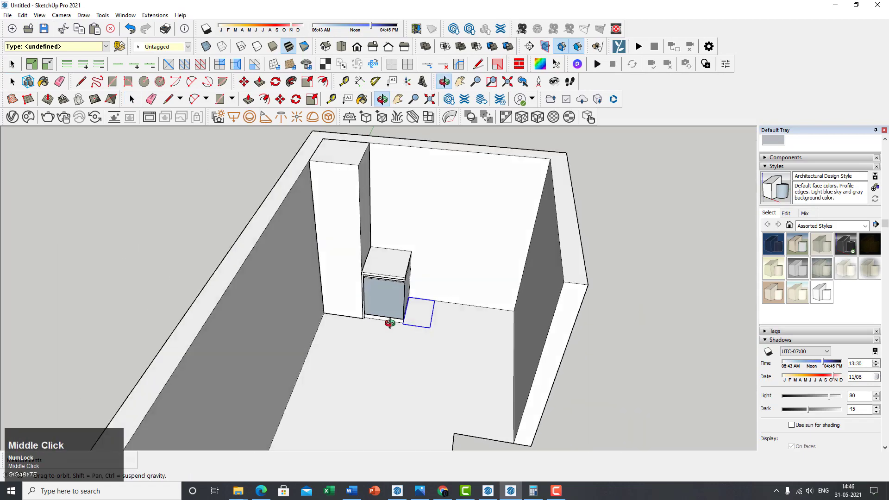
{"action": "scroll", "coordinate": [395, 266], "scroll_direction": "up", "scroll_amount": 1}
{"action": "triple_click", "coordinate": [392, 269]}
{"action": "scroll", "coordinate": [406, 228], "scroll_direction": "down", "scroll_amount": 2}
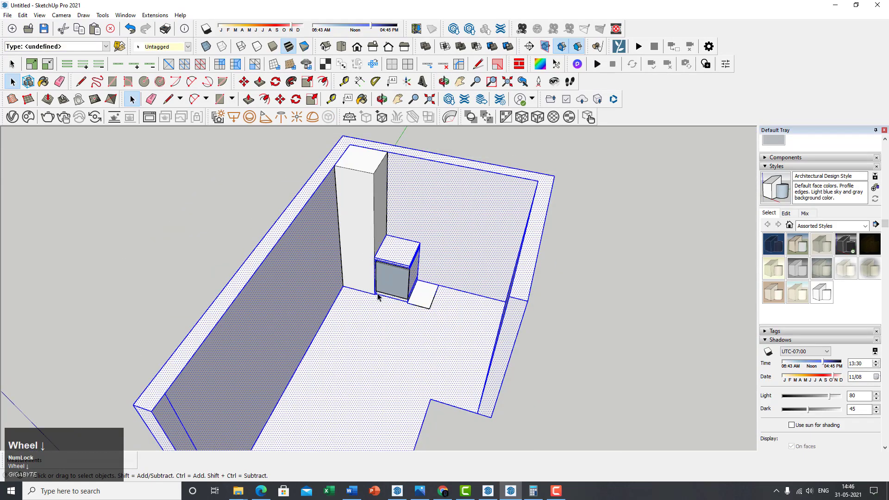
Step: Remove the connected walls and floor from the selection so that only the base cabinet's geometry stays selected
{"action": "middle_click_drag", "start_coordinate": [519, 302], "coordinate": [524, 294]}
{"action": "scroll", "coordinate": [400, 255], "scroll_direction": "up", "scroll_amount": 3}
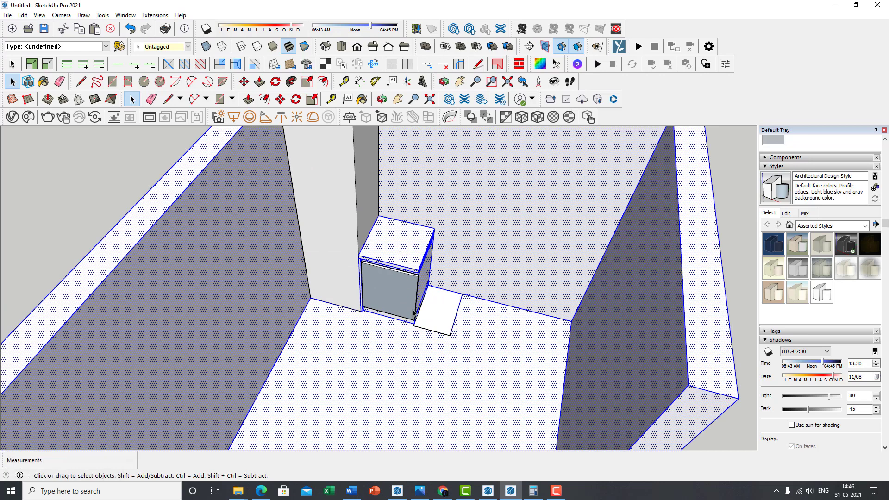
{"action": "middle_click_drag", "start_coordinate": [414, 313], "coordinate": [411, 238]}
{"action": "scroll", "coordinate": [406, 257], "scroll_direction": "up", "scroll_amount": 2}
{"action": "scroll", "coordinate": [398, 246], "scroll_direction": "down", "scroll_amount": 3}
{"action": "scroll", "coordinate": [389, 288], "scroll_direction": "up", "scroll_amount": 3}
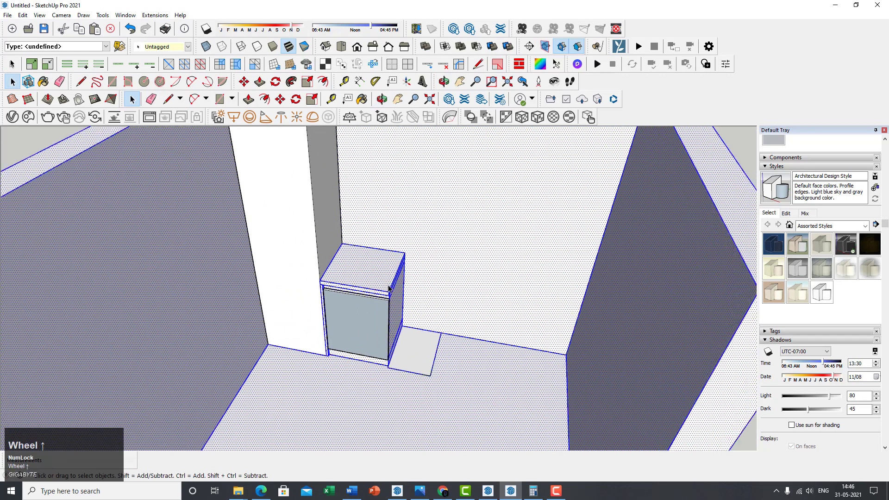
{"action": "middle_click_drag", "start_coordinate": [389, 287], "coordinate": [394, 264]}
{"action": "scroll", "coordinate": [419, 262], "scroll_direction": "down", "scroll_amount": 2}
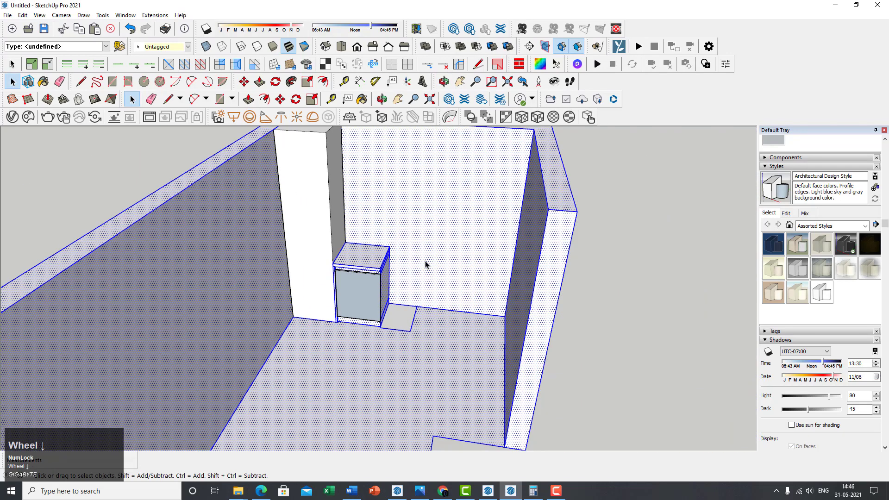
{"action": "scroll", "coordinate": [426, 264], "scroll_direction": "down", "scroll_amount": 3}
{"action": "middle_click_drag", "start_coordinate": [470, 260], "coordinate": [357, 252]}
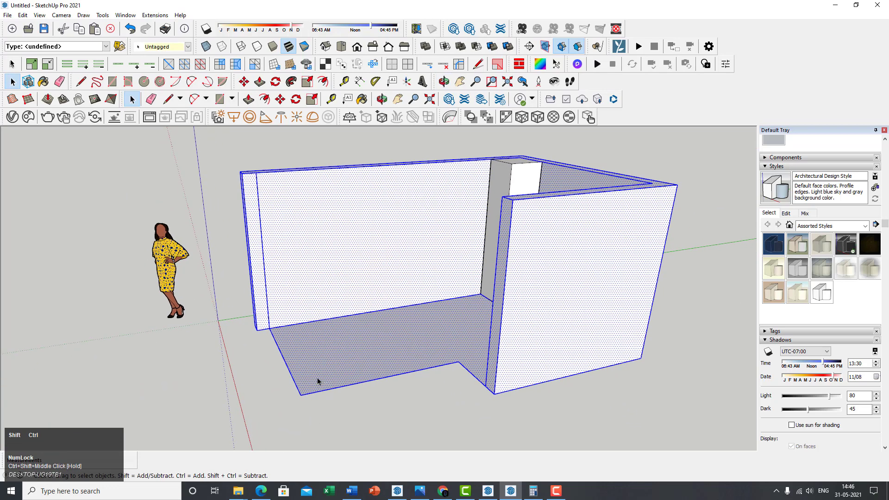
{"action": "left_click_drag", "start_coordinate": [231, 404], "coordinate": [229, 398], "text": "ctrl+shift"}
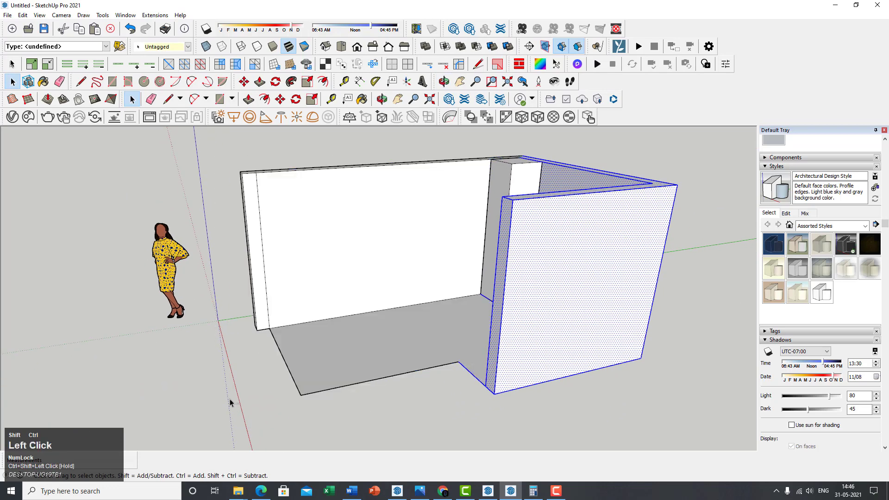
{"action": "left_click", "coordinate": [526, 374], "text": "ctrl+shift"}
{"action": "middle_click_drag", "start_coordinate": [421, 423], "coordinate": [597, 171]}
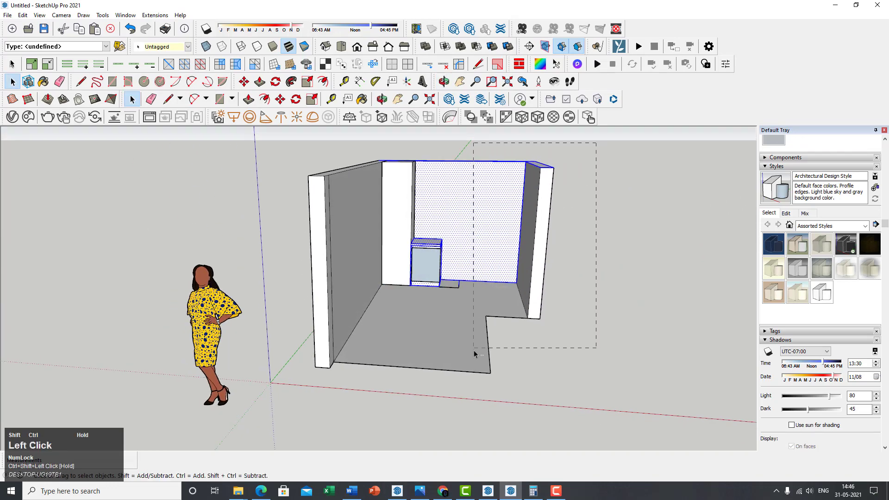
{"action": "left_click_drag", "start_coordinate": [474, 351], "coordinate": [474, 351], "text": "ctrl+shift"}
{"action": "scroll", "coordinate": [463, 350], "scroll_direction": "up", "scroll_amount": 4}
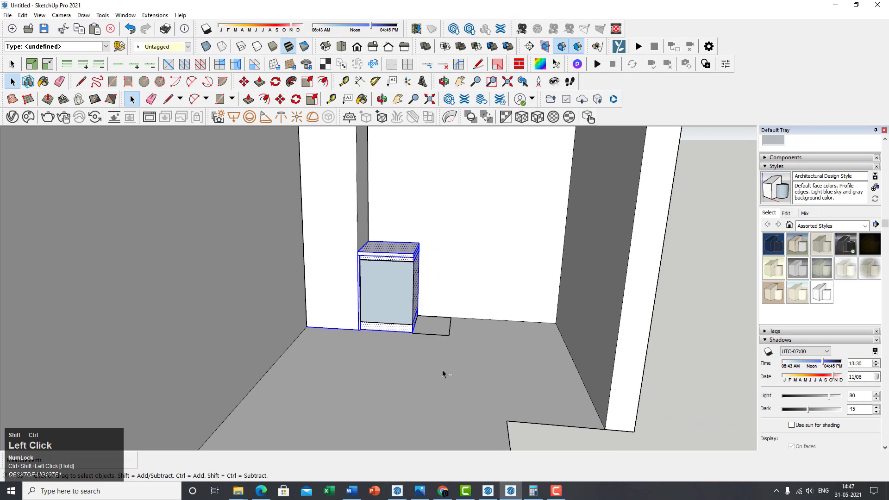
{"action": "scroll", "coordinate": [420, 316], "scroll_direction": "up", "scroll_amount": 2}
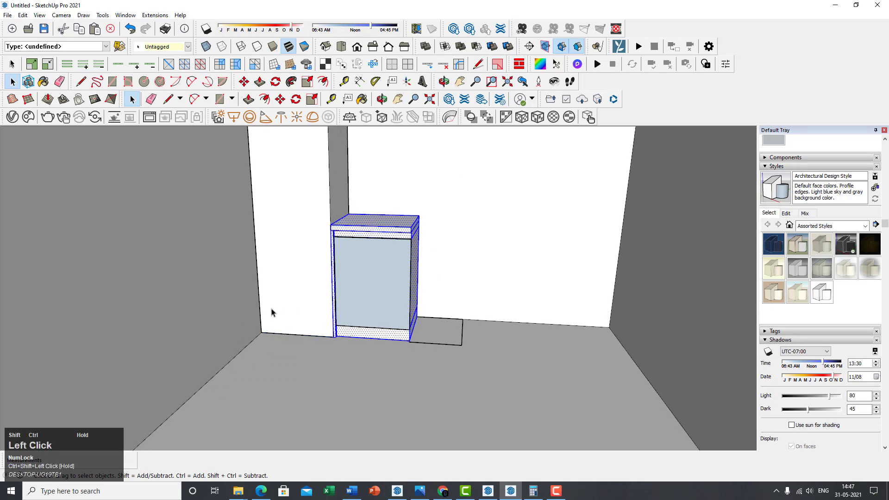
{"action": "scroll", "coordinate": [271, 313], "scroll_direction": "down", "scroll_amount": 3}
{"action": "middle_click_drag", "start_coordinate": [254, 267], "coordinate": [239, 167]}
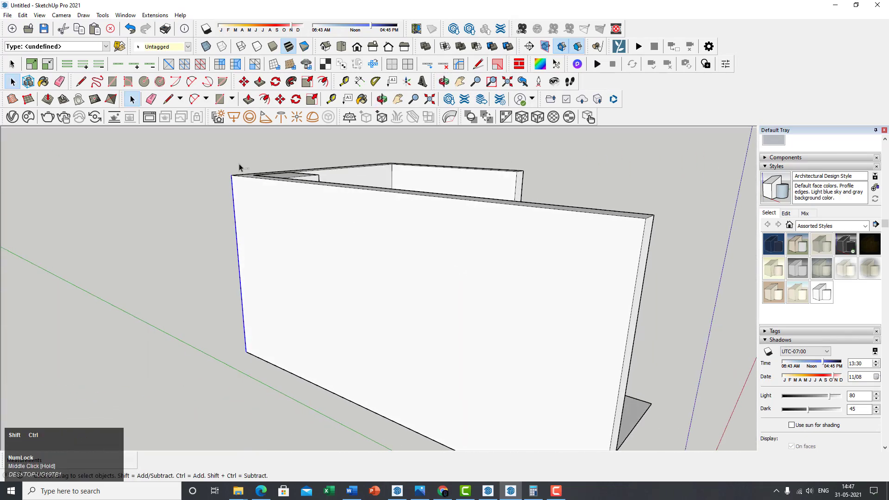
{"action": "middle_click_drag", "start_coordinate": [216, 219], "coordinate": [471, 230]}
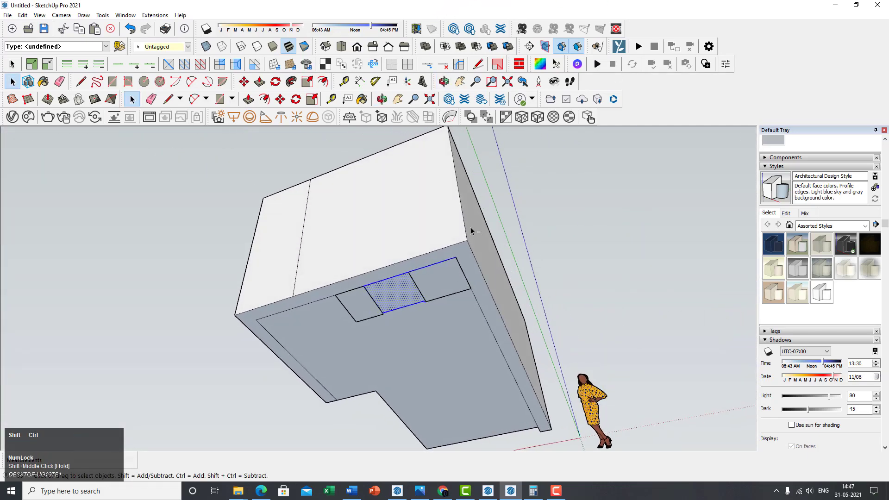
Step: Make a group from the selected base cabinet geometry
{"action": "scroll", "coordinate": [357, 275], "scroll_direction": "up", "scroll_amount": 2}
{"action": "middle_click_drag", "start_coordinate": [357, 275], "coordinate": [413, 262]}
{"action": "scroll", "coordinate": [535, 349], "scroll_direction": "down", "scroll_amount": 3}
{"action": "scroll", "coordinate": [428, 257], "scroll_direction": "up", "scroll_amount": 2}
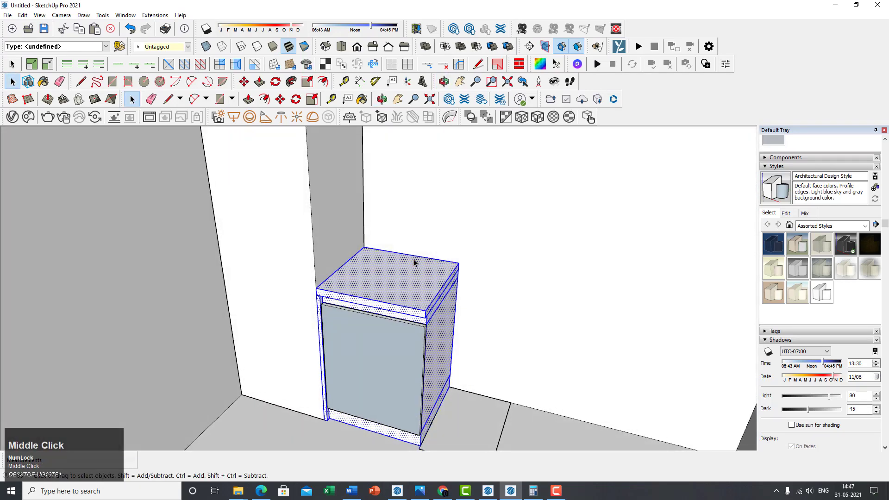
{"action": "middle_click_drag", "start_coordinate": [425, 394], "coordinate": [347, 429]}
{"action": "scroll", "coordinate": [382, 313], "scroll_direction": "up", "scroll_amount": 2}
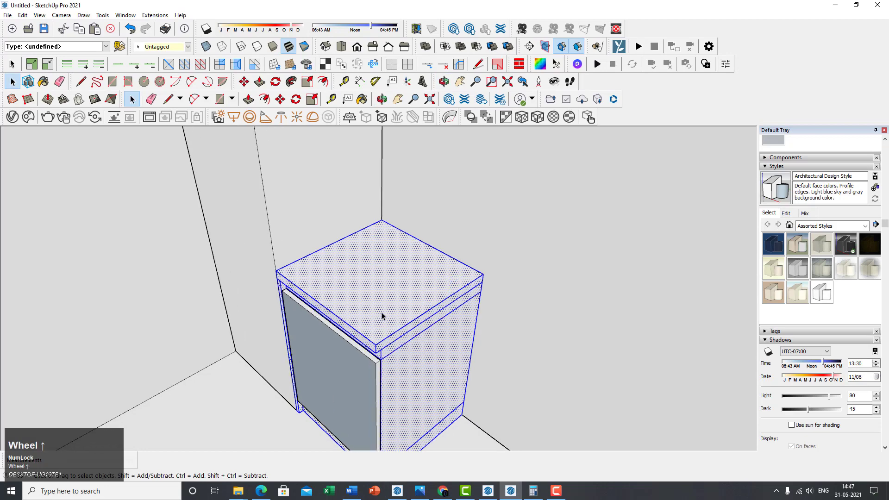
{"action": "right_click", "coordinate": [392, 297]}
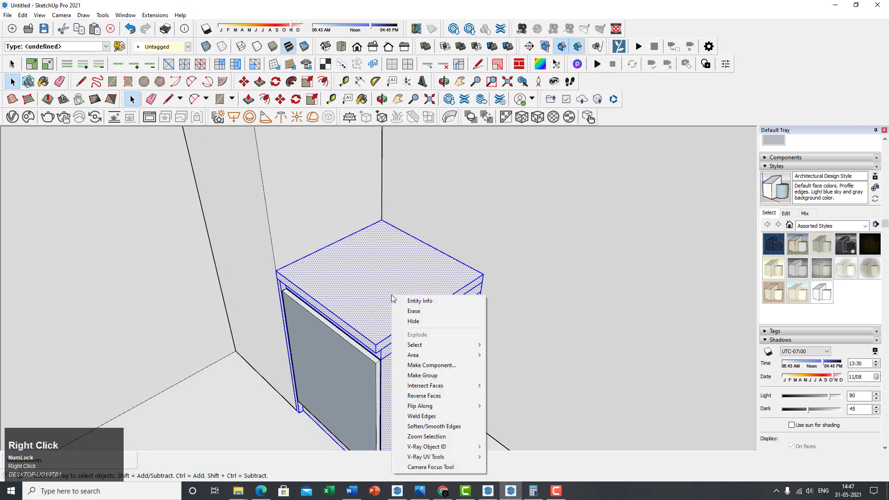
{"action": "left_click", "coordinate": [426, 376]}
{"action": "middle_click_drag", "start_coordinate": [422, 379], "coordinate": [333, 318]}
{"action": "scroll", "coordinate": [403, 284], "scroll_direction": "down", "scroll_amount": 3}
{"action": "middle_click_drag", "start_coordinate": [403, 284], "coordinate": [454, 345]}
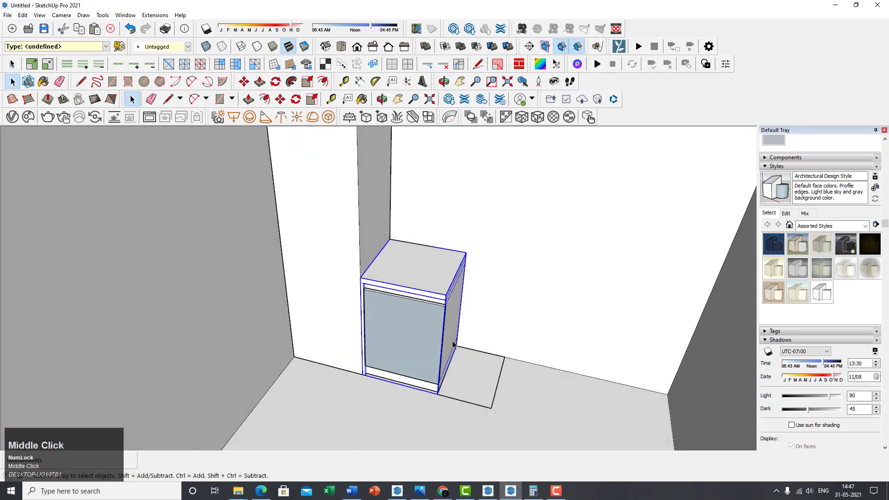
{"action": "scroll", "coordinate": [391, 325], "scroll_direction": "down", "scroll_amount": 4}
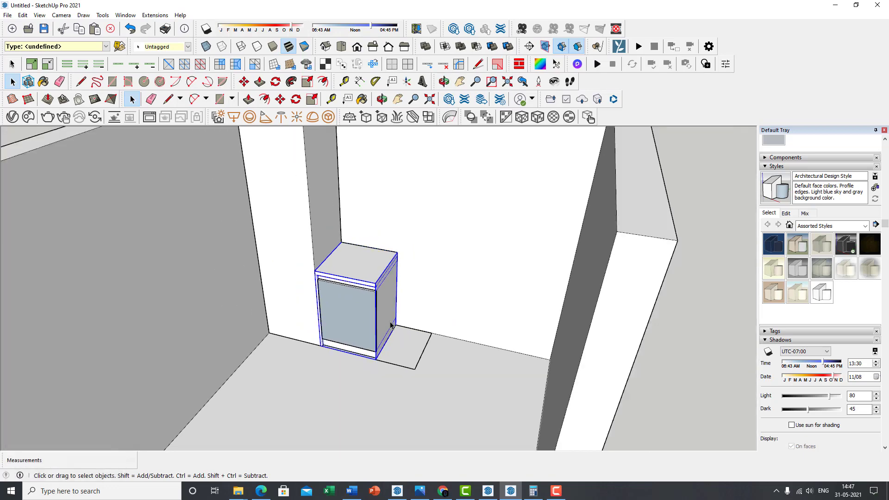
Step: Add the column-side wall, the back wall and the opposite side wall to the selection alongside the cabinet group
{"action": "middle_click_drag", "start_coordinate": [391, 328], "coordinate": [279, 295]}
{"action": "scroll", "coordinate": [429, 339], "scroll_direction": "down", "scroll_amount": 5}
{"action": "scroll", "coordinate": [401, 365], "scroll_direction": "up", "scroll_amount": 3}
{"action": "scroll", "coordinate": [355, 337], "scroll_direction": "down", "scroll_amount": 3}
{"action": "scroll", "coordinate": [333, 341], "scroll_direction": "up", "scroll_amount": 2}
{"action": "scroll", "coordinate": [357, 348], "scroll_direction": "up", "scroll_amount": 3}
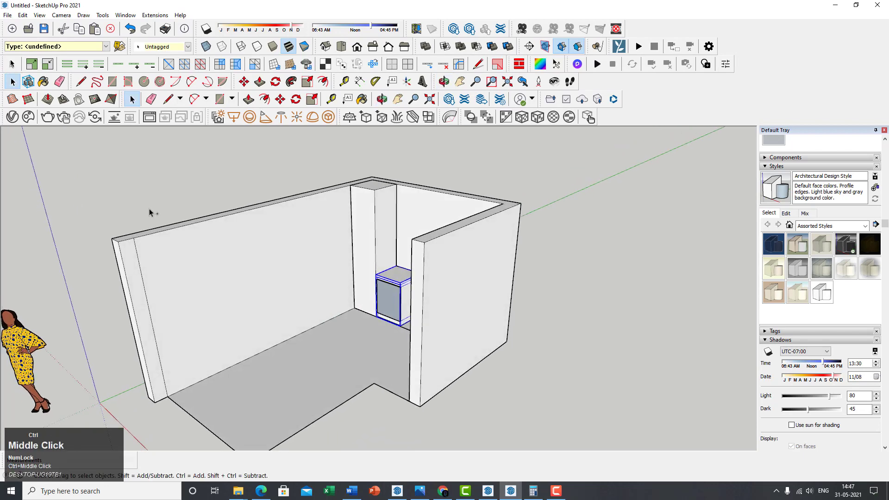
{"action": "left_click", "coordinate": [270, 213], "text": "ctrl"}
{"action": "left_click", "coordinate": [379, 177], "text": "ctrl"}
{"action": "left_click", "coordinate": [471, 235], "text": "ctrl"}
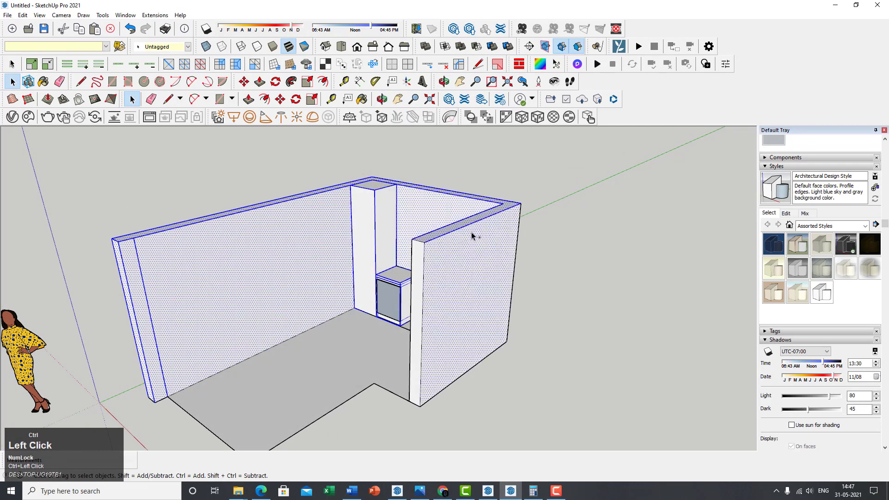
Step: Toggle the back and opposite side walls in and out of the selection, and subtract all walls, keeping only the cabinet selected
{"action": "middle_click_drag", "start_coordinate": [418, 254], "coordinate": [430, 231]}
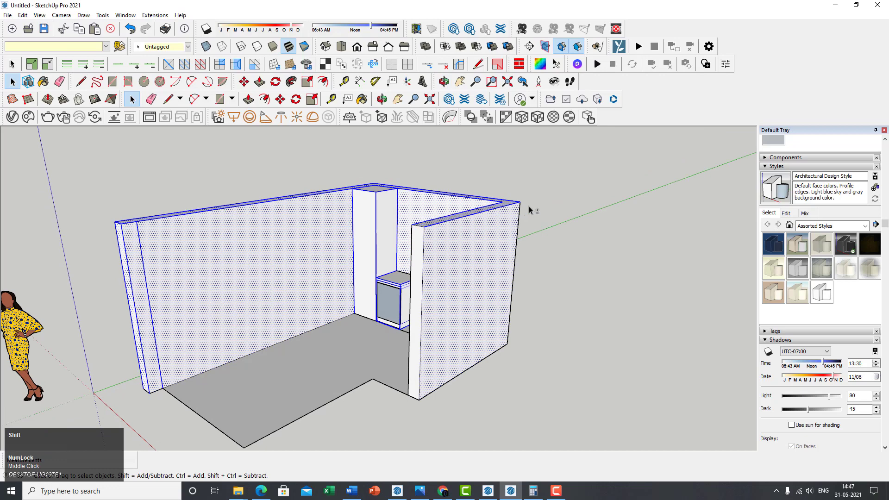
{"action": "left_click", "coordinate": [487, 259], "text": "shift"}
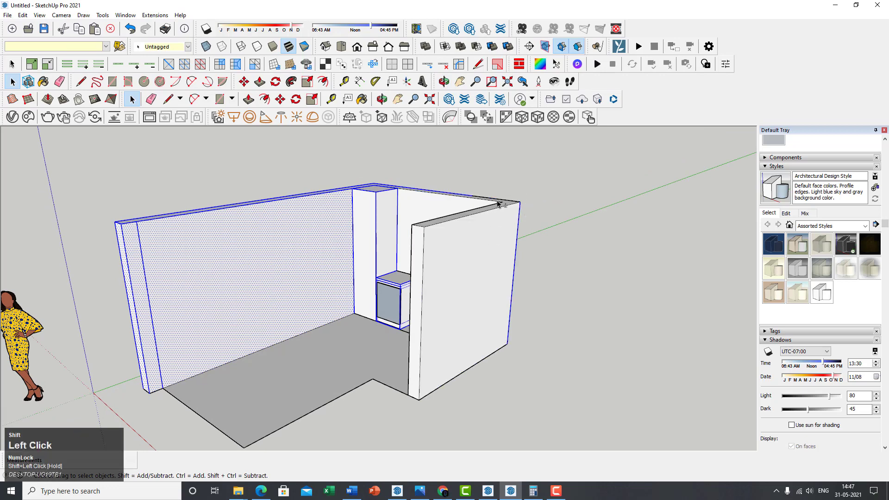
{"action": "left_click", "coordinate": [487, 244], "text": "shift"}
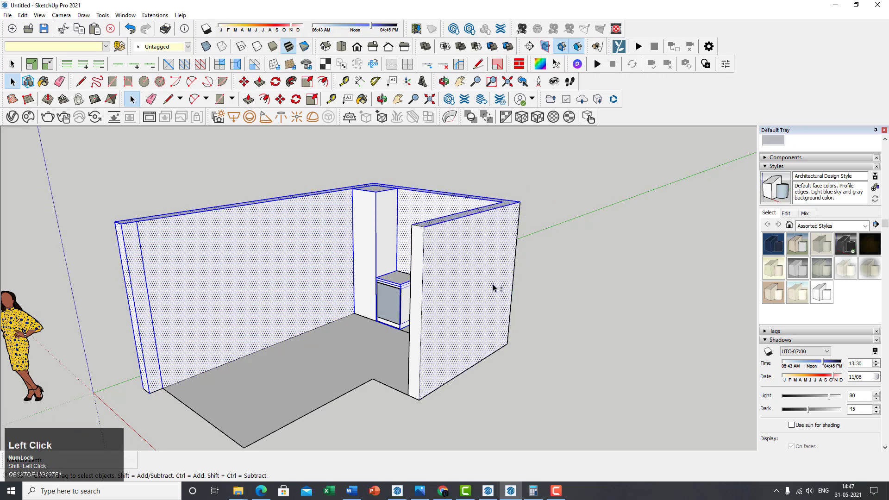
{"action": "left_click", "coordinate": [453, 241], "text": "shift"}
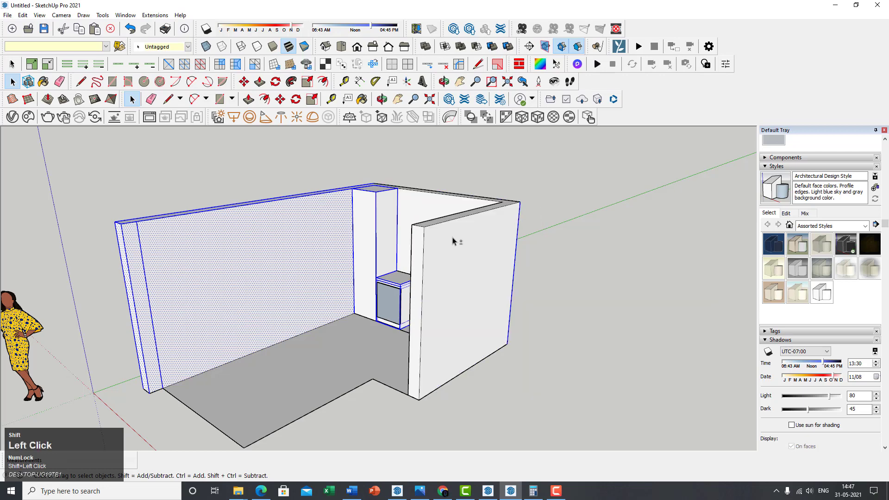
{"action": "left_click", "coordinate": [451, 250], "text": "shift"}
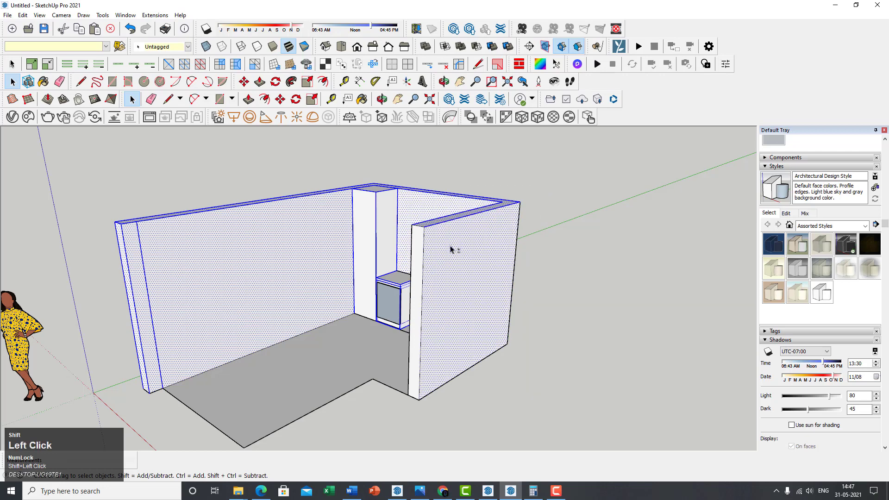
{"action": "left_click_drag", "start_coordinate": [491, 236], "coordinate": [490, 237], "text": "shift"}
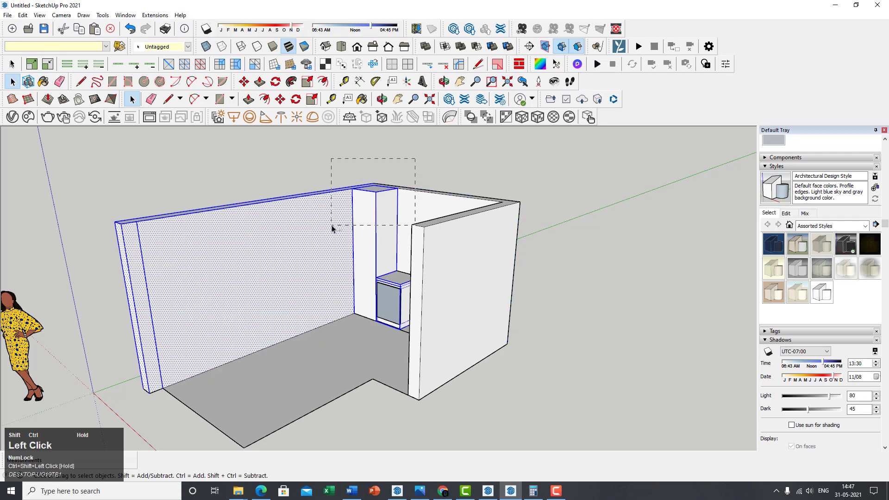
{"action": "left_click_drag", "start_coordinate": [332, 228], "coordinate": [331, 227], "text": "ctrl+shift"}
{"action": "left_click", "coordinate": [148, 233], "text": "ctrl+shift"}
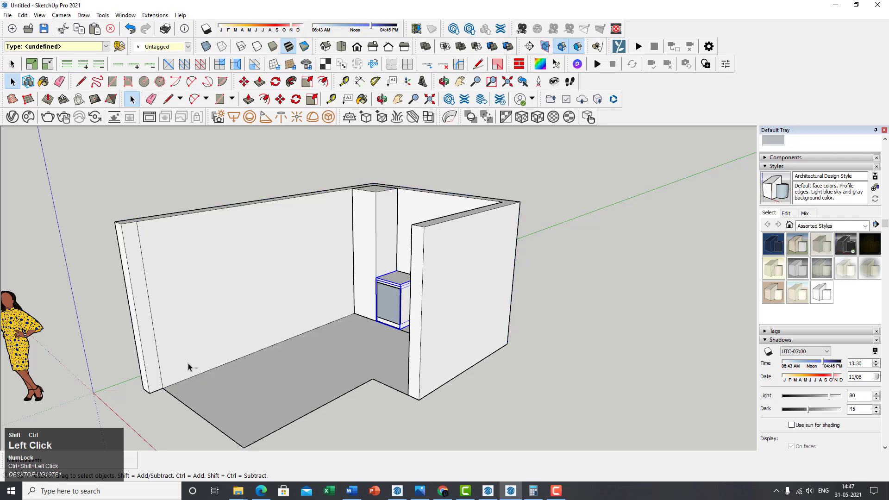
Step: Examine the grouped base cabinet's countertop, door front and side panel, and the rectangle outlined on the floor beside it
{"action": "middle_click_drag", "start_coordinate": [327, 414], "coordinate": [422, 284]}
{"action": "scroll", "coordinate": [370, 331], "scroll_direction": "up", "scroll_amount": 5}
{"action": "scroll", "coordinate": [347, 337], "scroll_direction": "up", "scroll_amount": 3}
{"action": "scroll", "coordinate": [348, 338], "scroll_direction": "down", "scroll_amount": 1}
{"action": "middle_click_drag", "start_coordinate": [347, 338], "coordinate": [333, 331]}
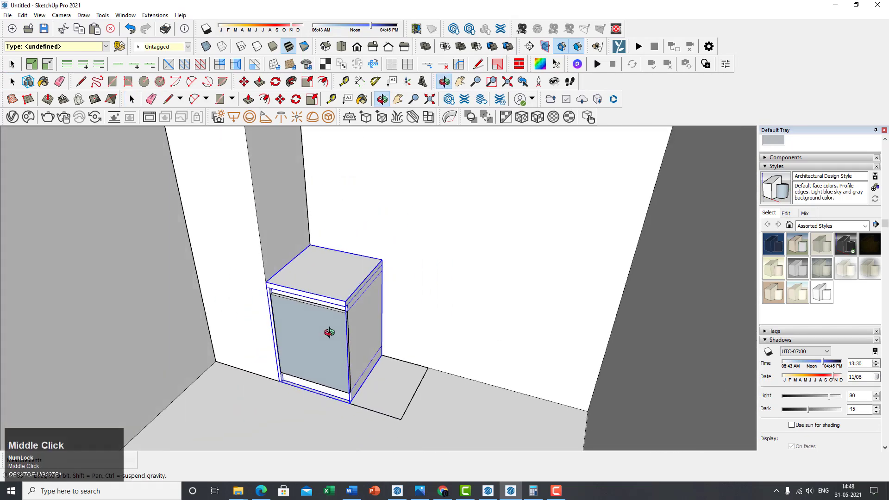
{"action": "scroll", "coordinate": [399, 333], "scroll_direction": "down", "scroll_amount": 2}
{"action": "middle_click_drag", "start_coordinate": [387, 349], "coordinate": [387, 315]}
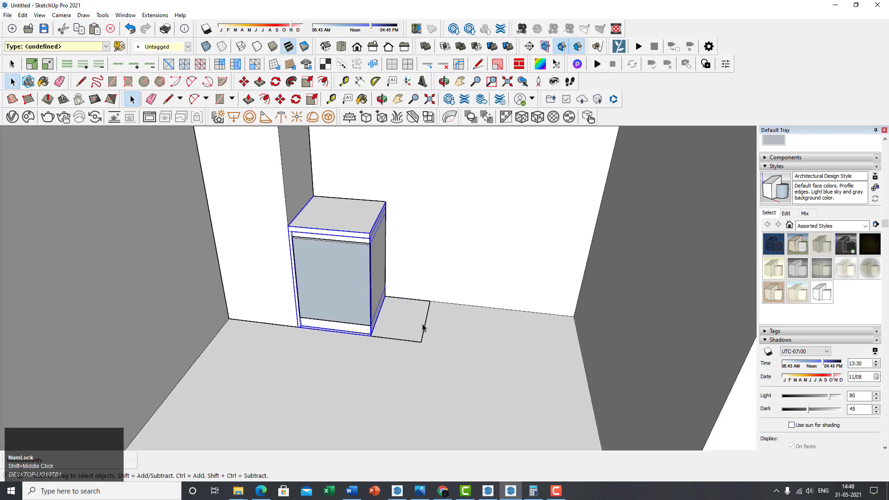
{"action": "middle_click_drag", "start_coordinate": [468, 313], "coordinate": [366, 332]}
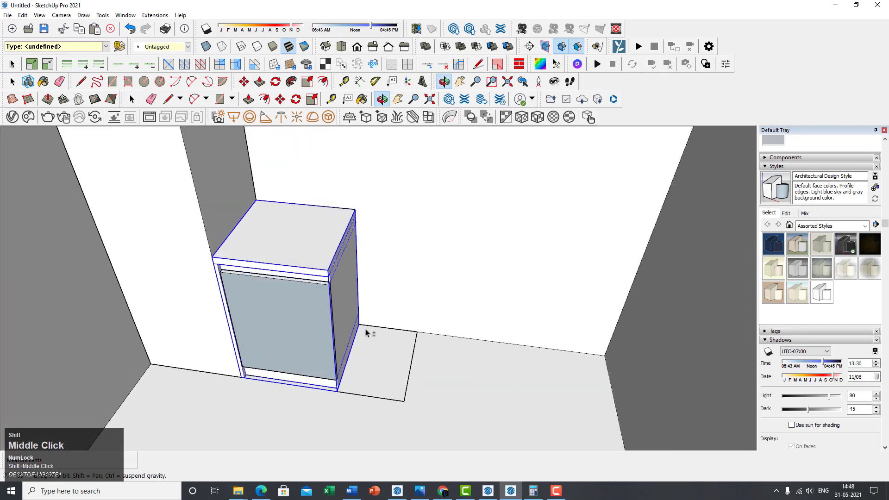
{"action": "scroll", "coordinate": [364, 330], "scroll_direction": "down", "scroll_amount": 3}
{"action": "middle_click_drag", "start_coordinate": [369, 369], "coordinate": [419, 340]}
{"action": "scroll", "coordinate": [401, 368], "scroll_direction": "down", "scroll_amount": 2}
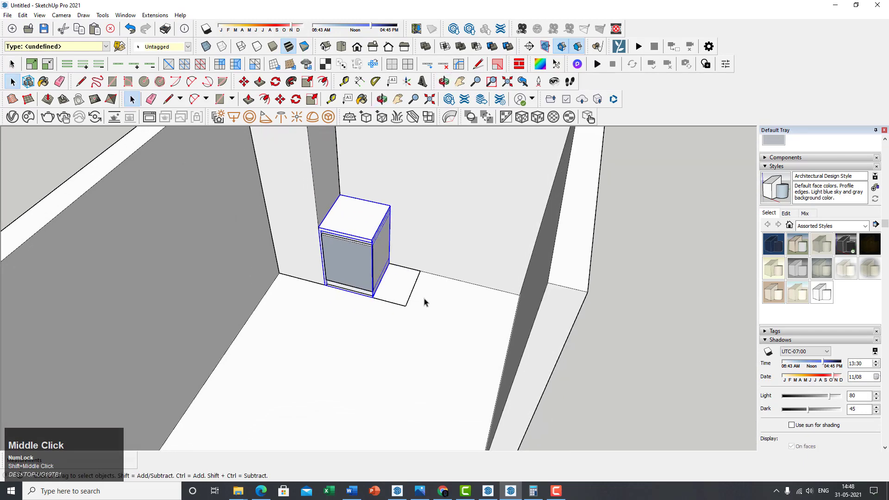
{"action": "mouse_move", "coordinate": [415, 242]}
{"action": "middle_mouse_down"}
{"action": "mouse_move", "coordinate": [425, 230]}
{"action": "mouse_move", "coordinate": [431, 245]}
{"action": "middle_mouse_up"}
{"action": "scroll", "coordinate": [343, 239], "scroll_direction": "up", "scroll_amount": 4}
{"action": "middle_click_drag", "start_coordinate": [343, 239], "coordinate": [361, 189]}
{"action": "scroll", "coordinate": [375, 216], "scroll_direction": "up", "scroll_amount": 5}
{"action": "scroll", "coordinate": [440, 244], "scroll_direction": "down", "scroll_amount": 4}
{"action": "middle_click_drag", "start_coordinate": [441, 244], "coordinate": [261, 260]}
{"action": "scroll", "coordinate": [375, 284], "scroll_direction": "up", "scroll_amount": 5}
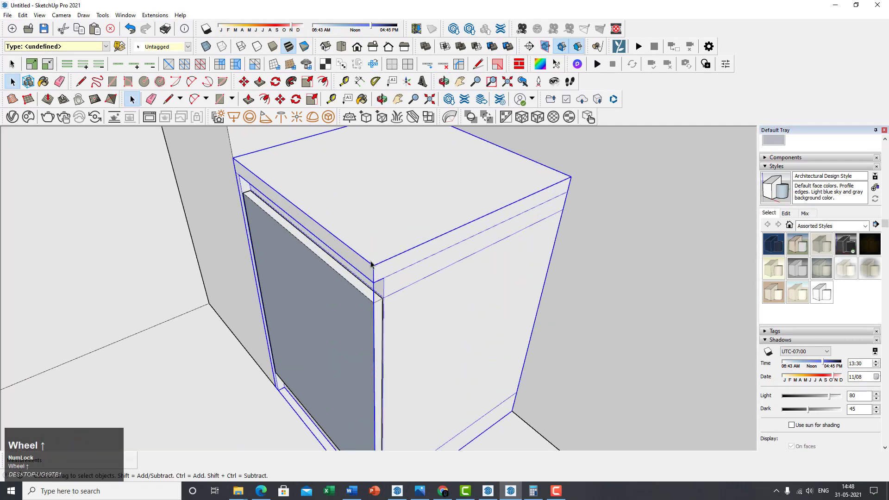
{"action": "scroll", "coordinate": [380, 290], "scroll_direction": "down", "scroll_amount": 4}
{"action": "middle_click_drag", "start_coordinate": [389, 273], "coordinate": [410, 236]}
{"action": "scroll", "coordinate": [369, 307], "scroll_direction": "down", "scroll_amount": 3}
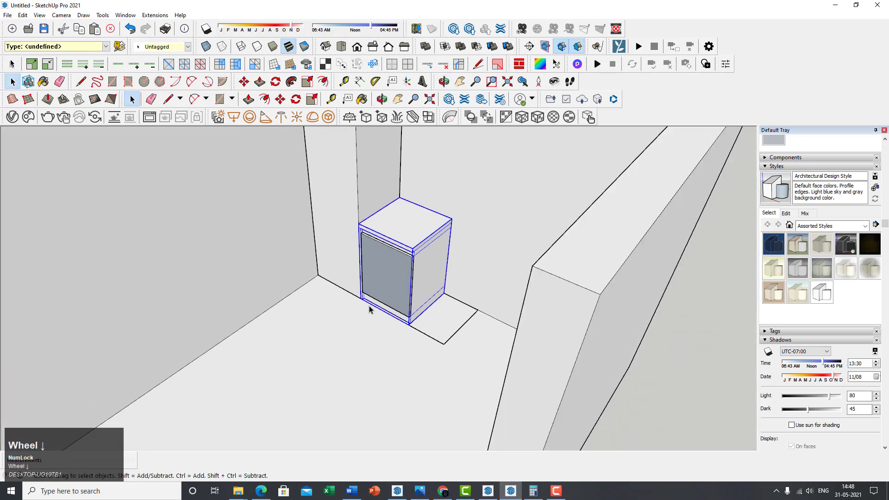
Step: Look over the whole widened room with the grouped base cabinet beside the column
{"action": "scroll", "coordinate": [435, 240], "scroll_direction": "up", "scroll_amount": 3}
{"action": "scroll", "coordinate": [436, 240], "scroll_direction": "down", "scroll_amount": 4}
{"action": "middle_click_drag", "start_coordinate": [434, 270], "coordinate": [440, 295]}
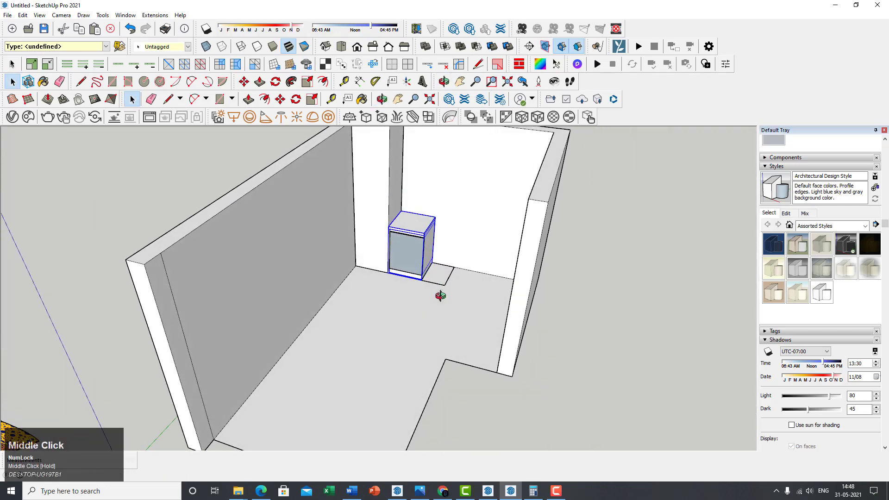
{"action": "scroll", "coordinate": [466, 330], "scroll_direction": "down", "scroll_amount": 4}
{"action": "scroll", "coordinate": [480, 355], "scroll_direction": "up", "scroll_amount": 2}
{"action": "middle_click_drag", "start_coordinate": [480, 355], "coordinate": [481, 337]}
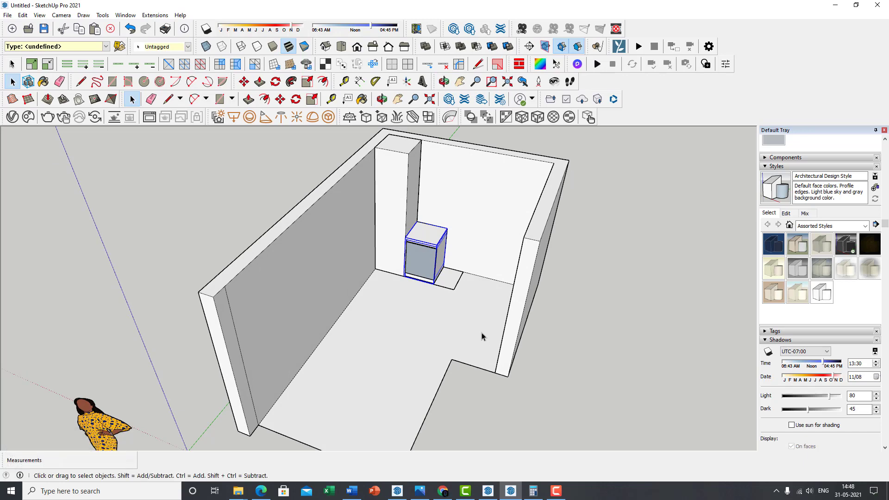
{"action": "scroll", "coordinate": [482, 336], "scroll_direction": "up", "scroll_amount": 3}
{"action": "scroll", "coordinate": [459, 361], "scroll_direction": "down", "scroll_amount": 4}
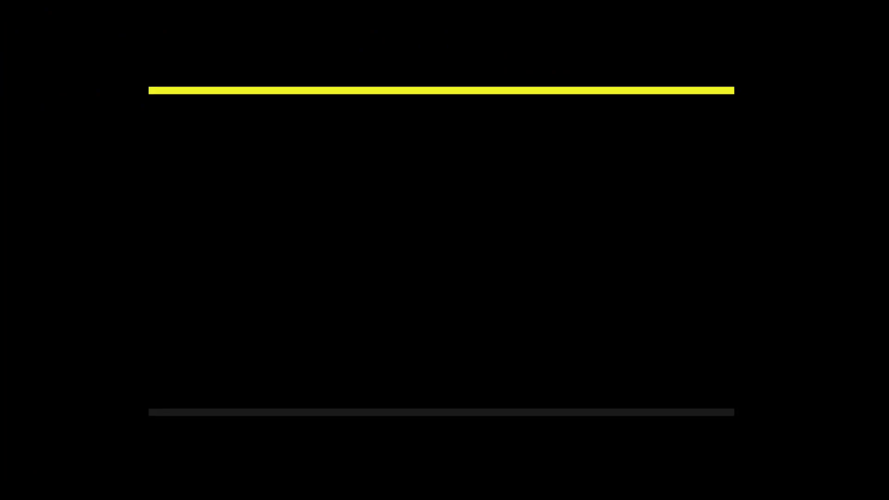